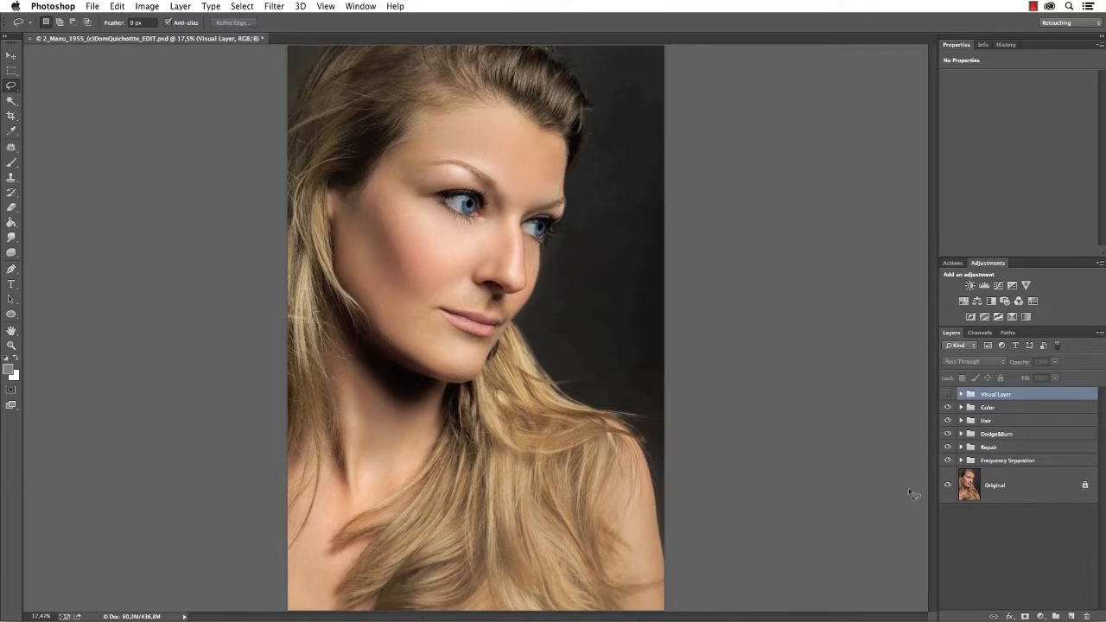
- Compare the retouched portrait with the untouched Original layer shown alone, switching between both views twice
left_click(947, 486, "alt")
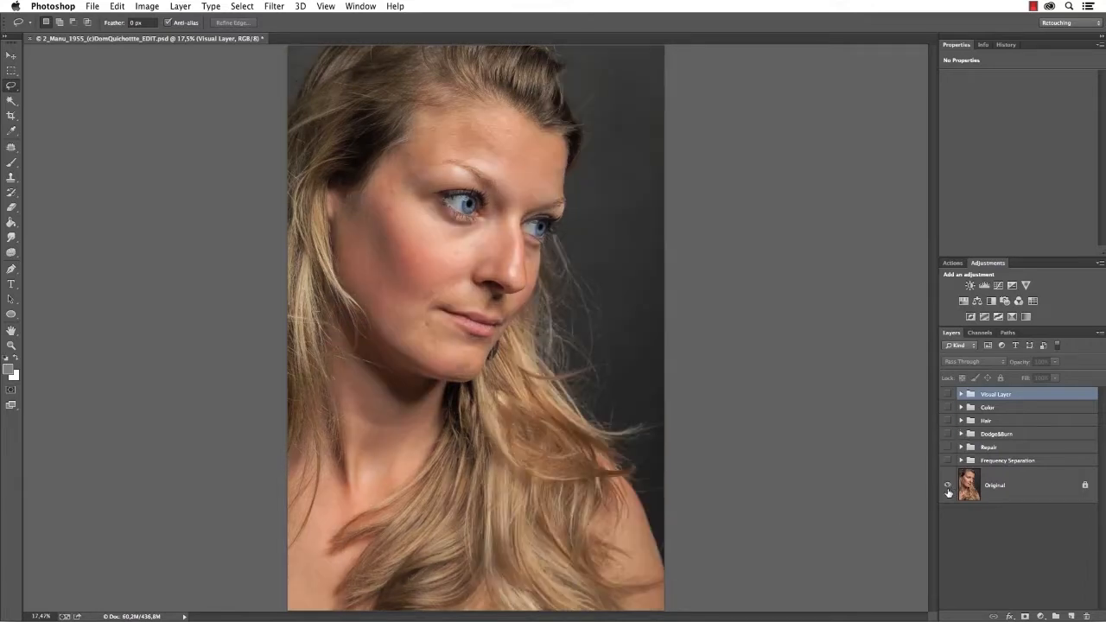
left_click(948, 488, "alt")
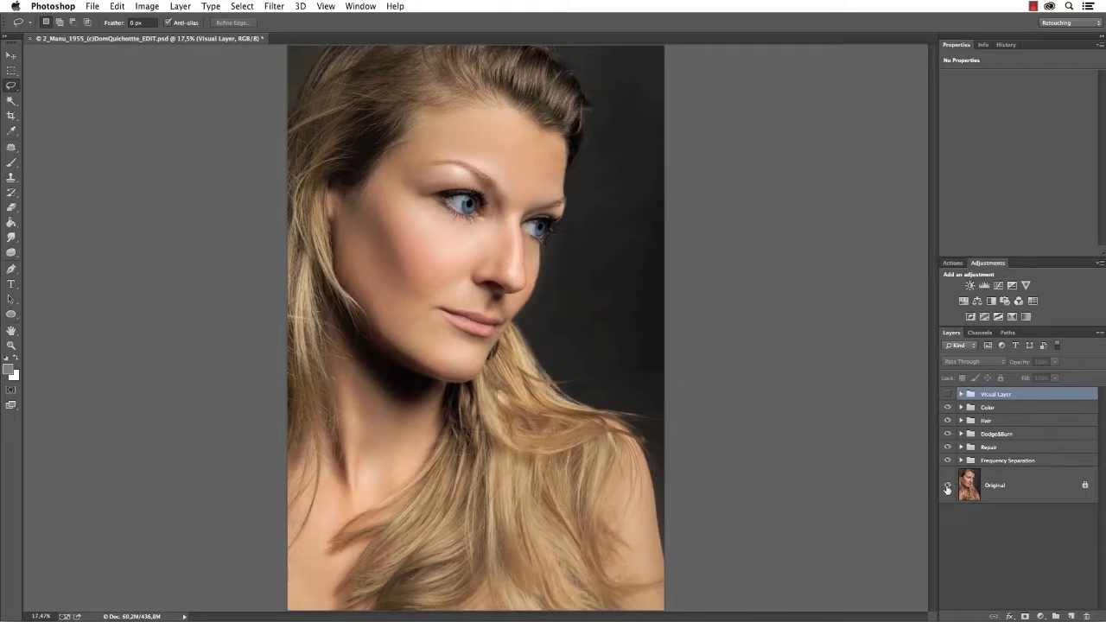
left_click(948, 489, "alt")
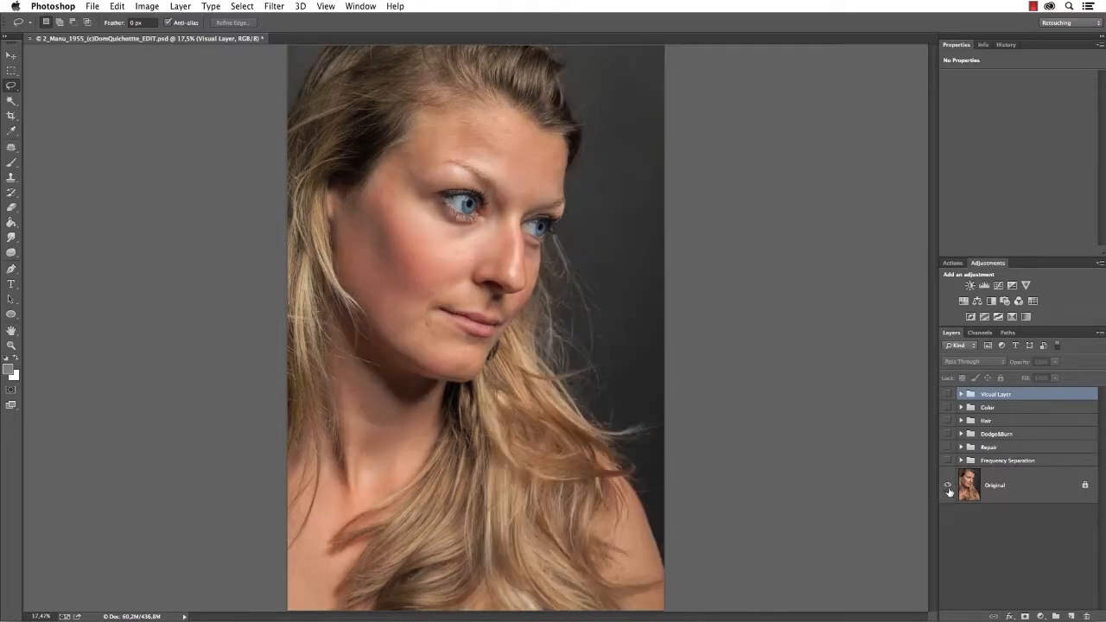
left_click(948, 489, "alt")
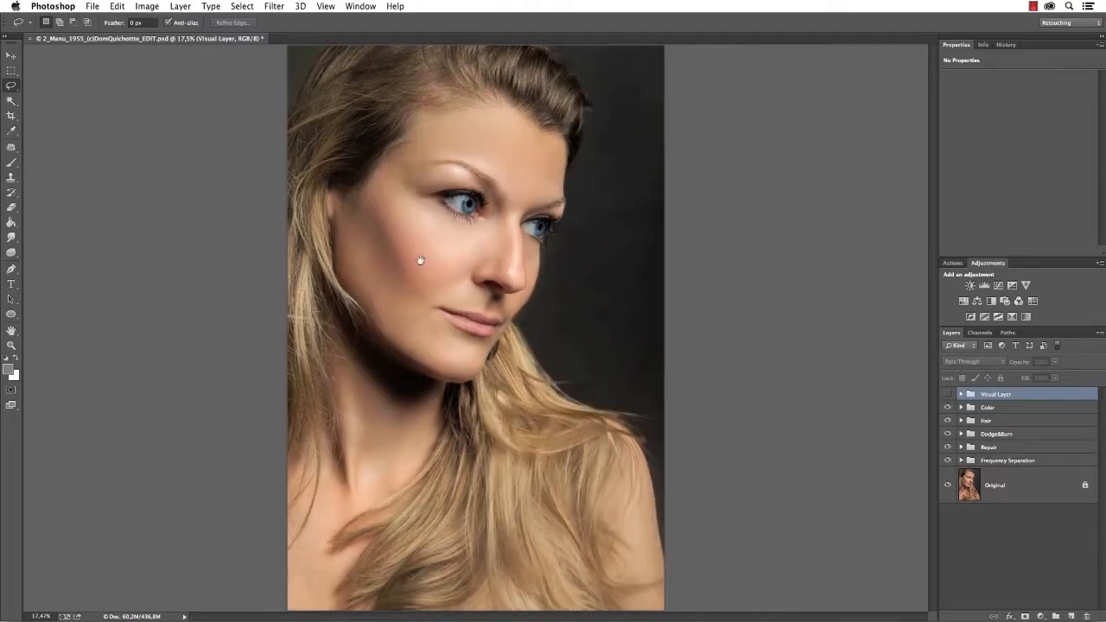
- Hide all groups above the Original layer and compare the face close up with and without the Frequency Separation group
left_click_drag(432, 254, 486, 280)
left_click_drag(948, 463, 948, 413)
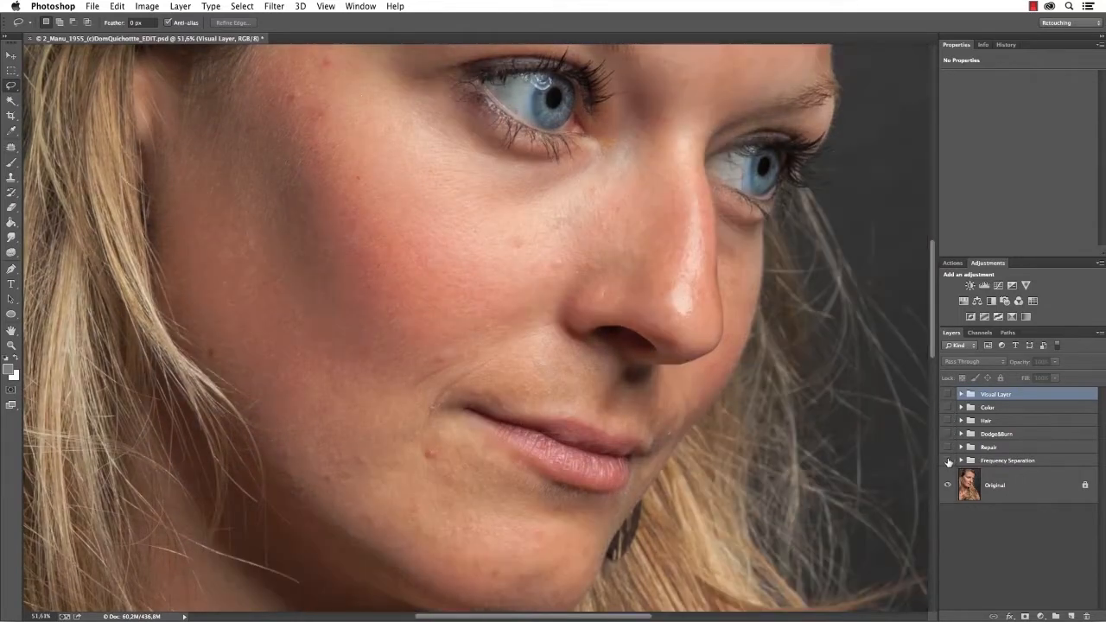
left_click(949, 462)
left_click(949, 462)
left_click(948, 462)
left_click(948, 462)
- Expand and show the Visual Layer group, and compare the skin with and without Frequency Separation under it
left_click(961, 394)
left_click(949, 394)
left_click(949, 394)
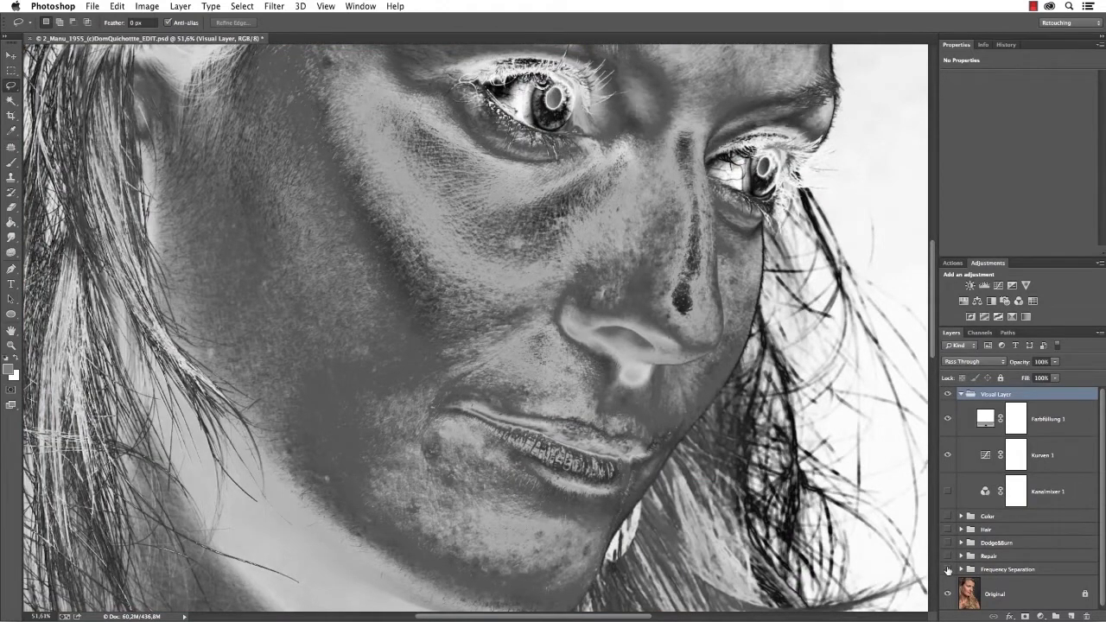
left_click(948, 569)
left_click(948, 570)
left_click(947, 570)
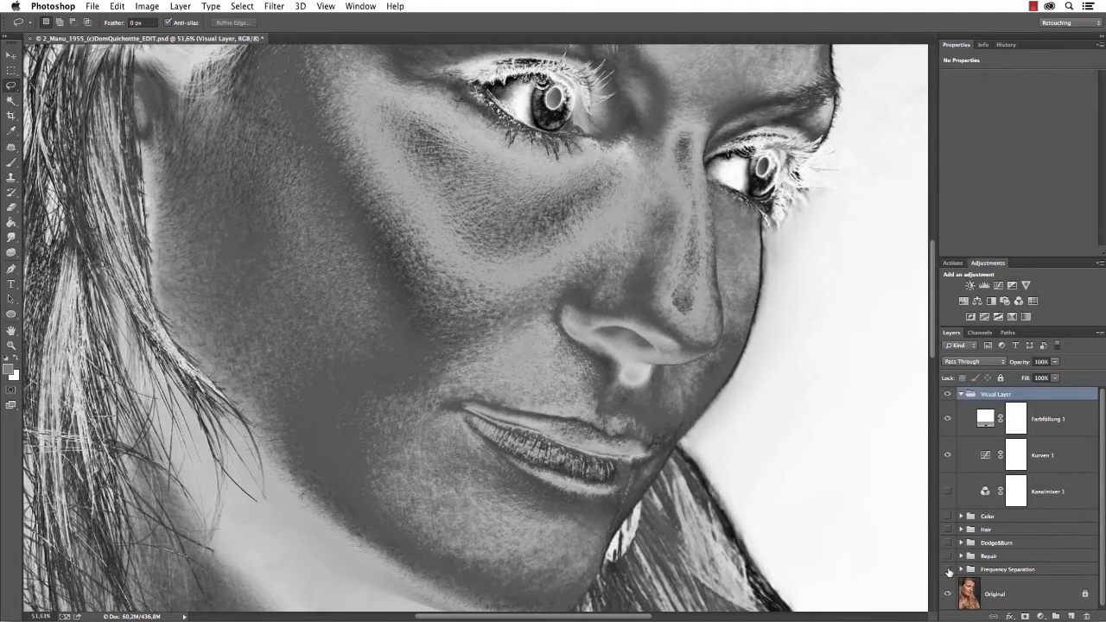
left_click(948, 569)
- View the face with only Kanalmixer 1 active in the Visual Layer group, comparing Frequency Separation on and off
left_click_drag(947, 422, 948, 458)
left_click(947, 492)
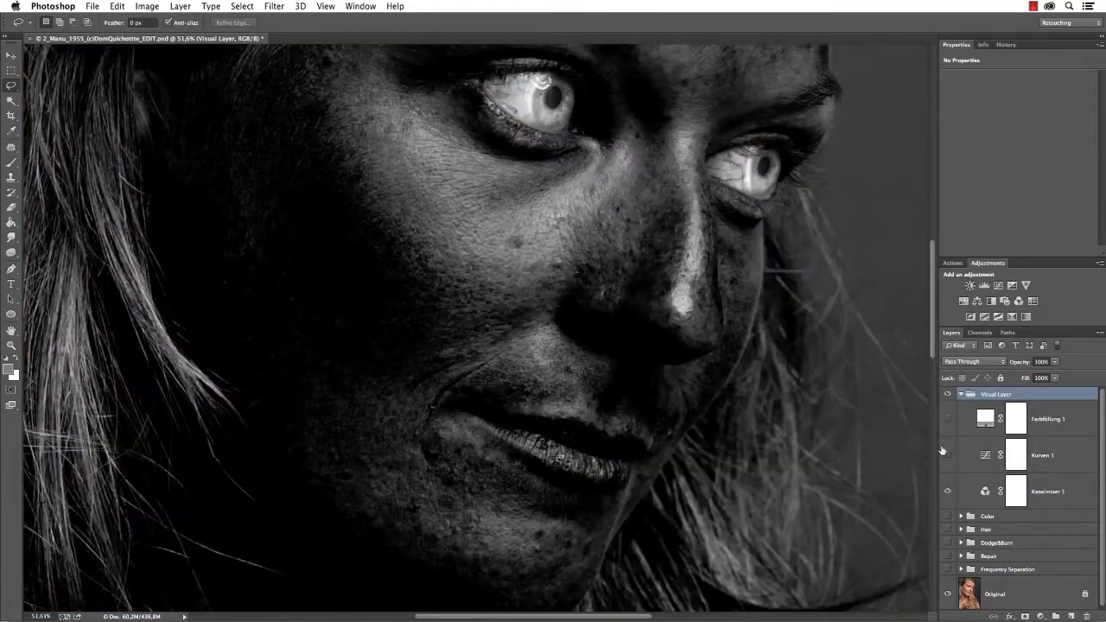
left_click(948, 570)
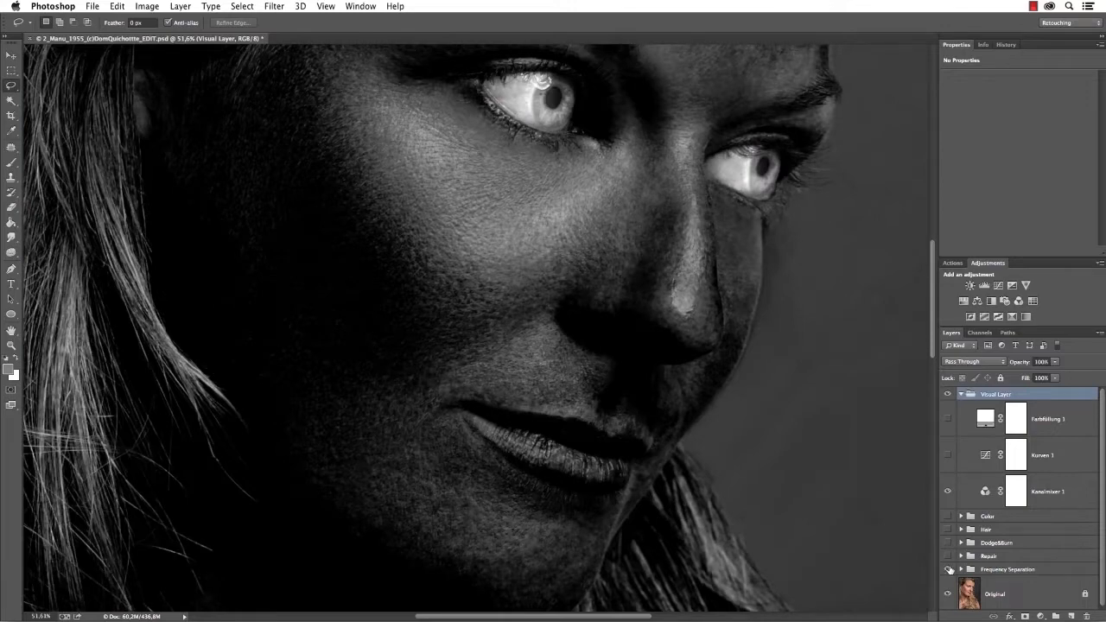
left_click(948, 570)
left_click(948, 569)
left_click(948, 569)
- Examine the forehead and eyes with and without Frequency Separation, and return to the whole portrait
left_click_drag(674, 104, 704, 362)
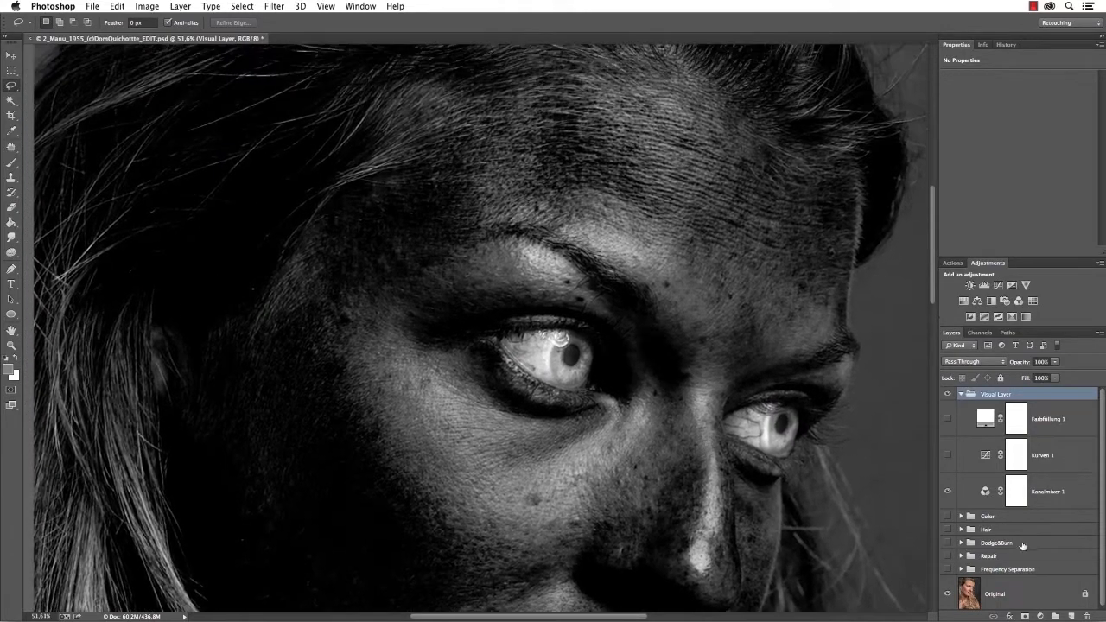
left_click(948, 569)
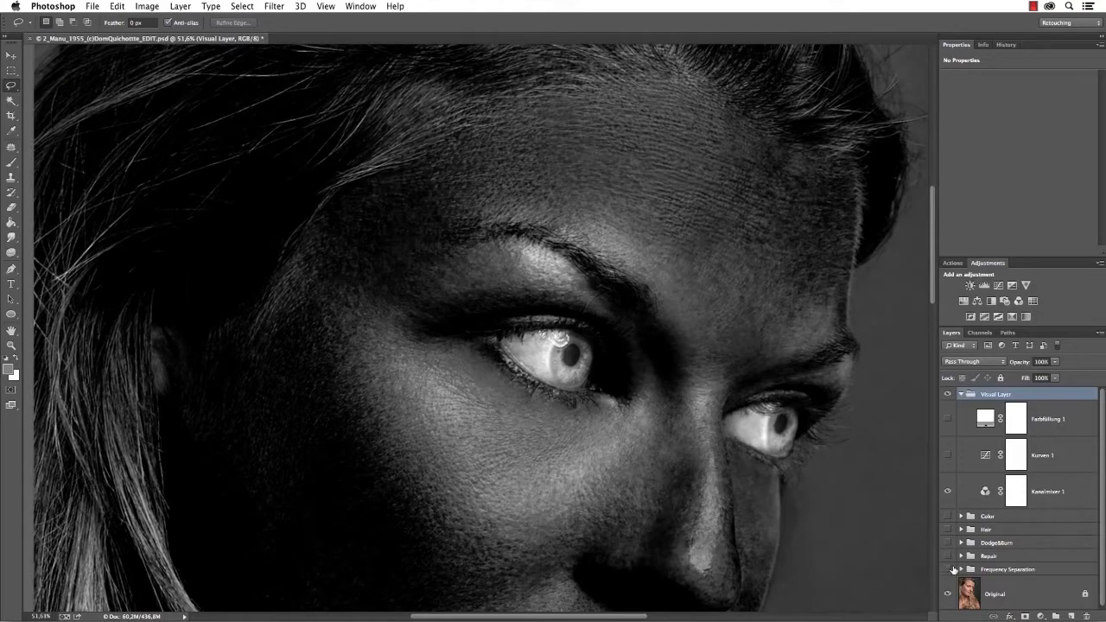
left_click(948, 569)
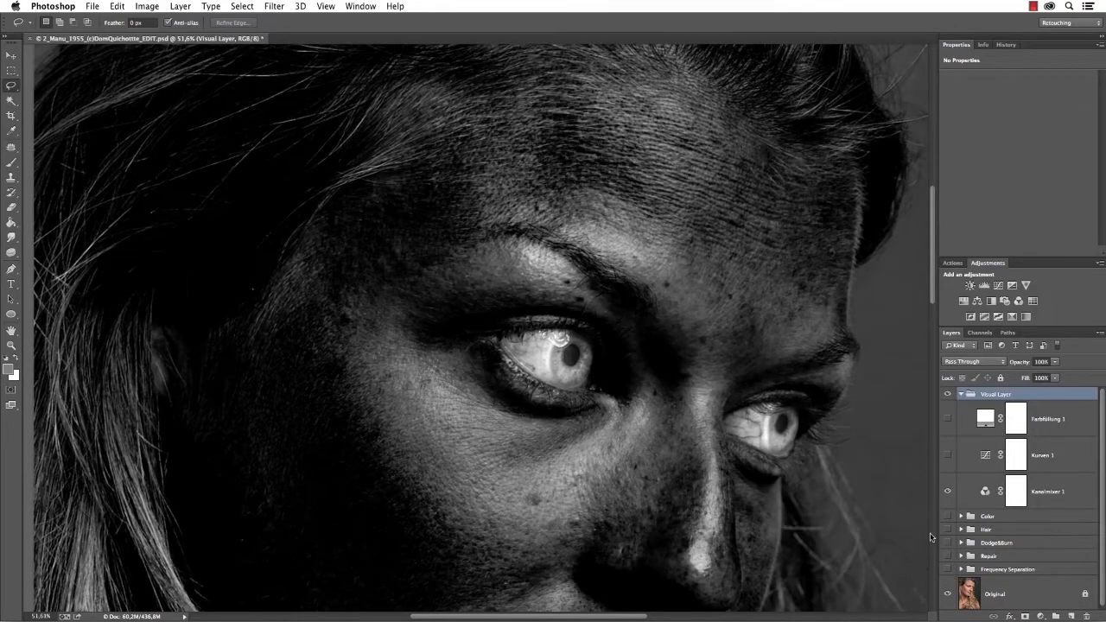
key("super+0")
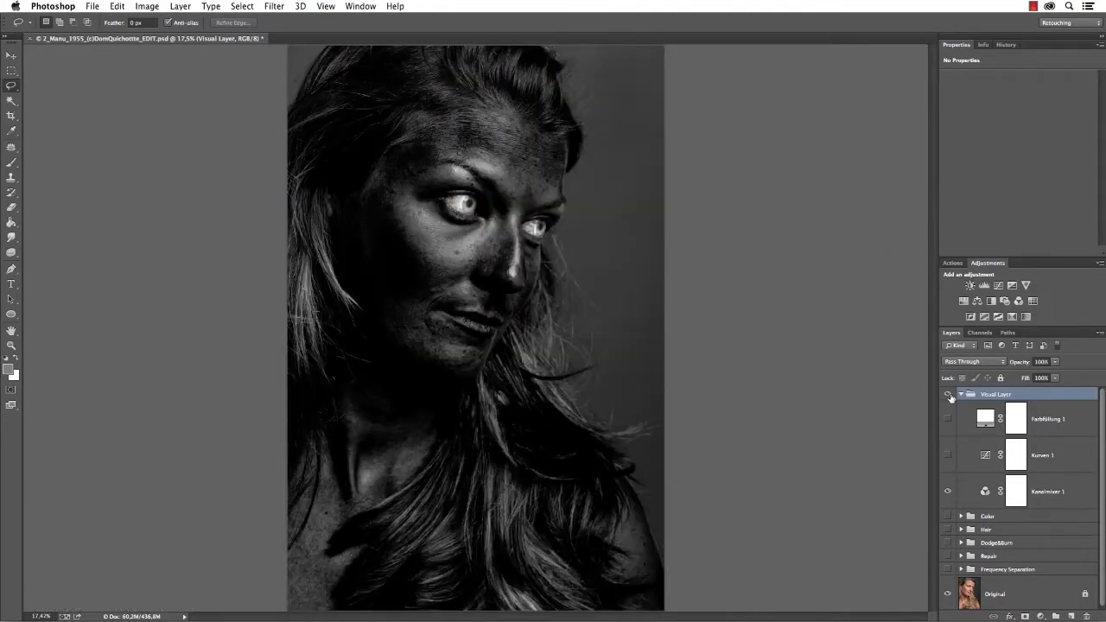
- Collapse the Visual Layer group, compare the whole portrait with Frequency Separation on and off, and hide Visual Layer
left_click(962, 395)
left_click(948, 461)
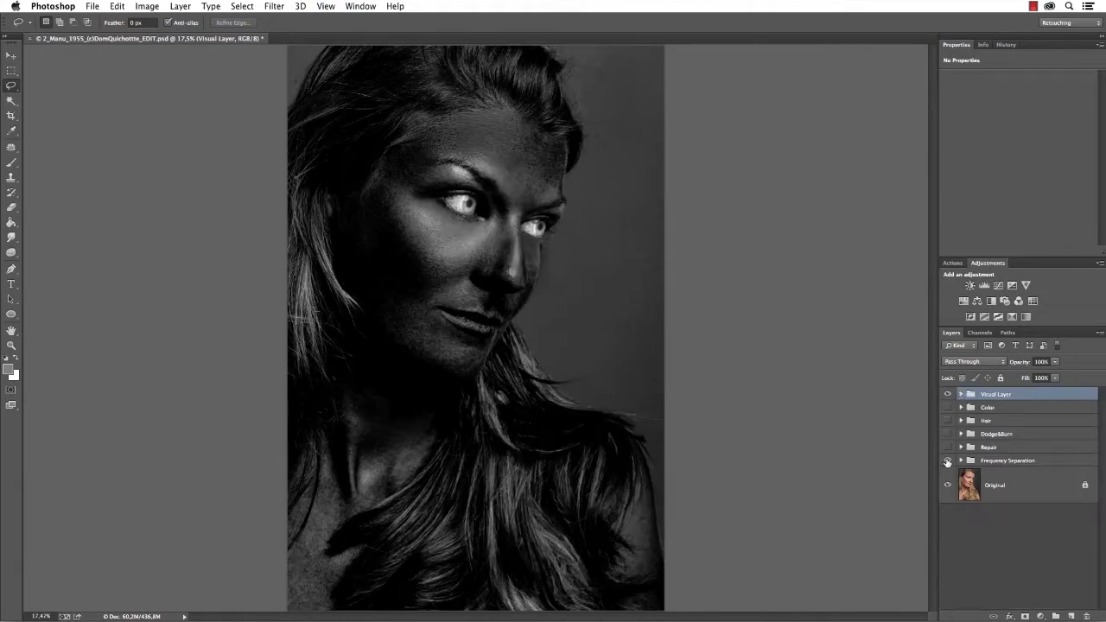
left_click(949, 463)
left_click(948, 462)
left_click(947, 394)
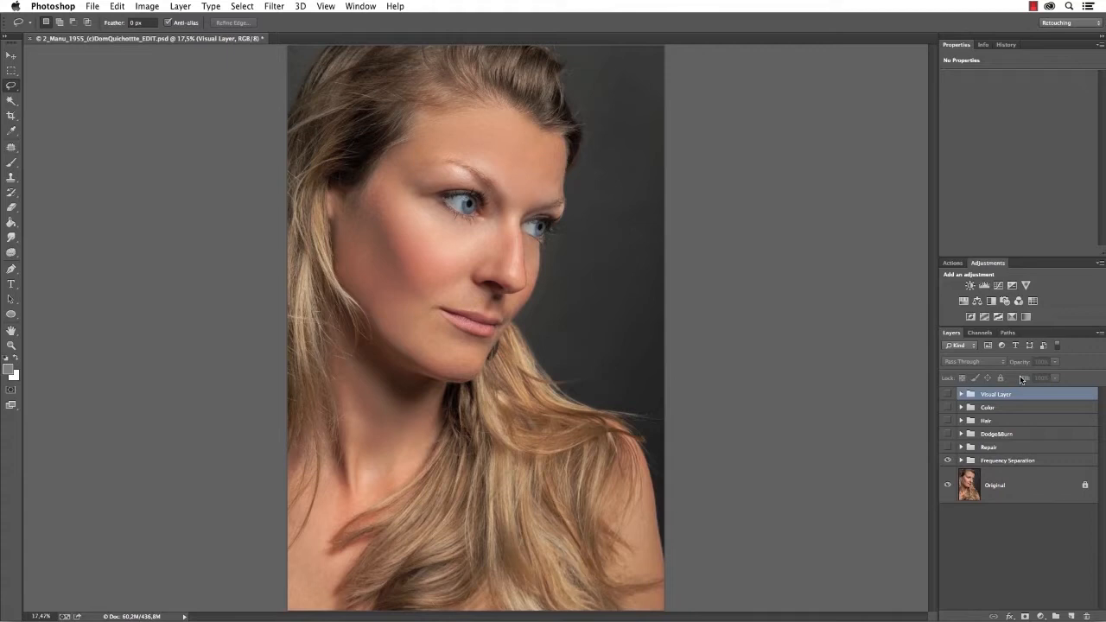
- Close the retouched portrait without saving and open the portrait's .cr2 raw file in Camera Raw
key("super+w")
left_click(508, 239)
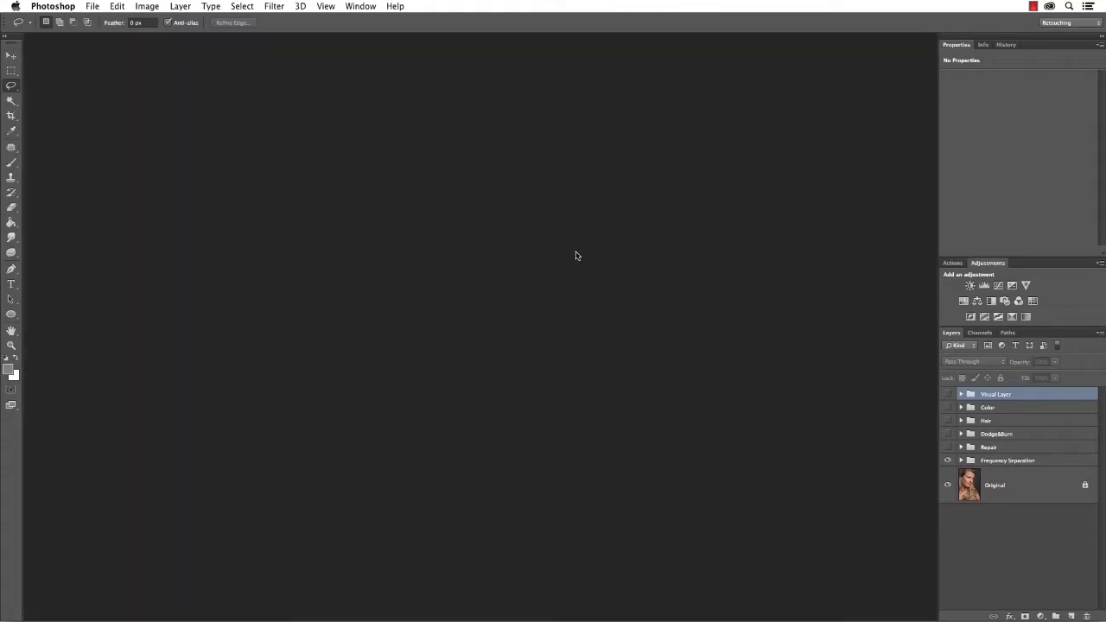
key("s")
key("super+o")
left_click(422, 260)
left_click(650, 471)
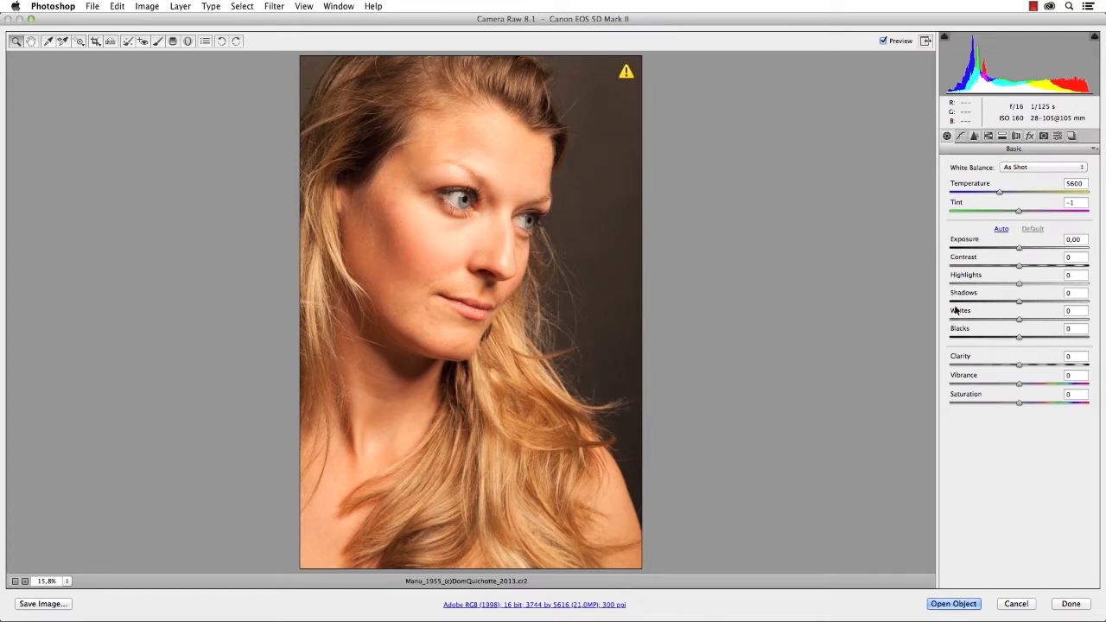
- Set Highlights to -99 and Shadows to +37 for the raw portrait, checking the shadow clipping
left_click_drag(1018, 285, 941, 291)
key("alt")
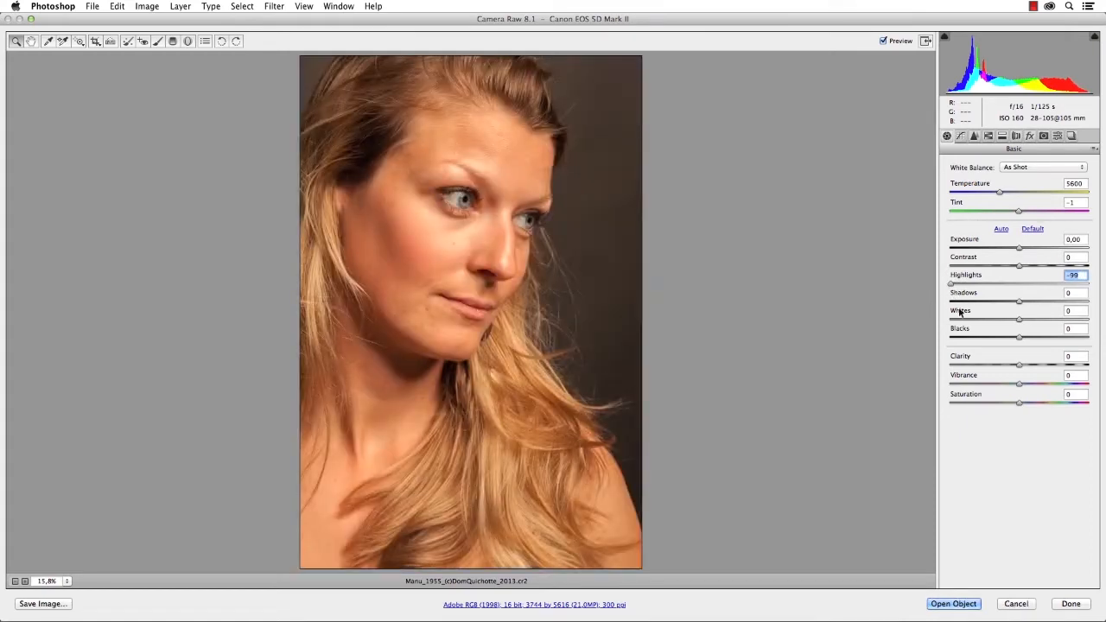
left_click_drag(1018, 303, 1034, 303)
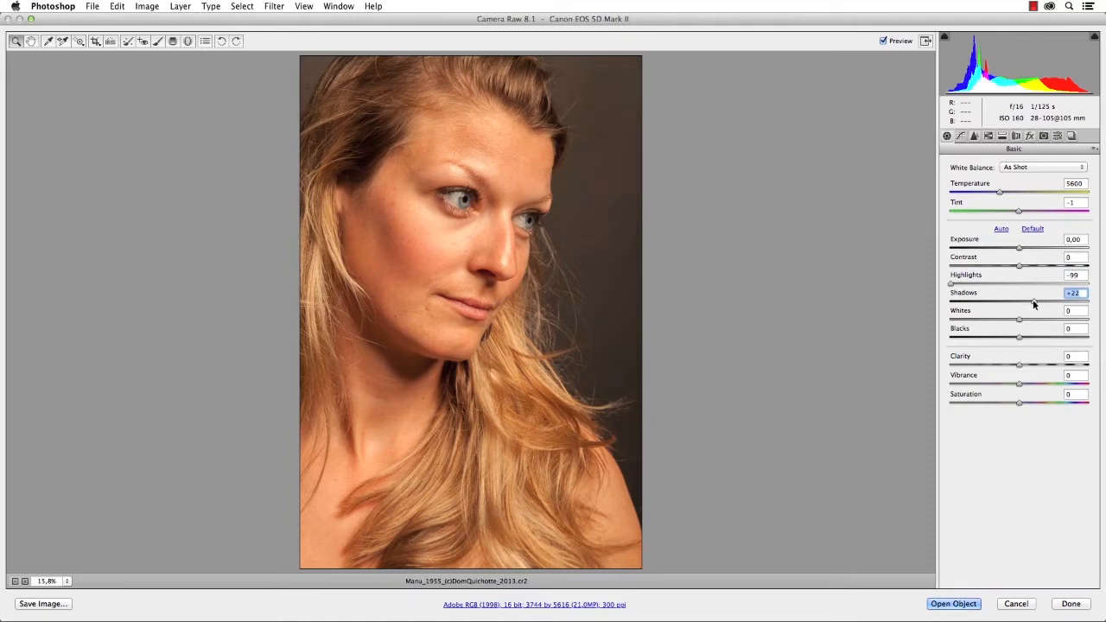
left_click(1034, 299, "alt")
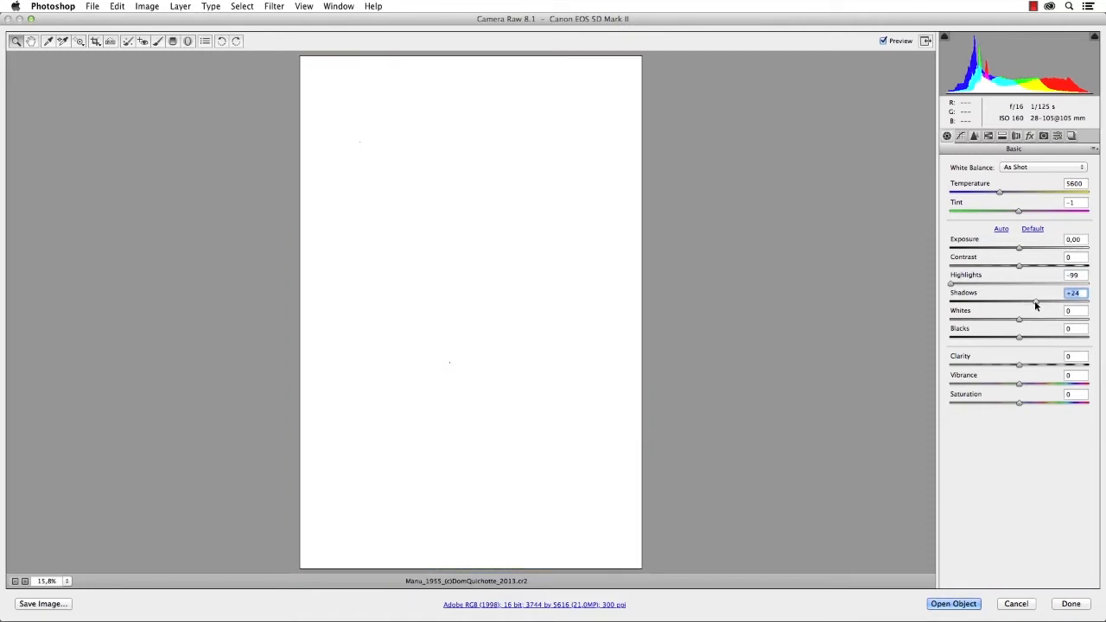
left_click_drag(1042, 303, 1043, 302)
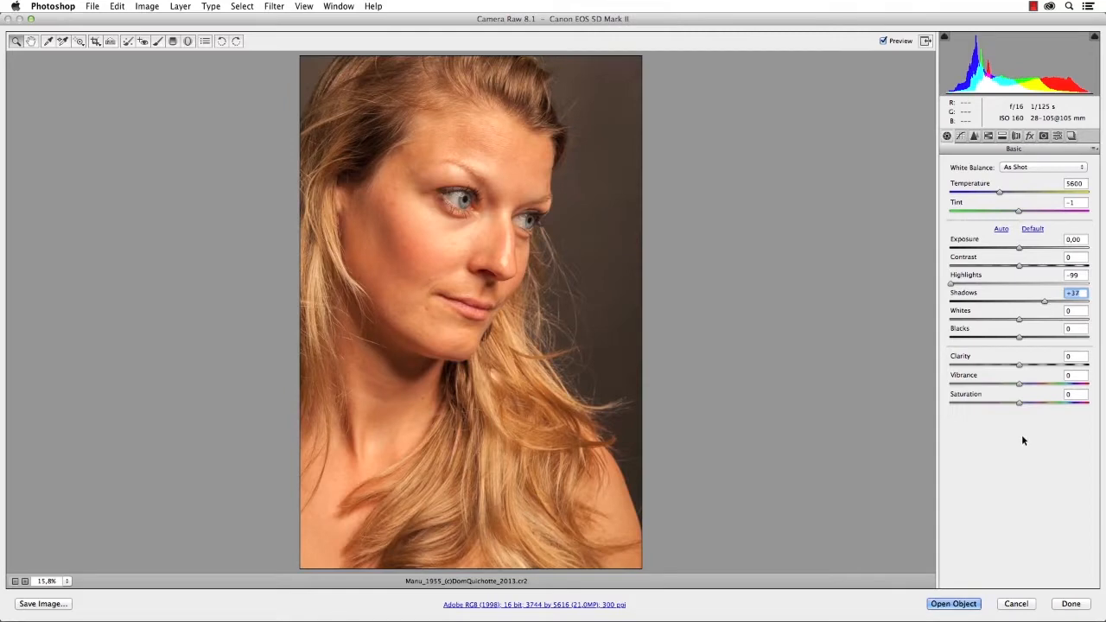
- Compare the raw portrait before and after the tonal changes, and neutralize its white balance by sampling the grey background
left_click(882, 41)
left_click(883, 41)
left_click(884, 41)
left_click(884, 41)
left_click(49, 41)
left_click(602, 202)
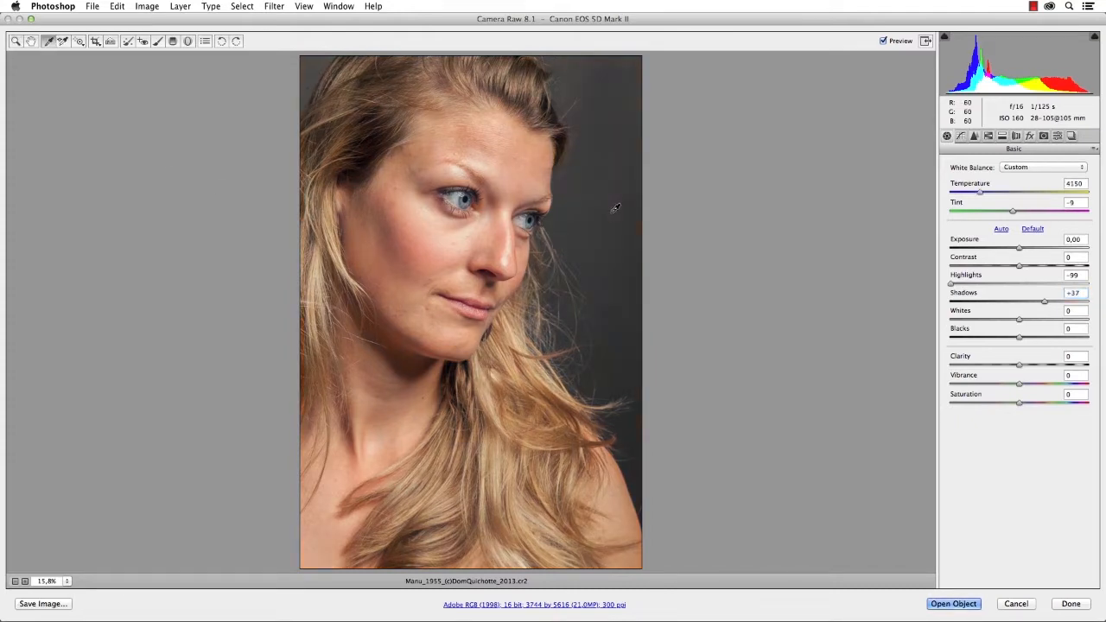
- Set the workflow options to sRGB IEC61966-2.1 and 8 Bits/Channel without Smart Objects, and open the image in Photoshop
left_click(586, 606)
left_click(458, 380)
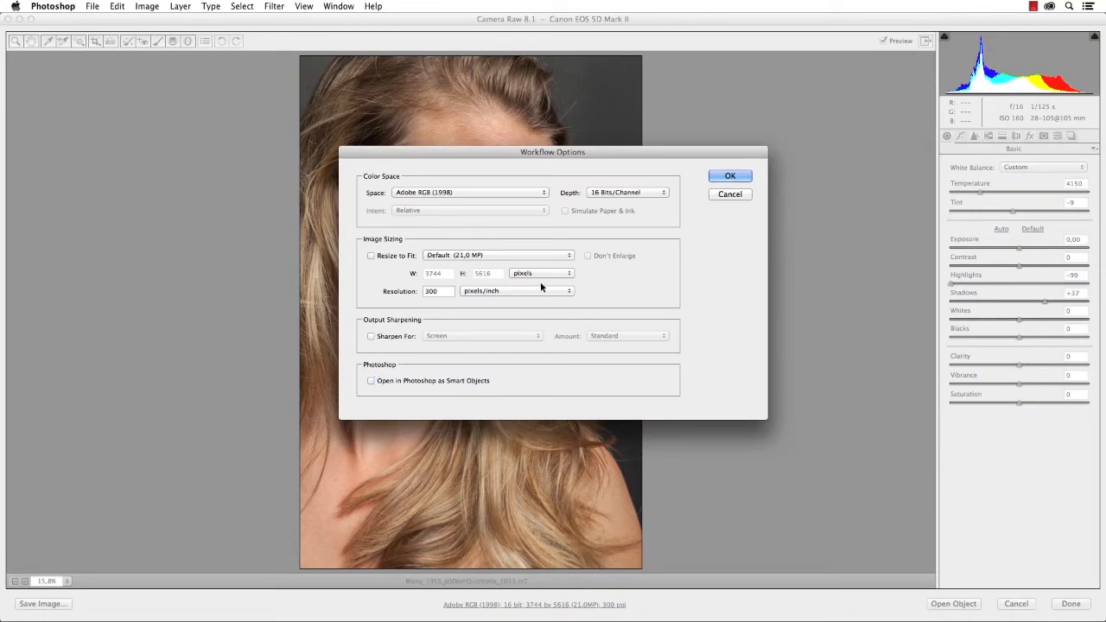
left_click(605, 191)
left_click(609, 181)
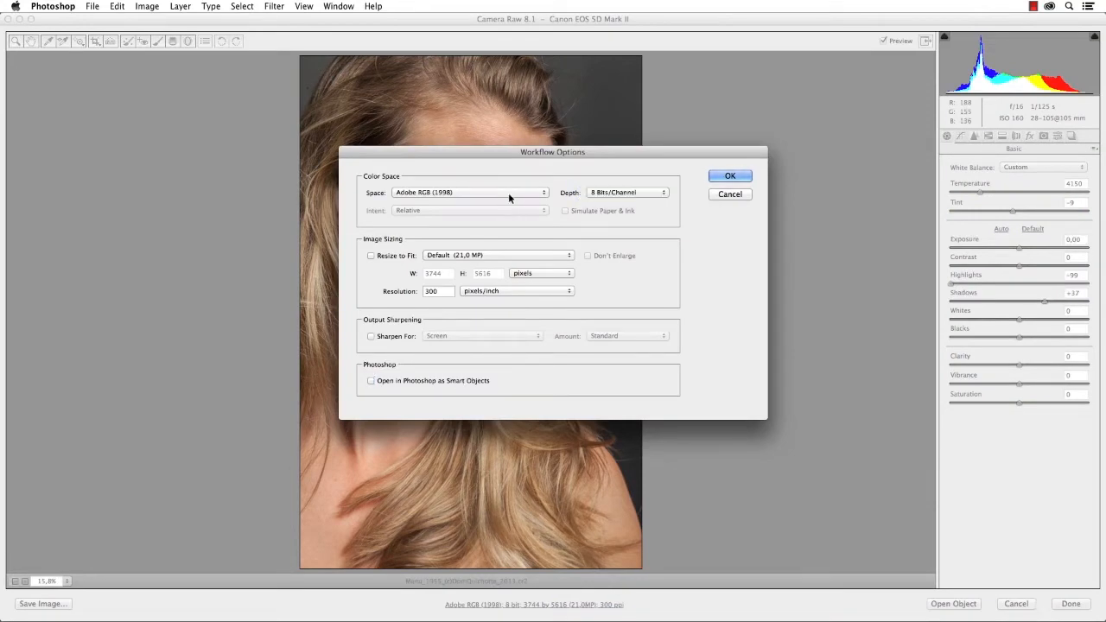
left_click(508, 193)
left_click(490, 218)
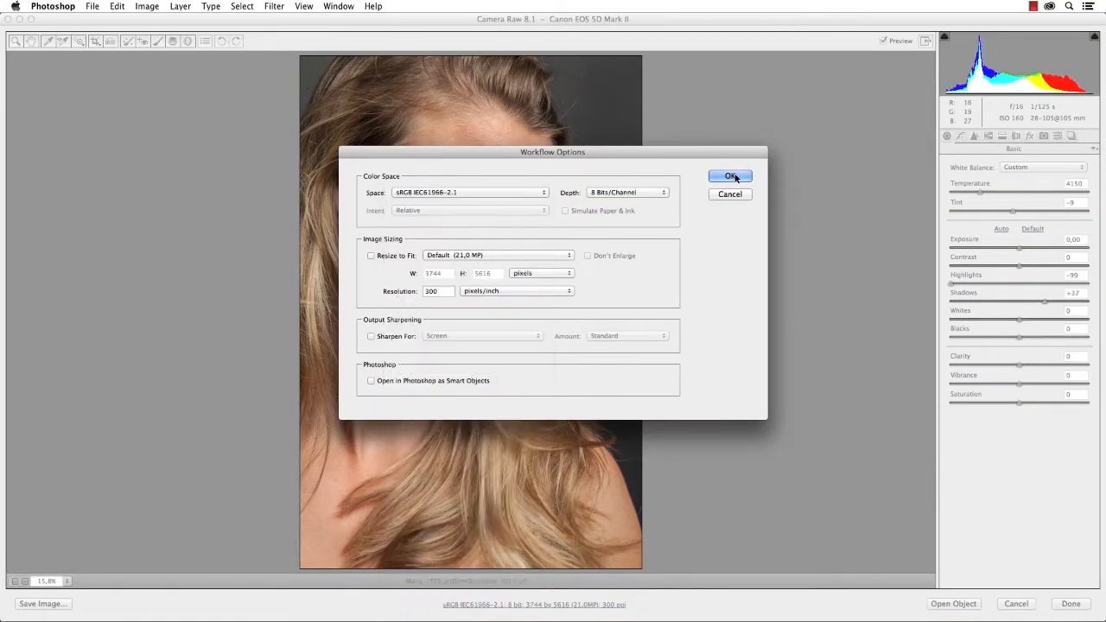
left_click(731, 177)
left_click(942, 603)
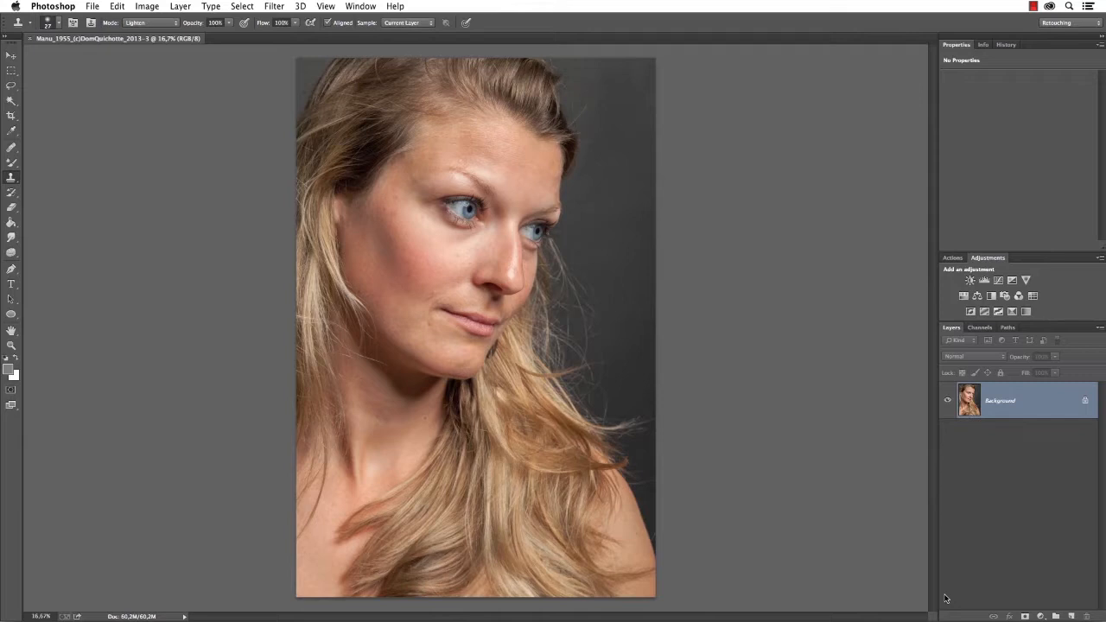
- Duplicate the Background layer twice and rename the upper copy High
key("super+j")
key("super+j")
double_click(1003, 403)
type("High")
key("Return")
- Hide the High layer and rename the copy beneath it Low
left_click(947, 400)
double_click(995, 436)
type("Low")
key("Return")
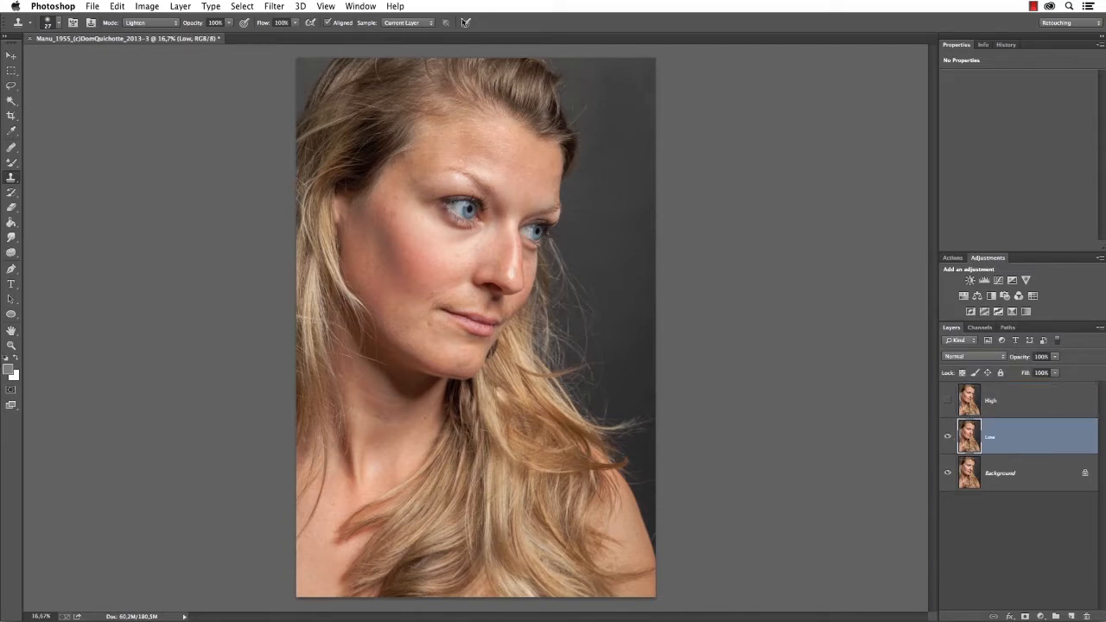
- Start a Gaussian Blur on the Low layer with a 10-pixel radius and check its preview on the cheek and forehead
left_click(274, 6)
mouse_move(337, 153)
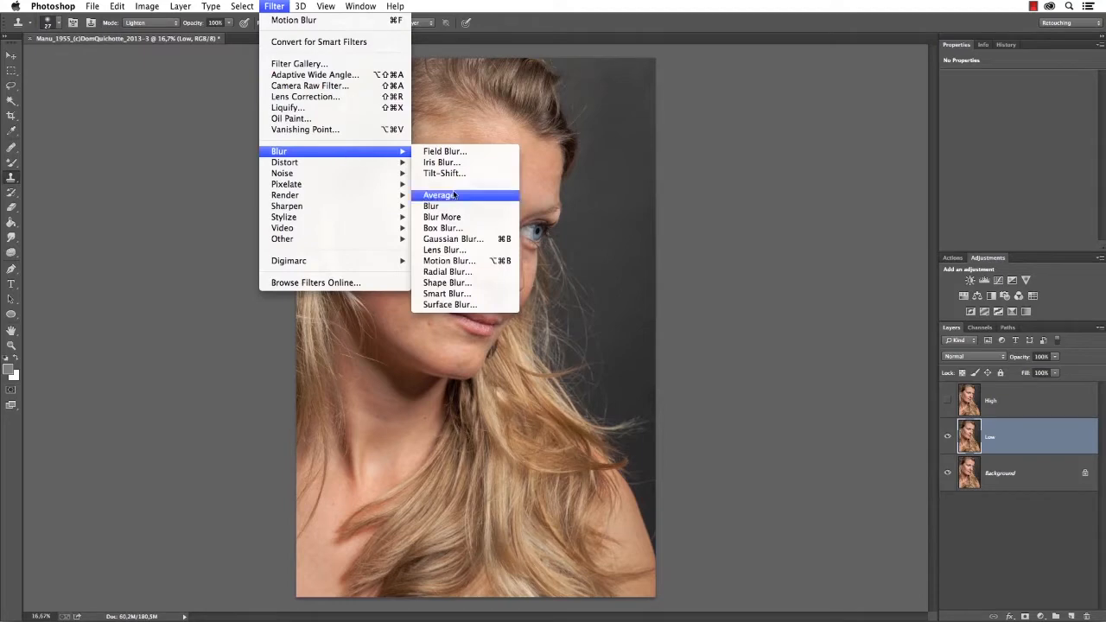
left_click(458, 238)
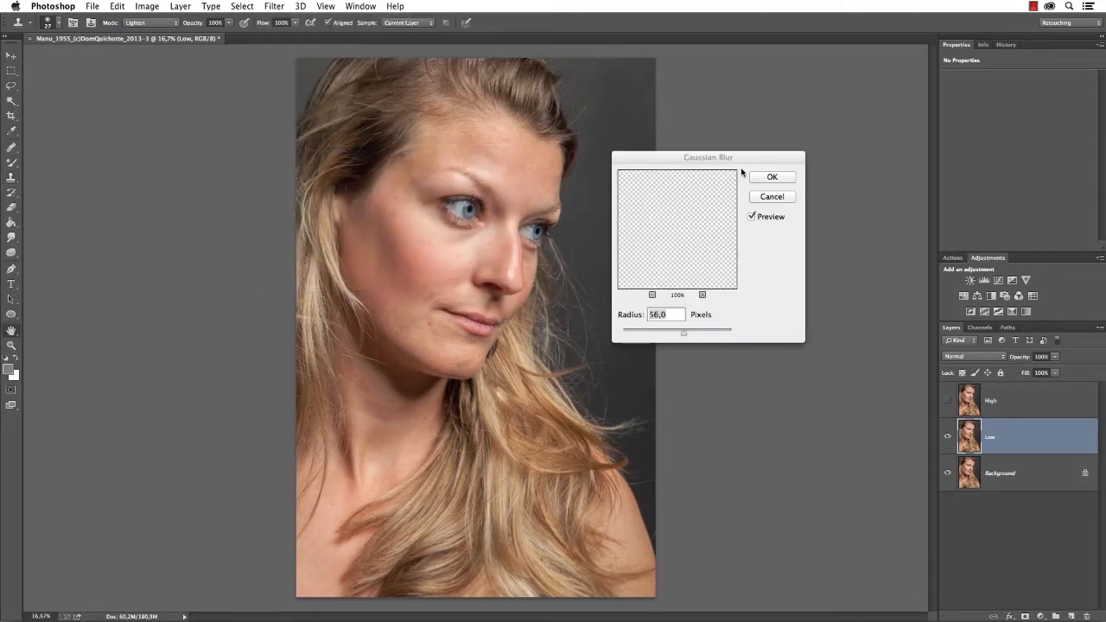
left_click(431, 259)
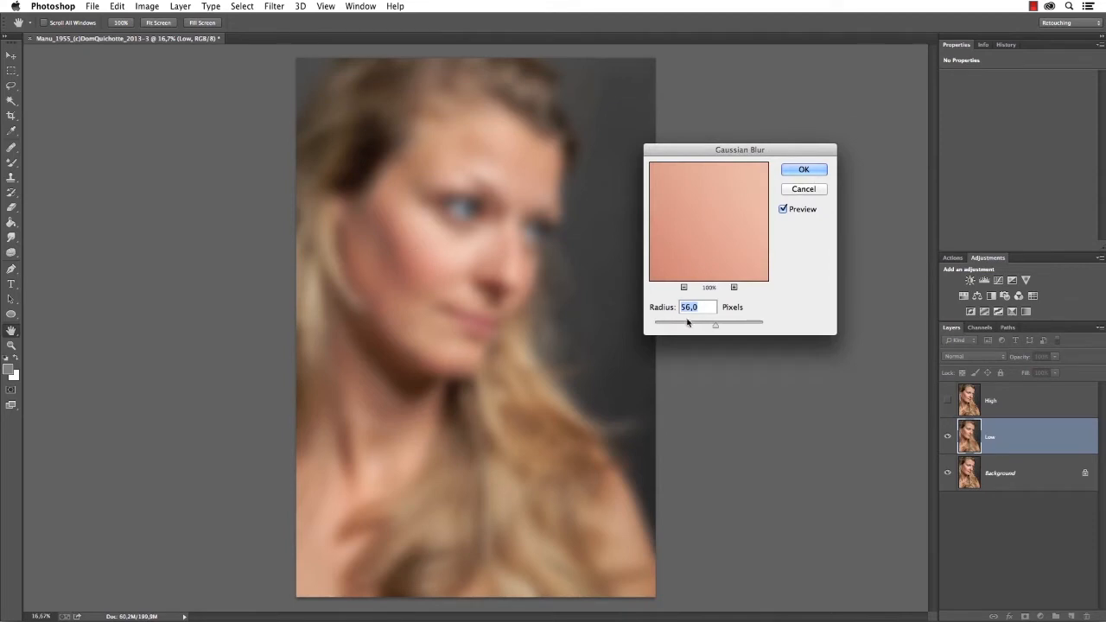
type("10")
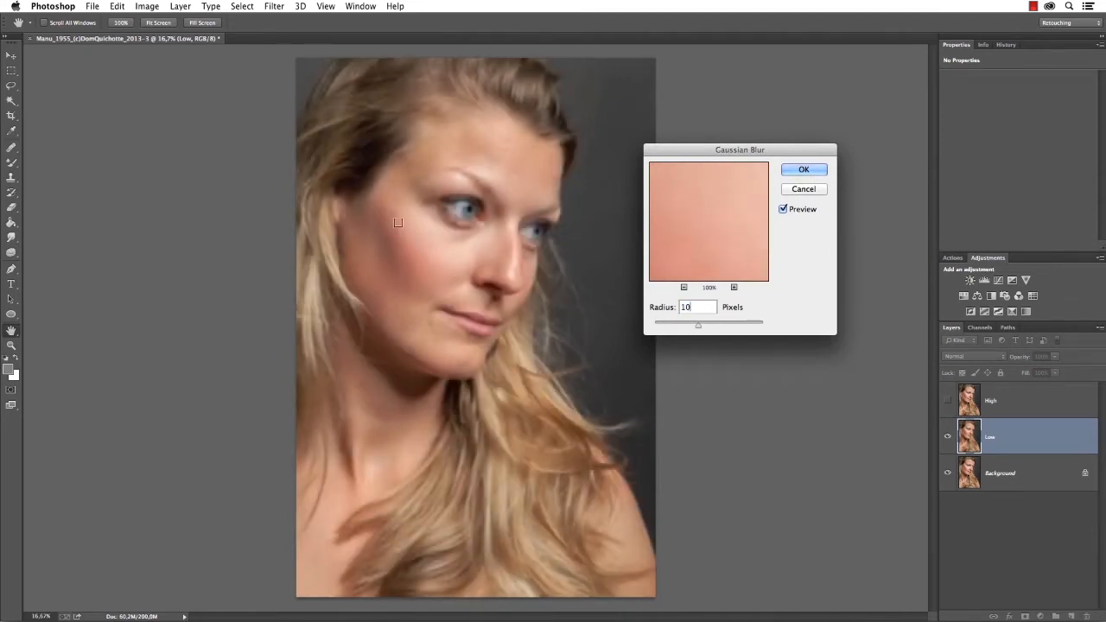
left_click(395, 213)
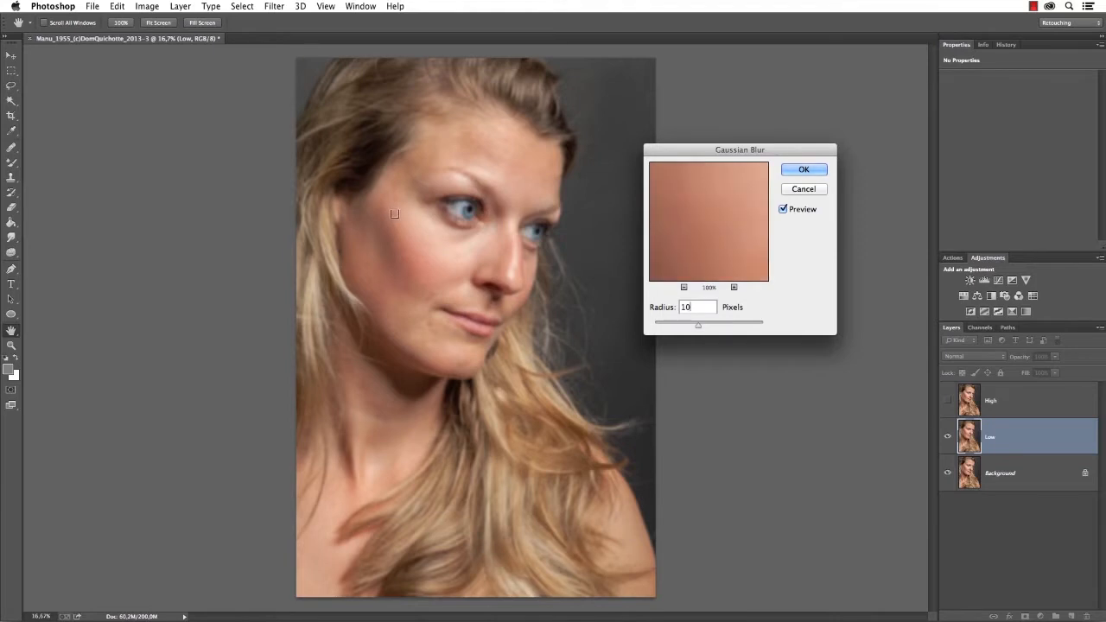
left_click(487, 153)
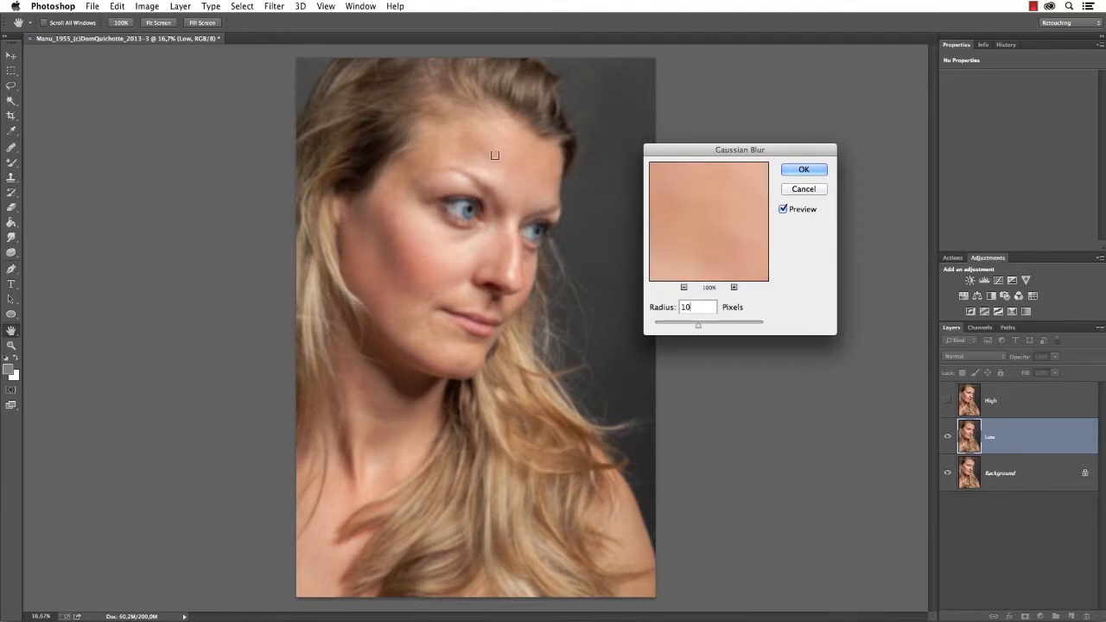
- Raise the Low layer's Gaussian Blur radius to 14 pixels, check the preview on the forehead and eye area, and apply the blur
key("Up")
key("Up")
left_click(495, 134)
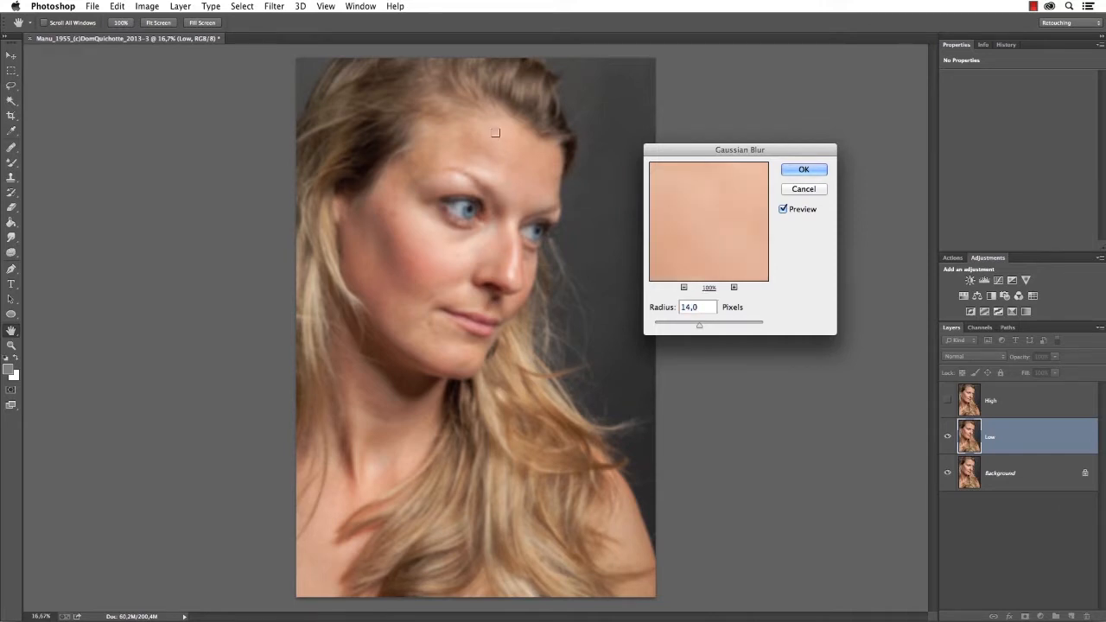
left_click(445, 316)
left_click_drag(757, 248, 583, 315)
left_click_drag(689, 225, 743, 287)
left_click_drag(719, 185, 753, 316)
left_click_drag(741, 207, 778, 293)
left_click_drag(713, 231, 768, 299)
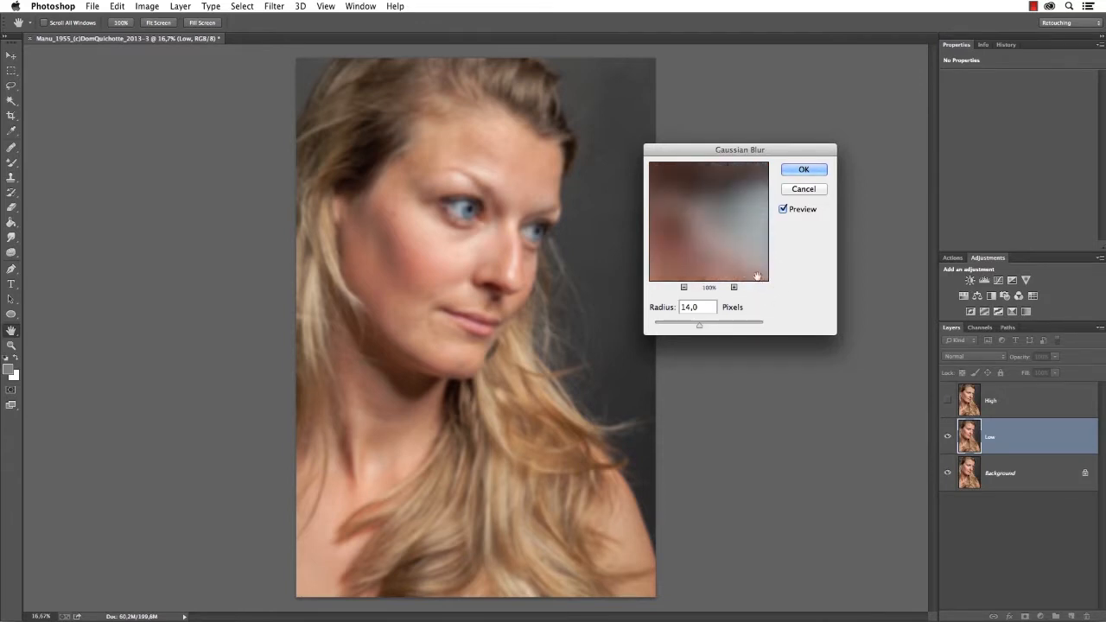
left_click_drag(729, 220, 745, 159)
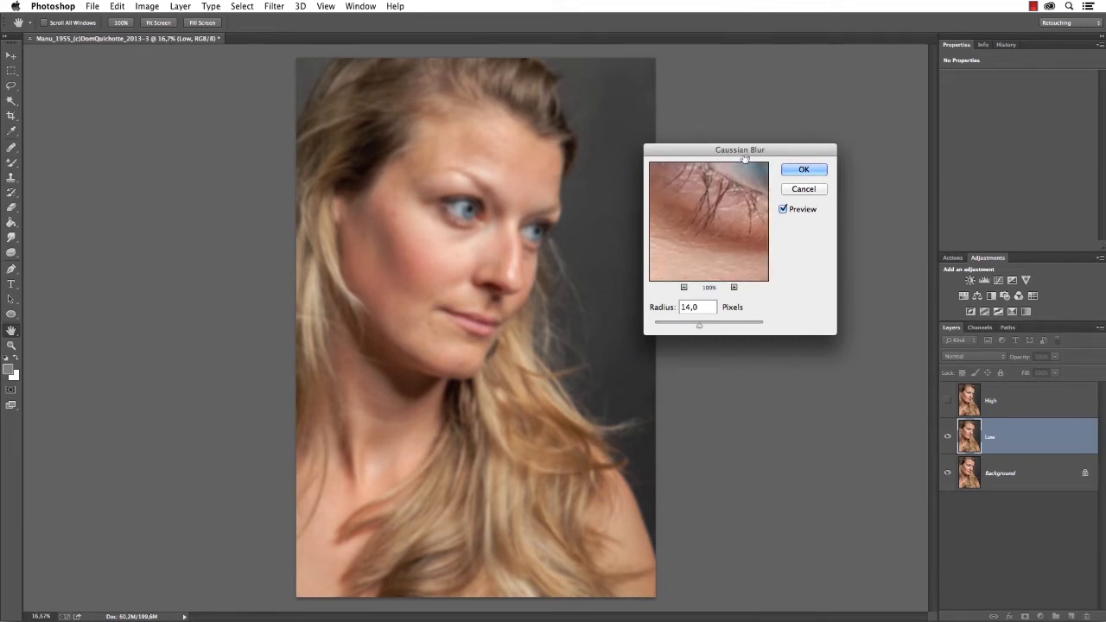
left_click(803, 170)
key("s")
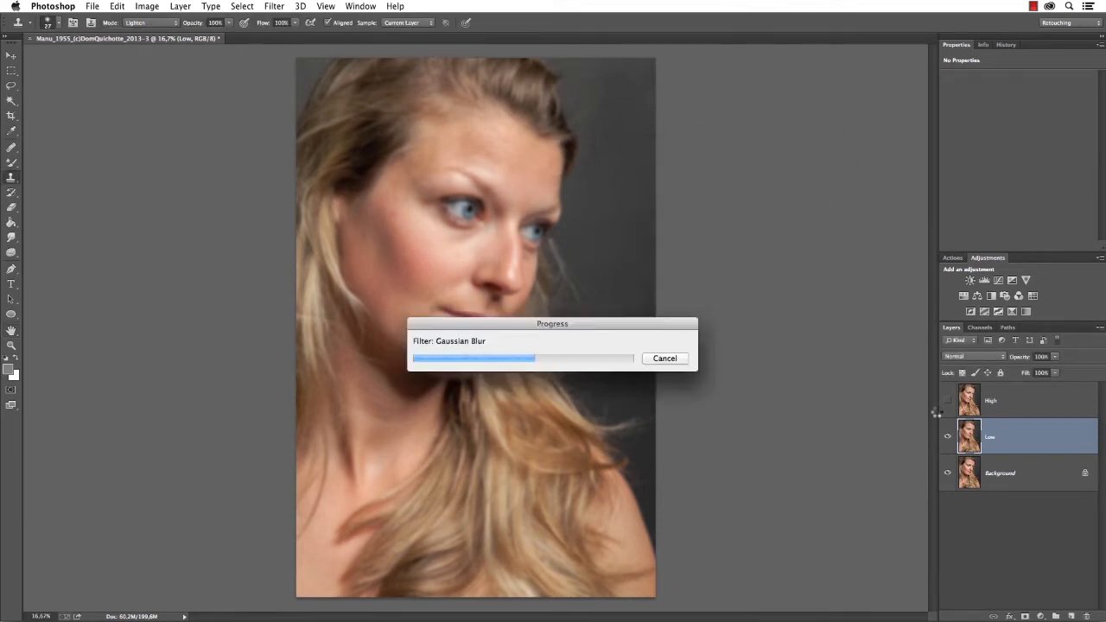
- Show and select the High layer, and start Apply Image on it with the Low layer as the source
left_click(965, 407)
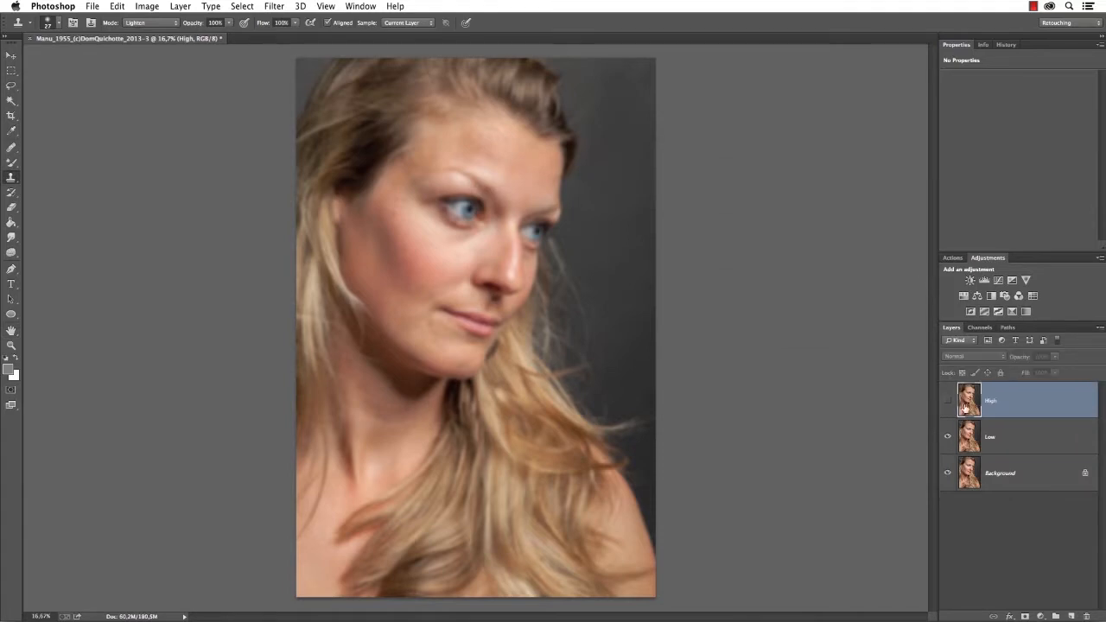
left_click(948, 406)
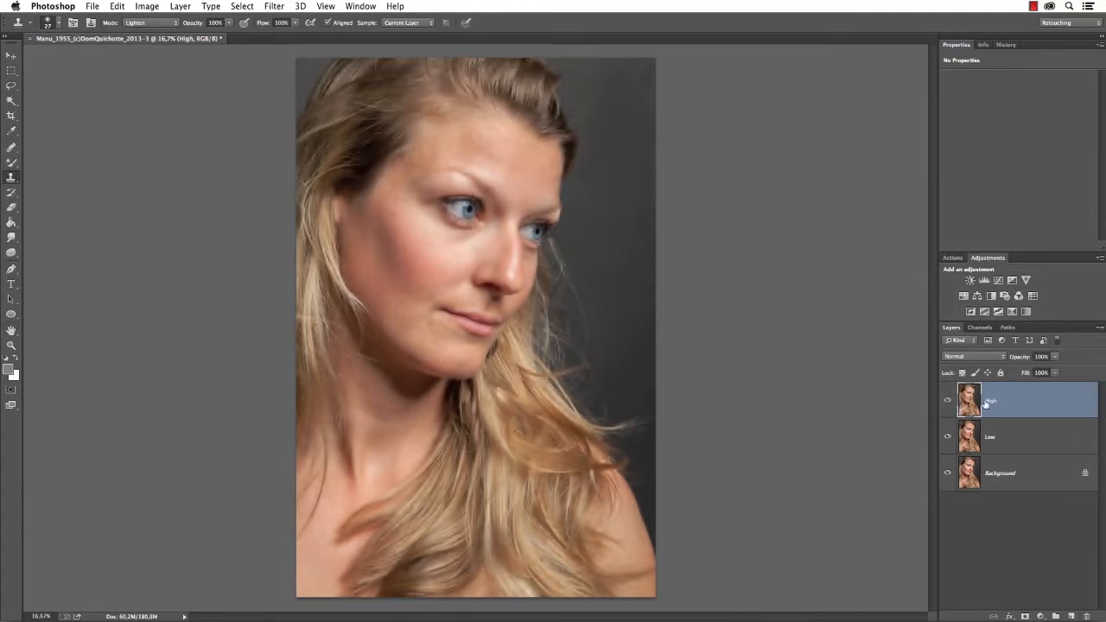
left_click(135, 6)
left_click(184, 196)
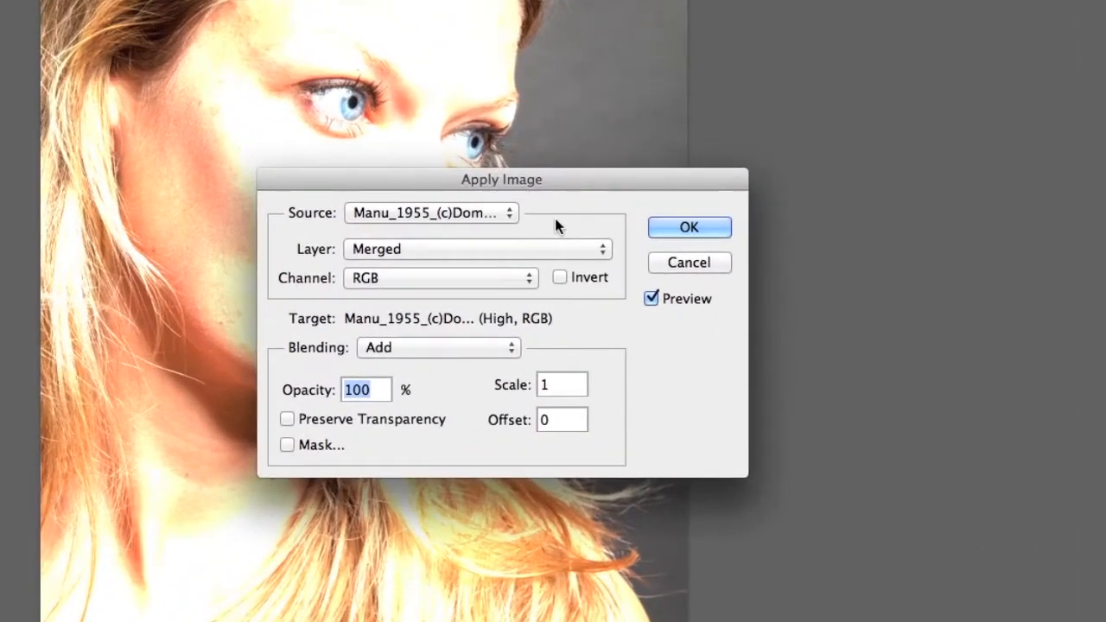
left_click(482, 248)
left_click(483, 299)
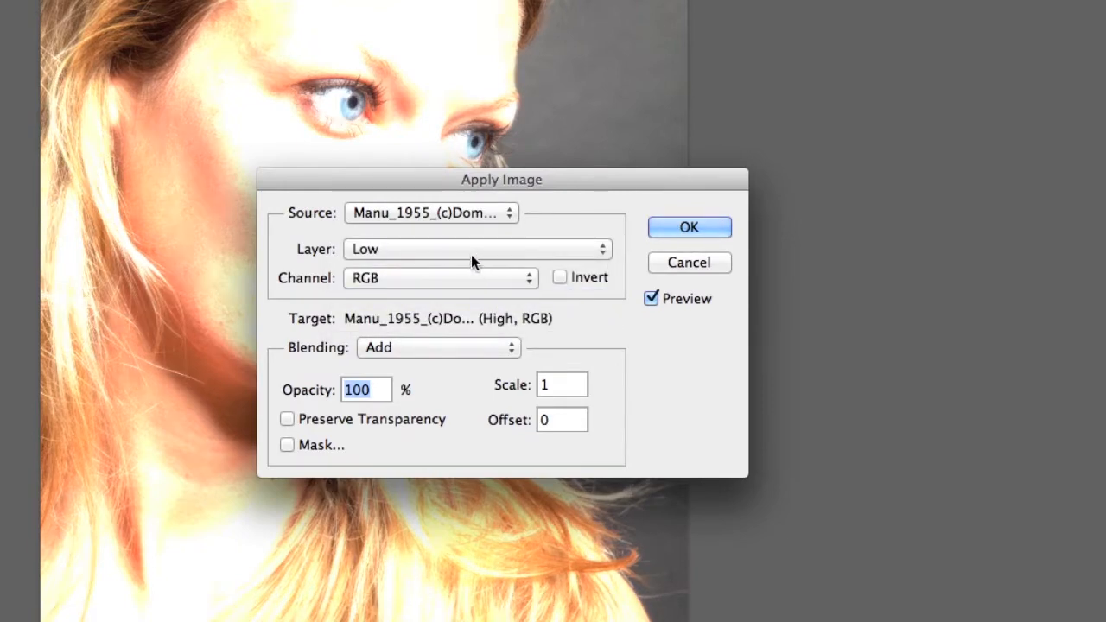
- Apply the image with Subtract blending, scale 2 and offset 128, and set the High layer's blend mode to Linear Light
left_click(496, 348)
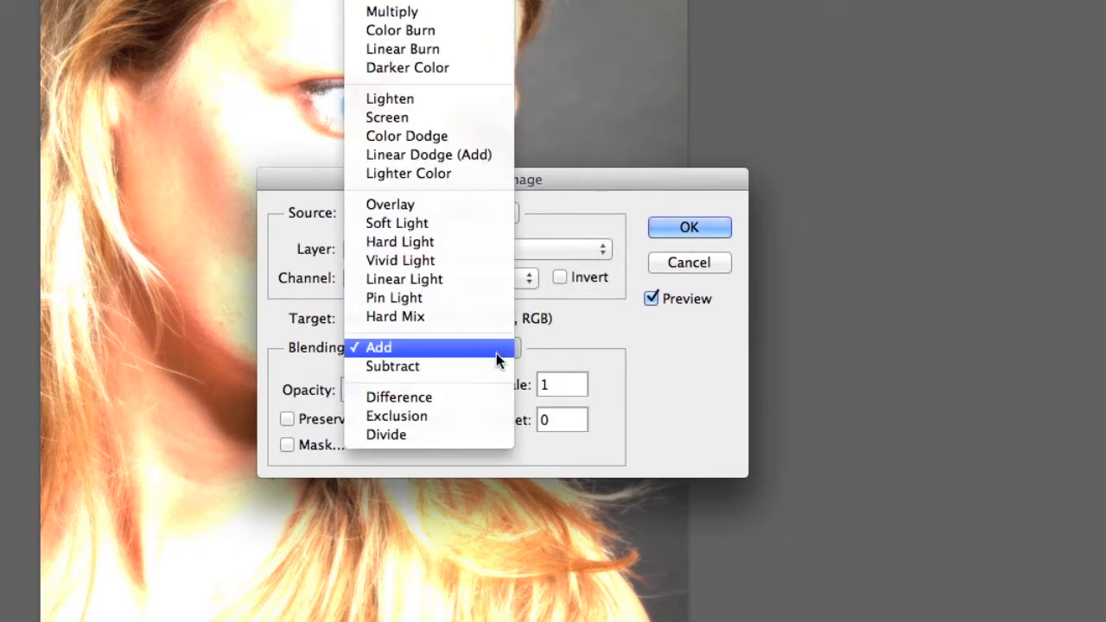
left_click(492, 365)
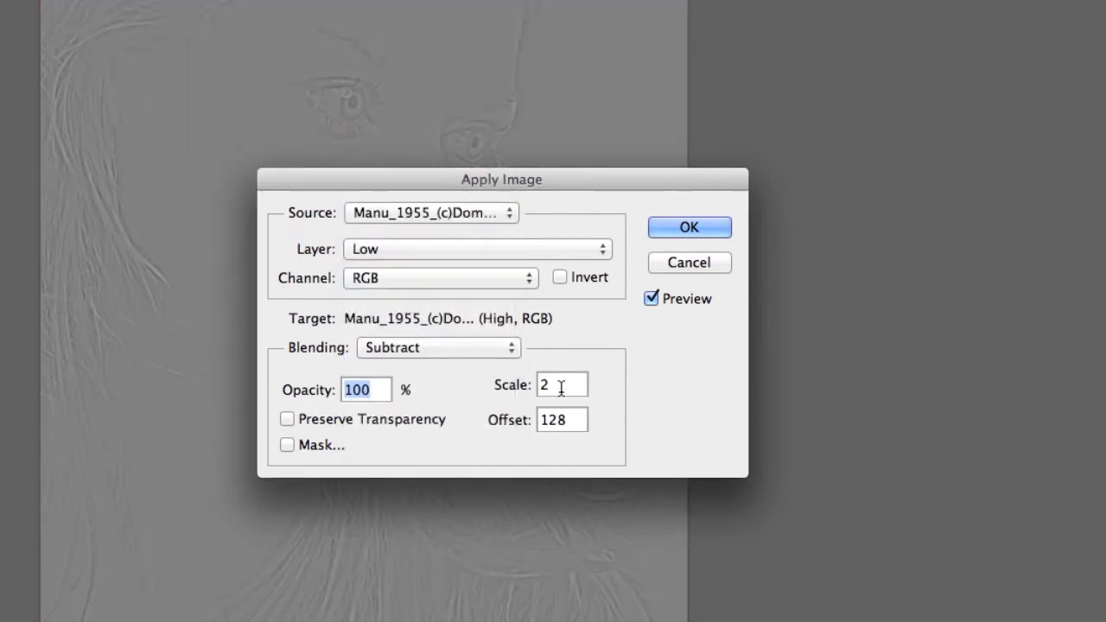
left_click_drag(584, 179, 928, 98)
left_click(892, 300)
left_click(904, 336)
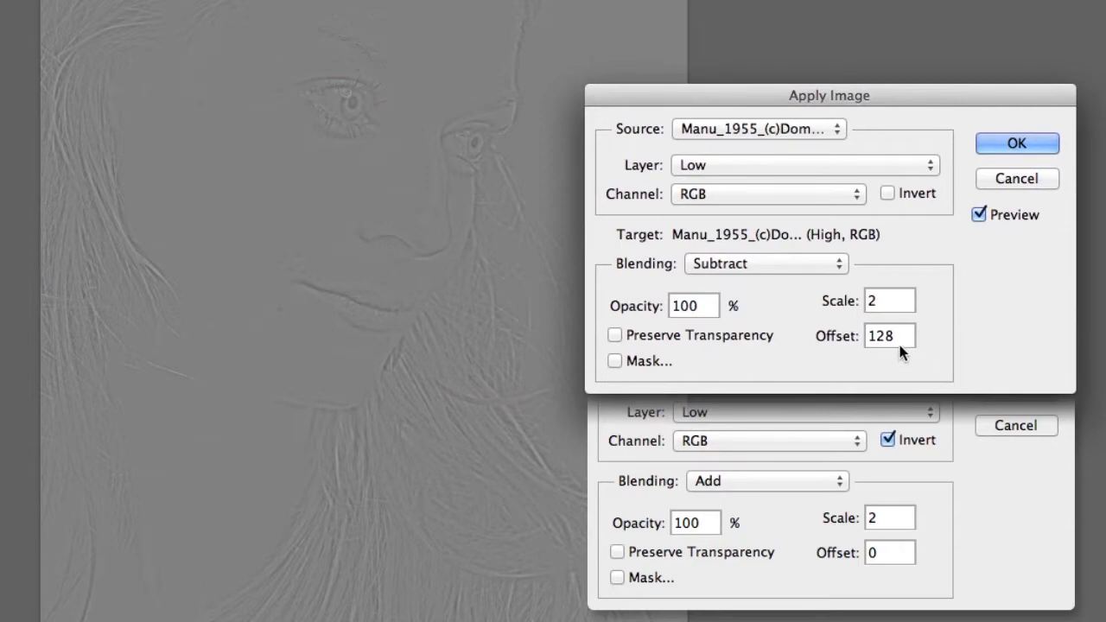
double_click(899, 344)
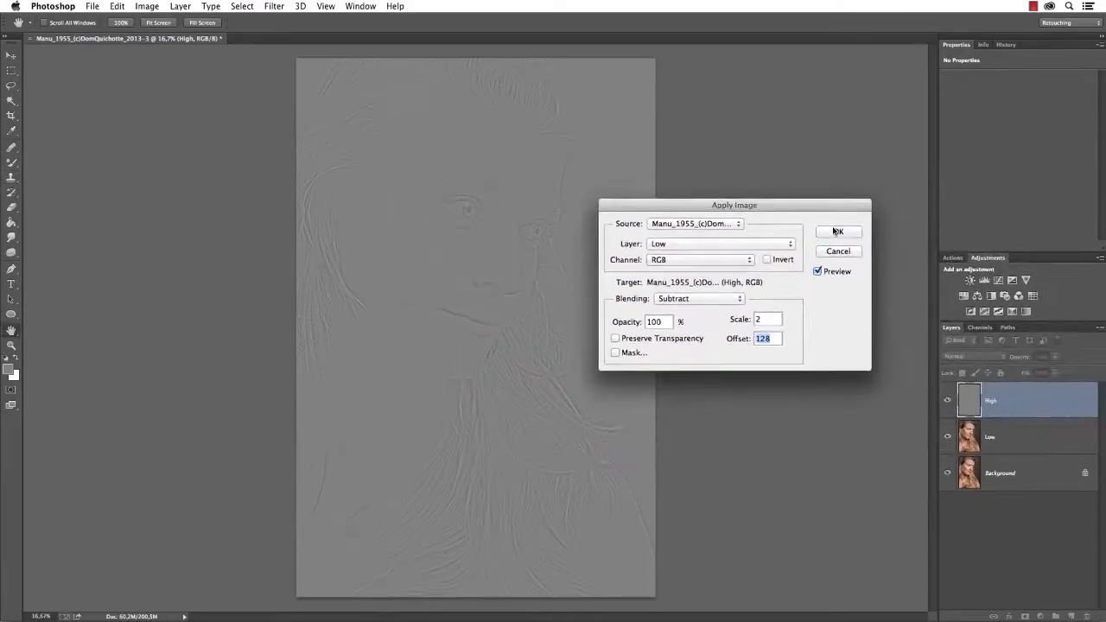
left_click(837, 230)
left_click(974, 356)
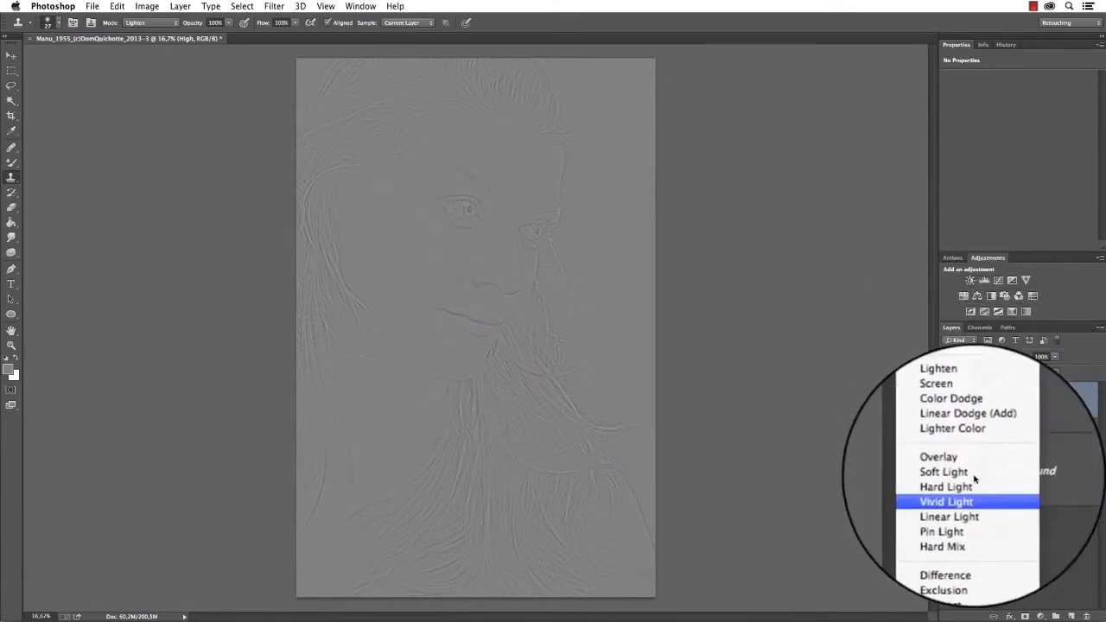
left_click(985, 491)
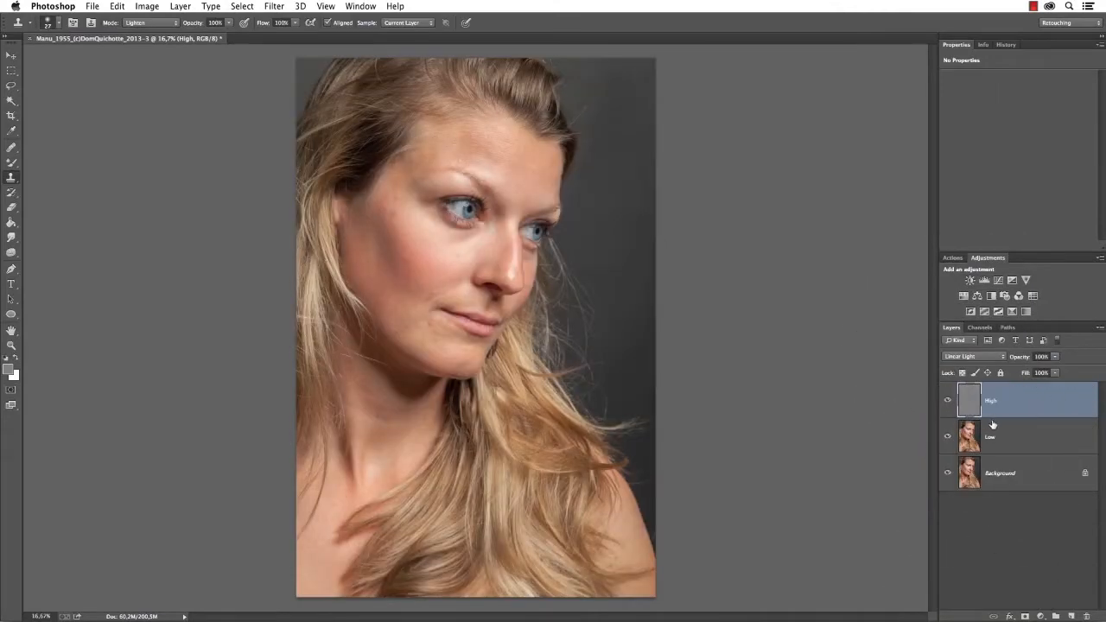
- Compare the combined High and Low layers with the Background by toggling their visibility
left_click(950, 440)
left_click(951, 411)
left_click(946, 413)
left_click(946, 406)
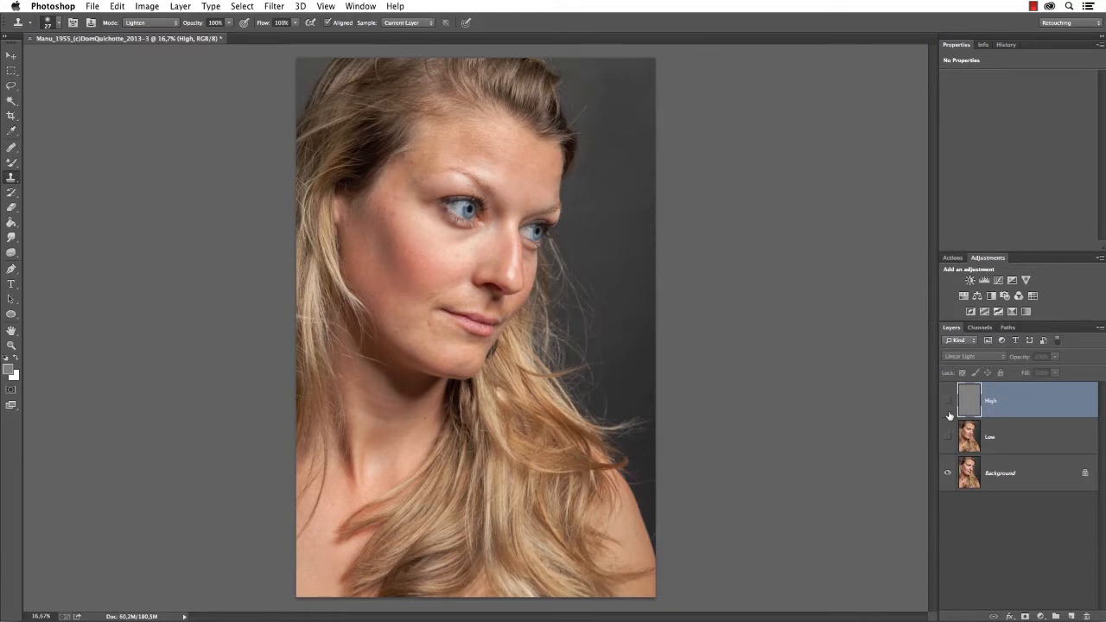
left_click(951, 439)
left_click(950, 413)
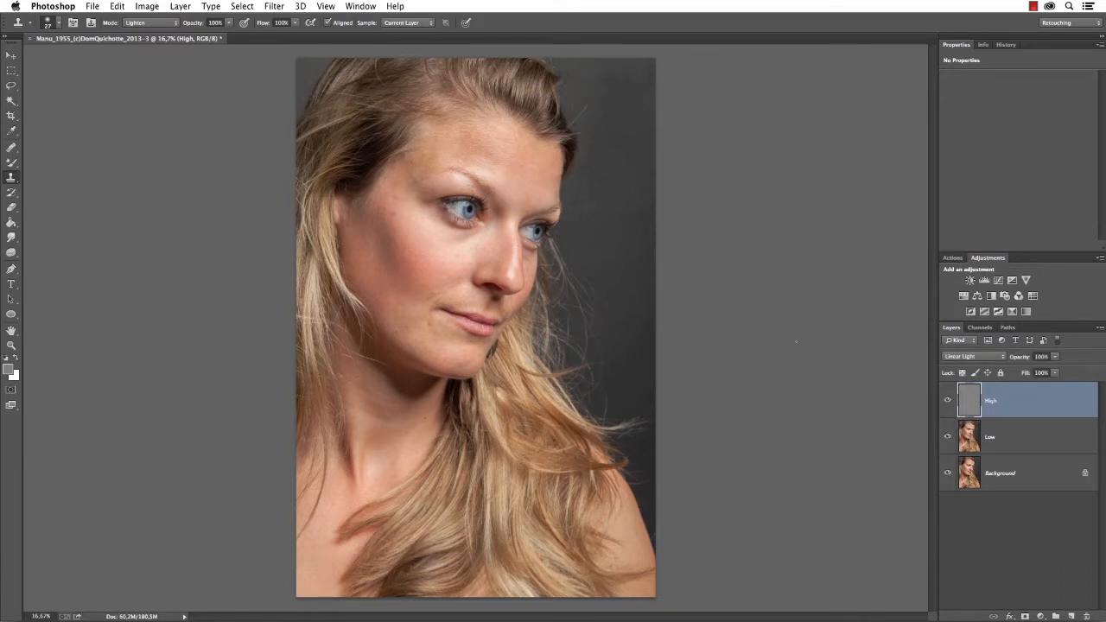
- Examine the High and Low layers in isolation around the eye, and return to the full image with both shown
left_click(947, 412, "alt")
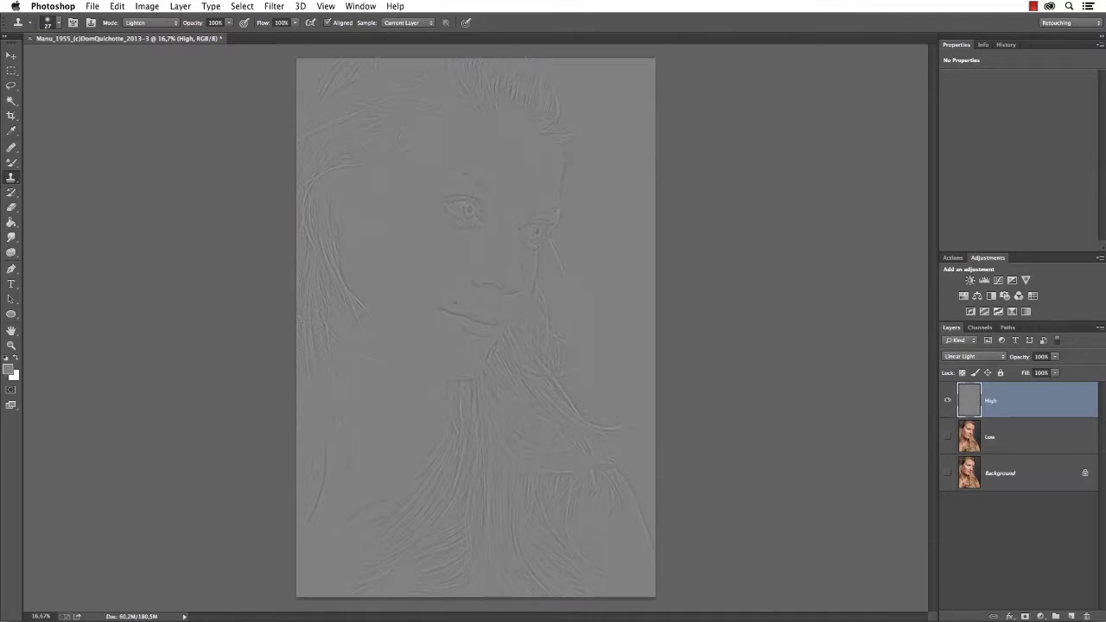
scroll(468, 218, "up", 10)
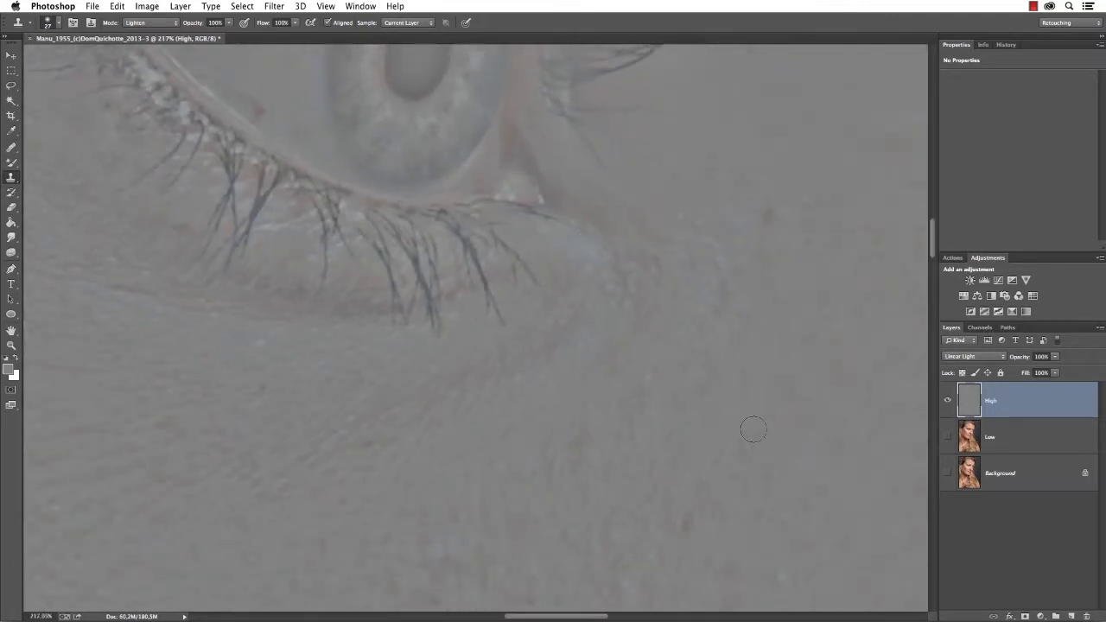
left_click(947, 436, "alt")
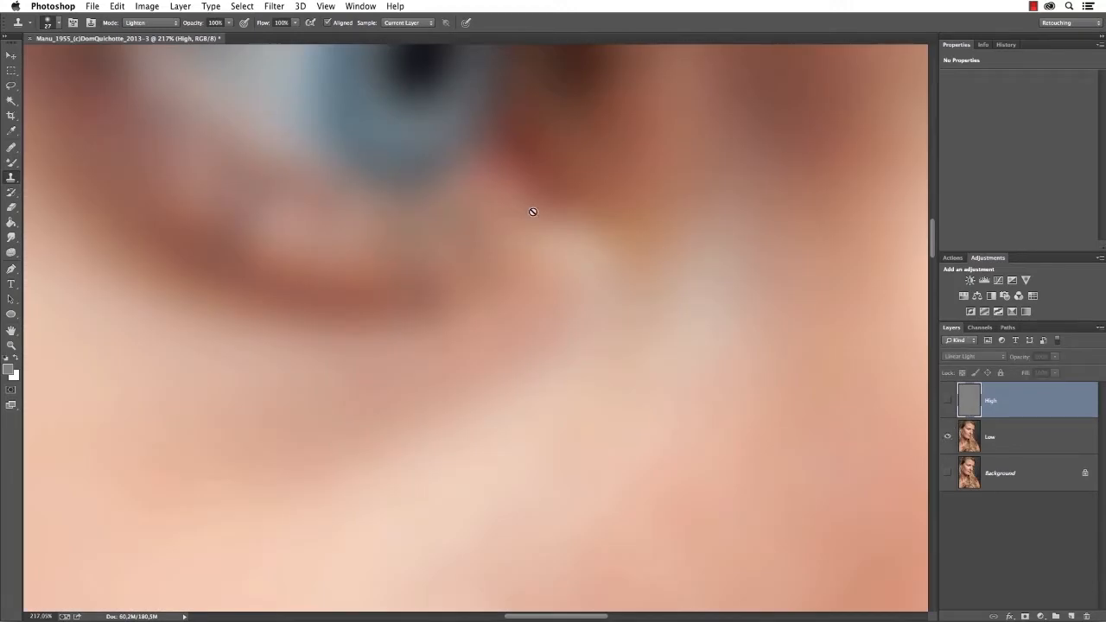
left_click(948, 413)
key("super+0")
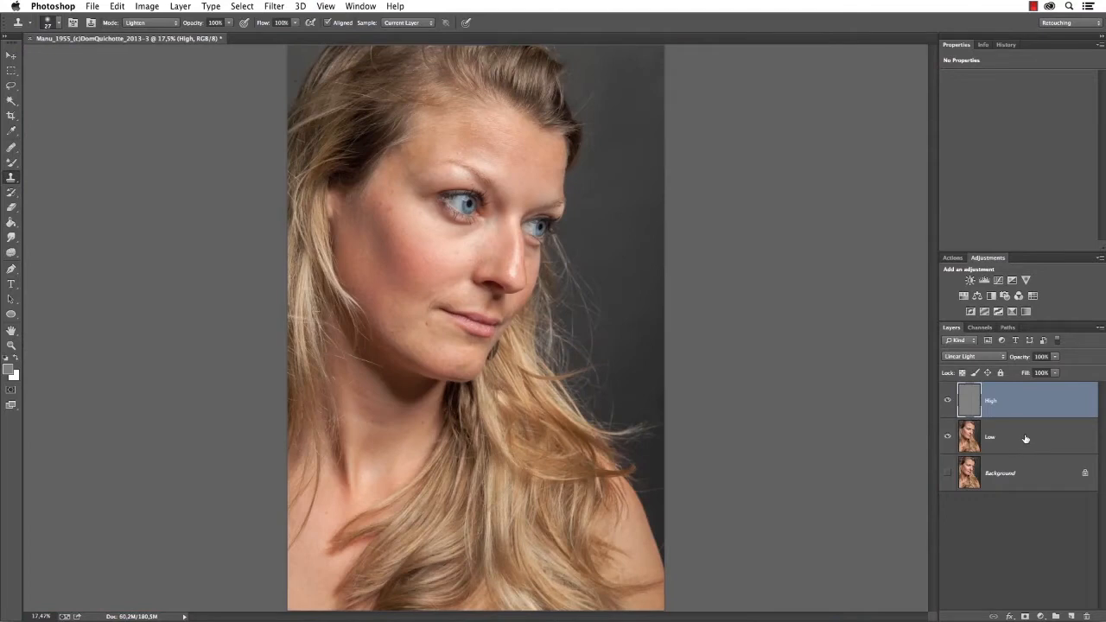
- Delete the High and Low layers together, keeping only the Background
left_click(1035, 441)
left_click(1042, 406, "shift")
left_click_drag(1047, 420, 1087, 616)
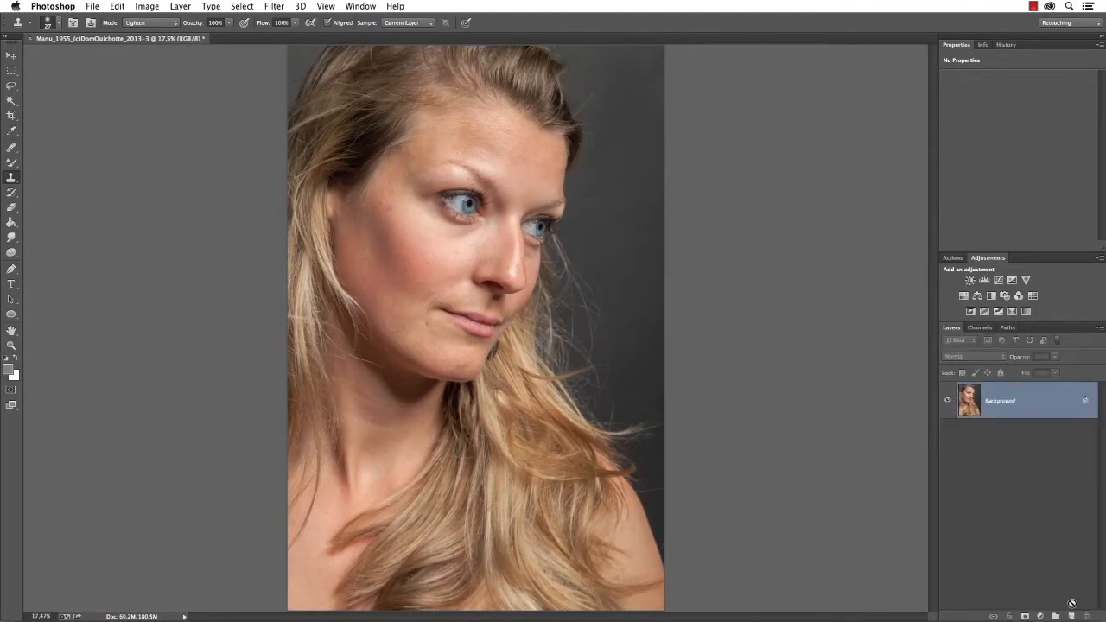
key("super+Tab")
key("super+Tab")
key("super+Tab")
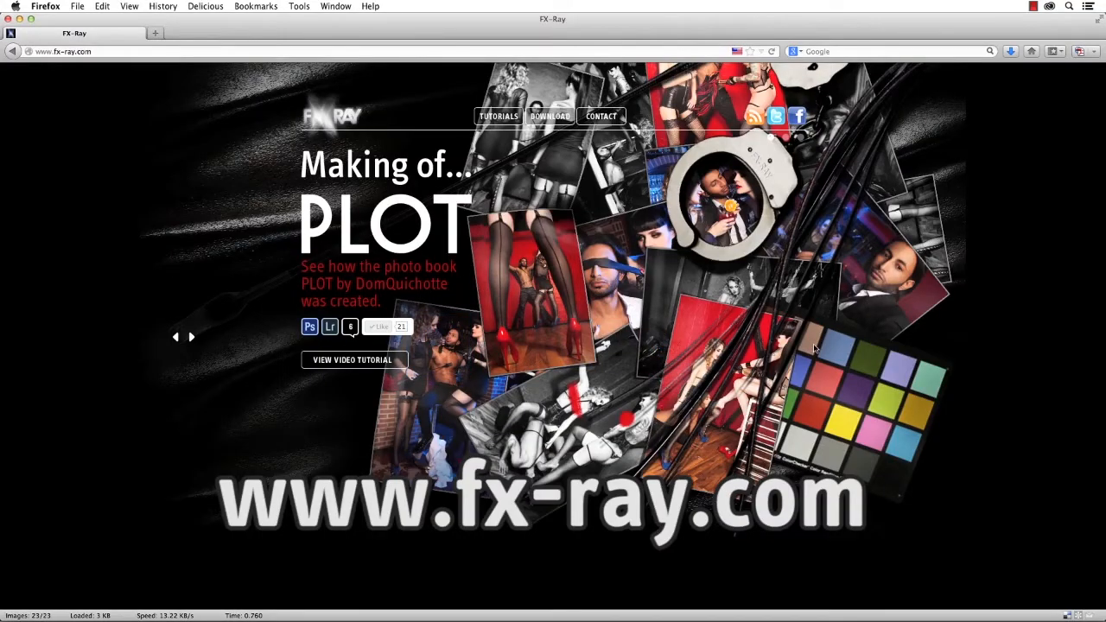
left_click(550, 119)
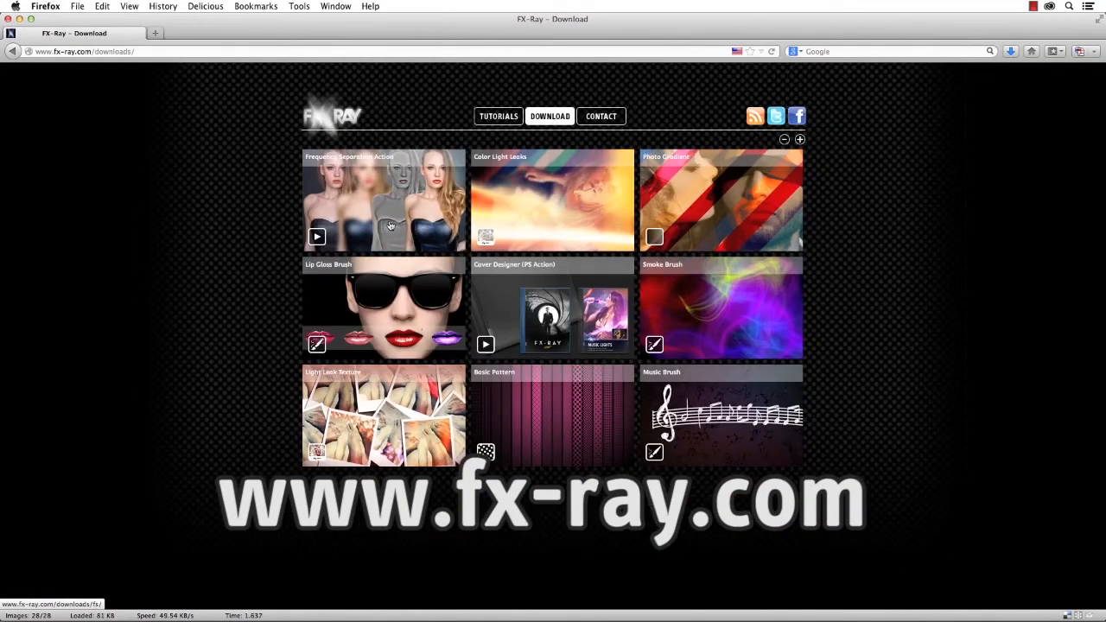
left_click(390, 225)
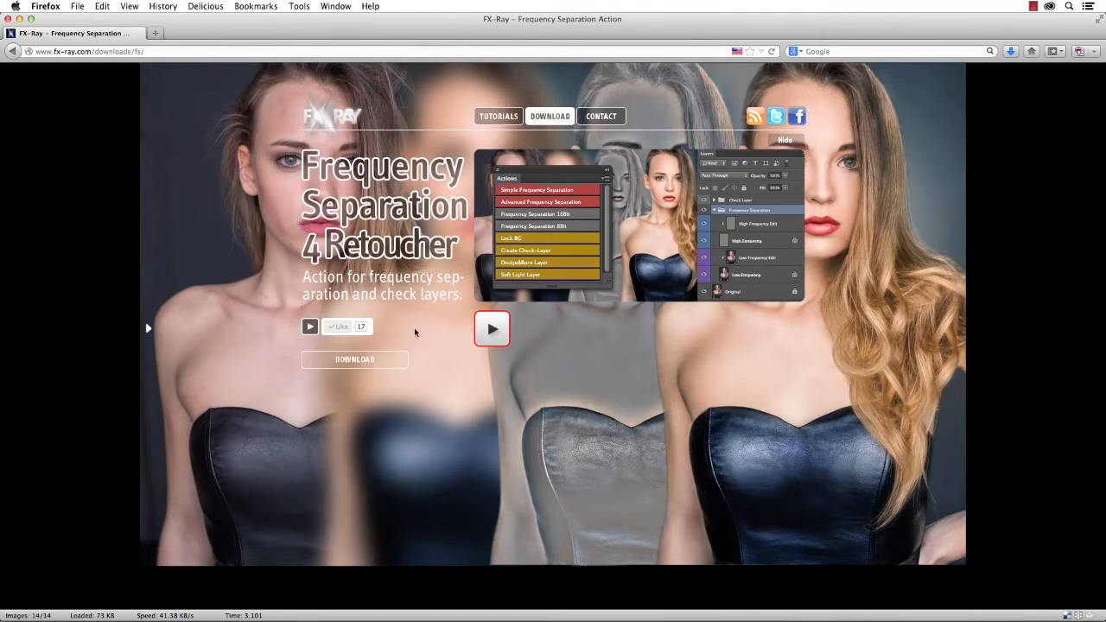
left_click(394, 358)
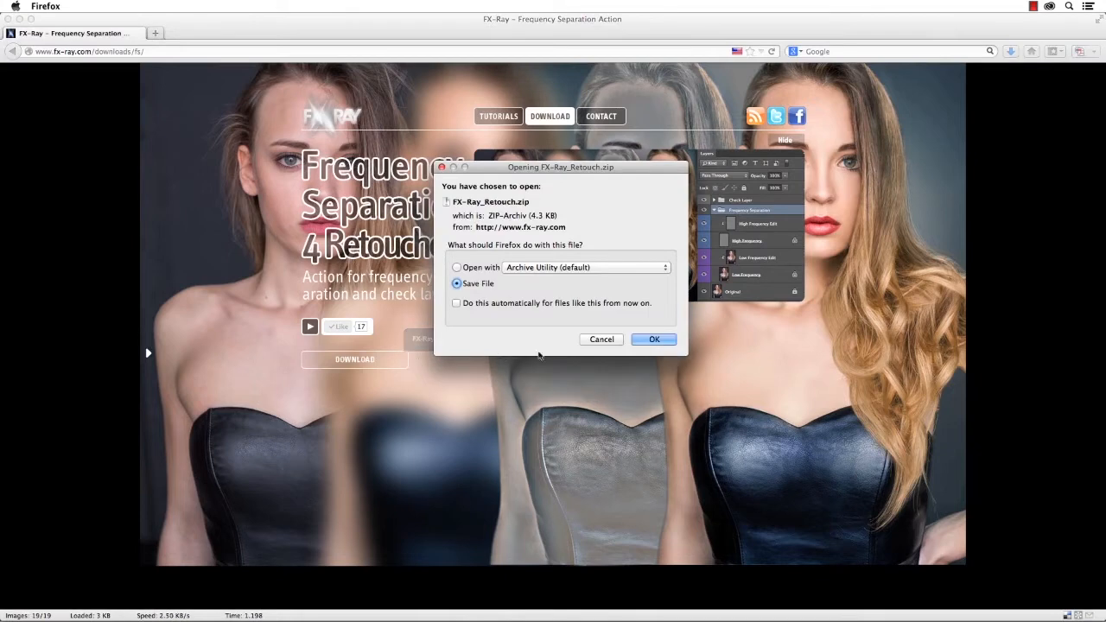
left_click(657, 339)
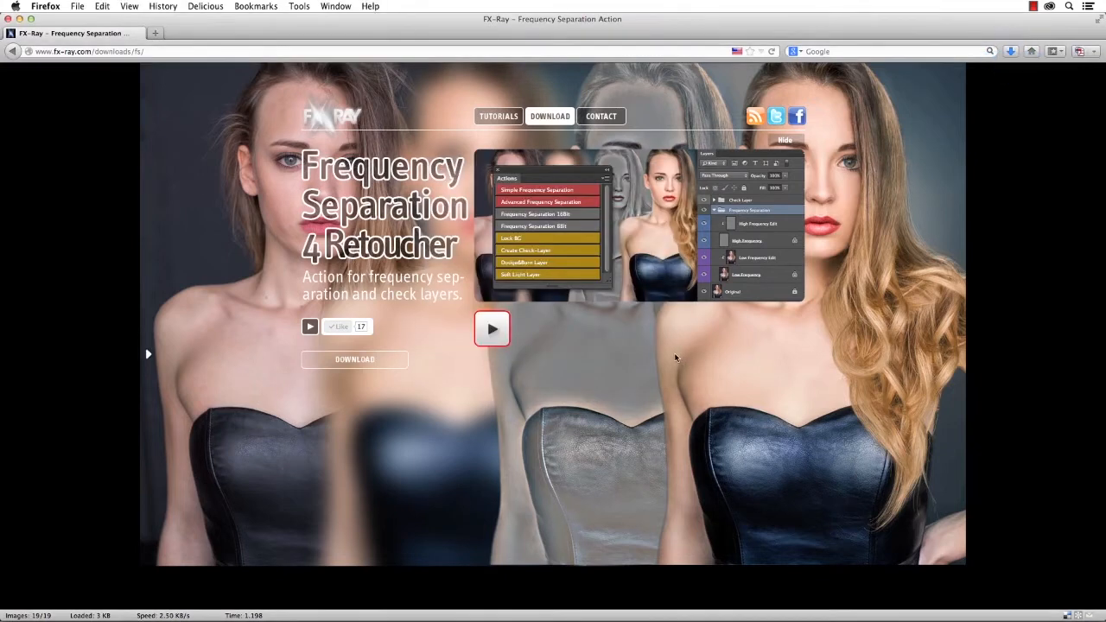
- Switch back to Photoshop, load the FX-Ray Retouch action set, and display the actions in Button Mode
key("super+Tab")
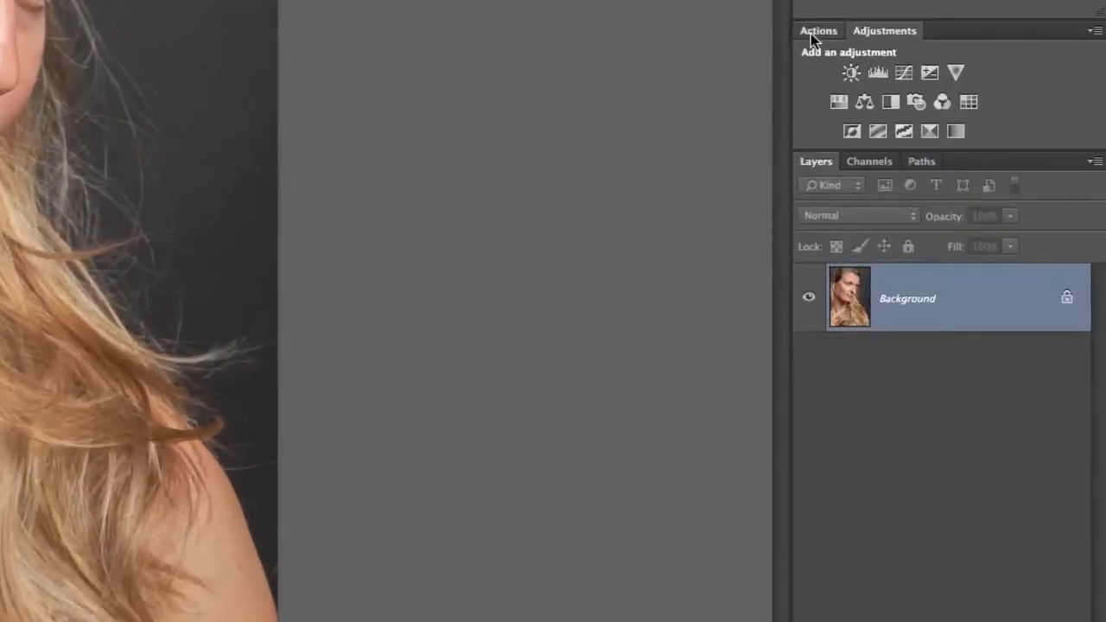
left_click(949, 259)
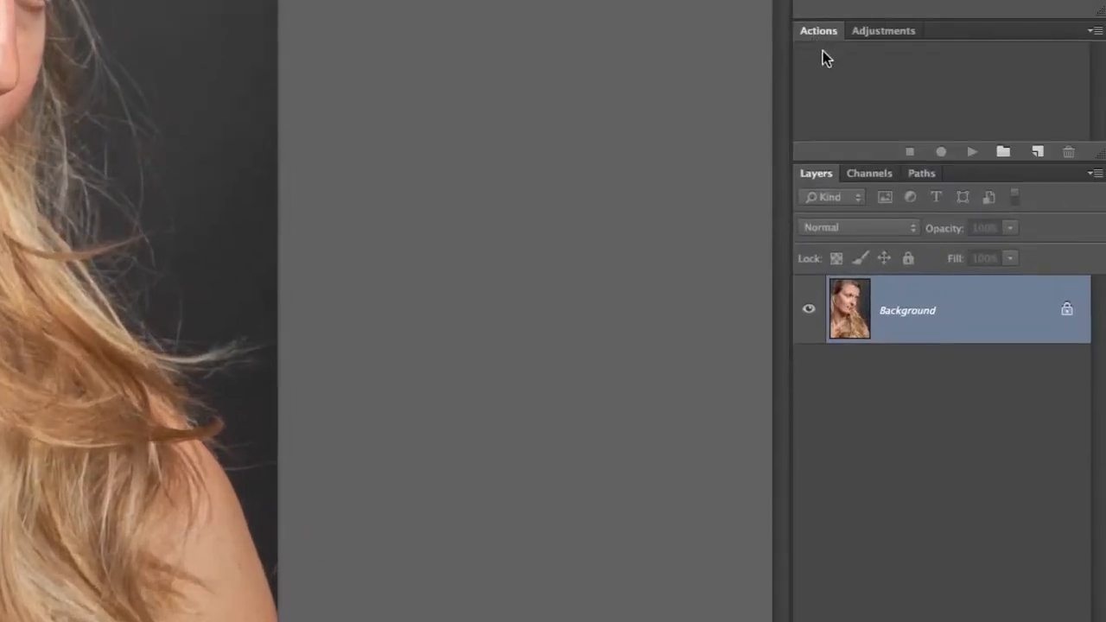
left_click(1090, 30)
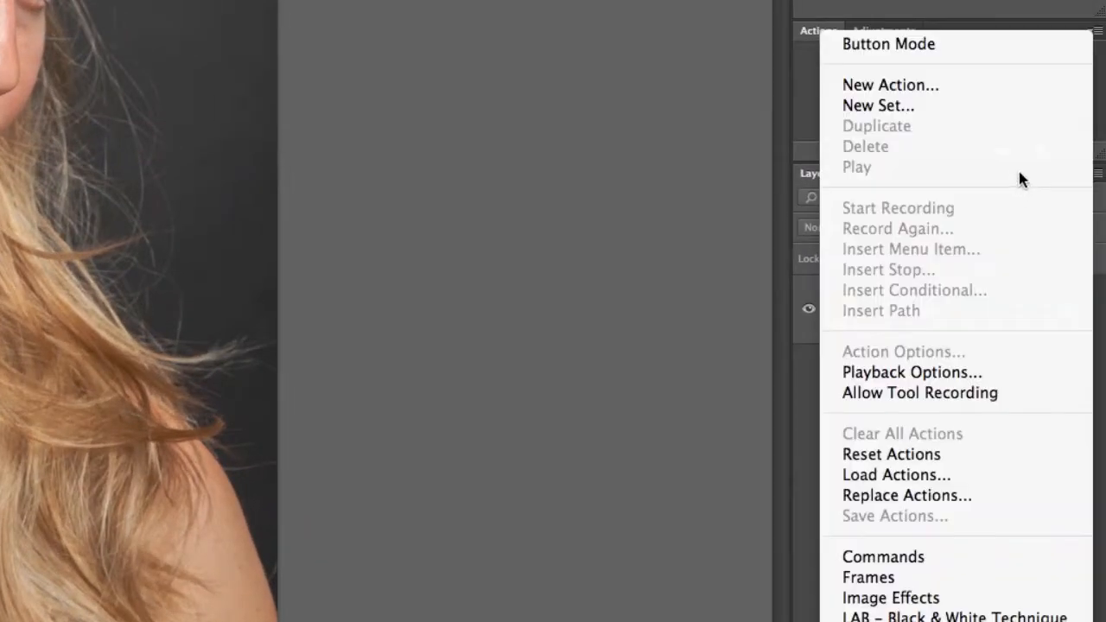
left_click(938, 474)
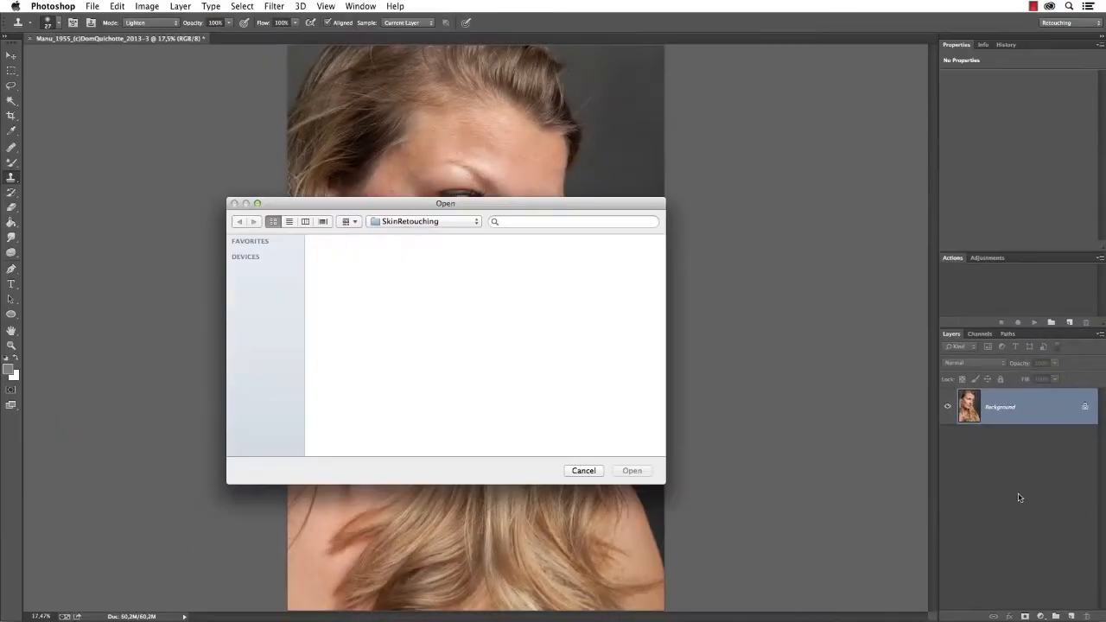
double_click(346, 257)
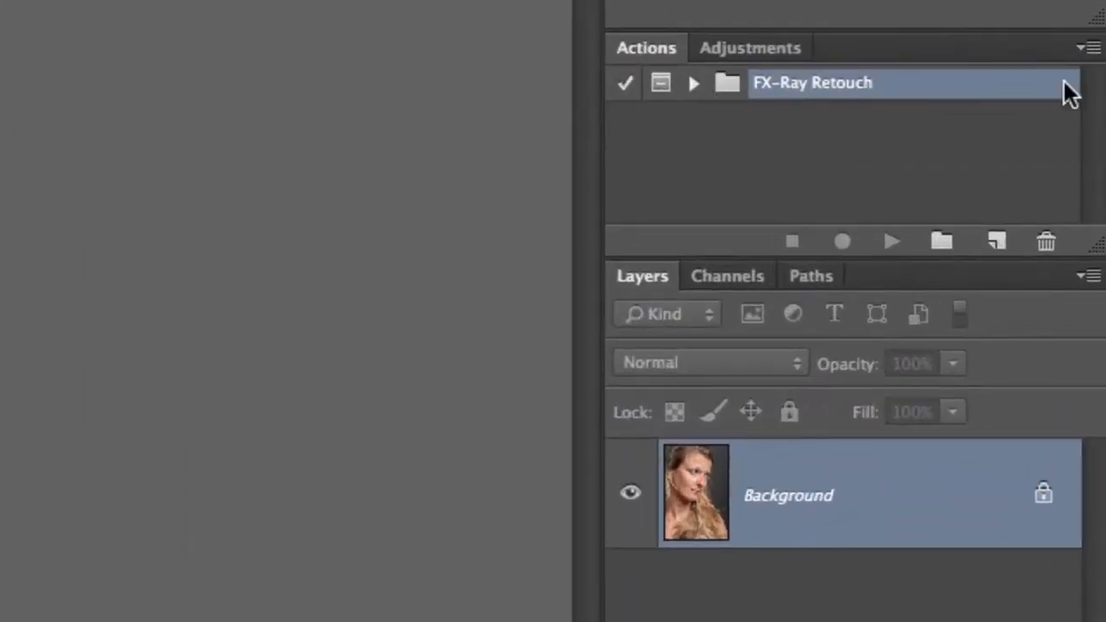
left_click(1100, 259)
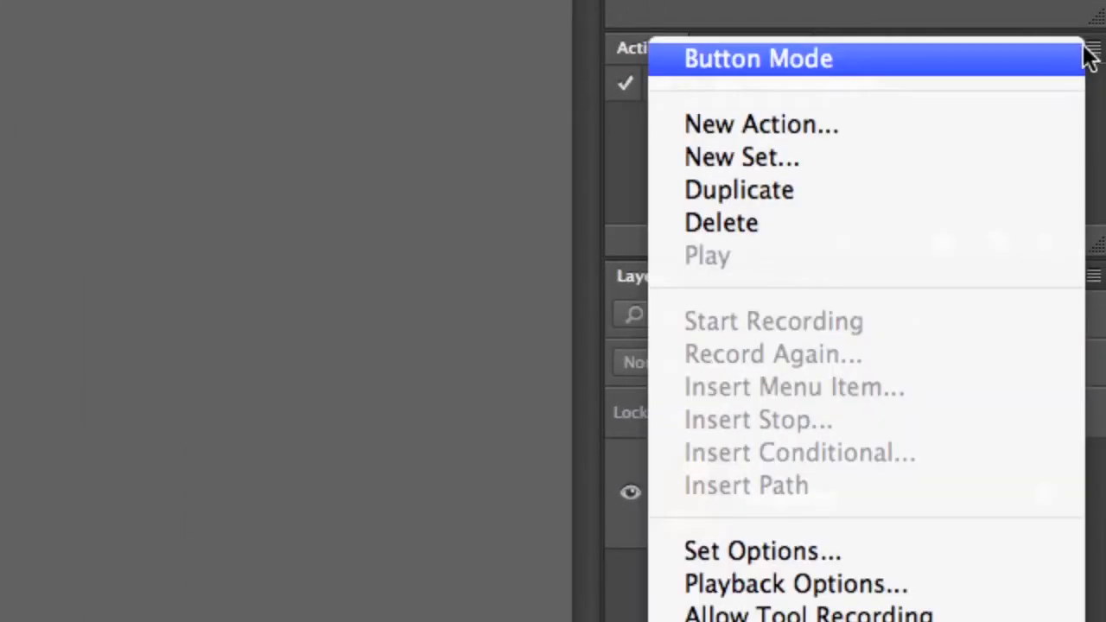
left_click(1042, 68)
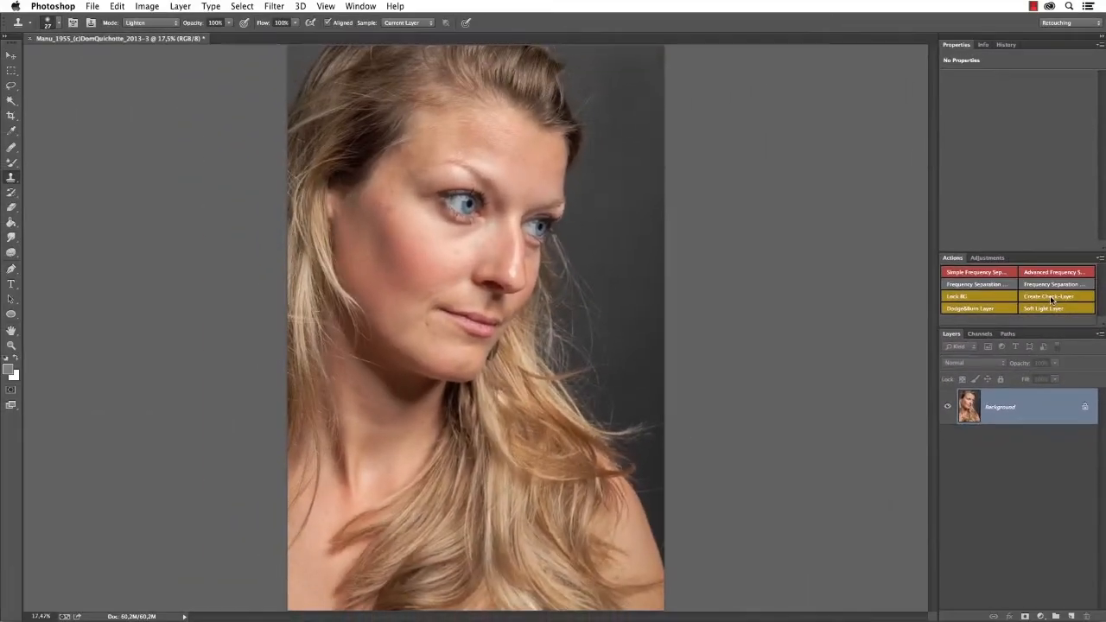
- Run the Simple Frequency Separation action on the Background with a Gaussian Blur radius of 14 pixels
left_click(992, 273)
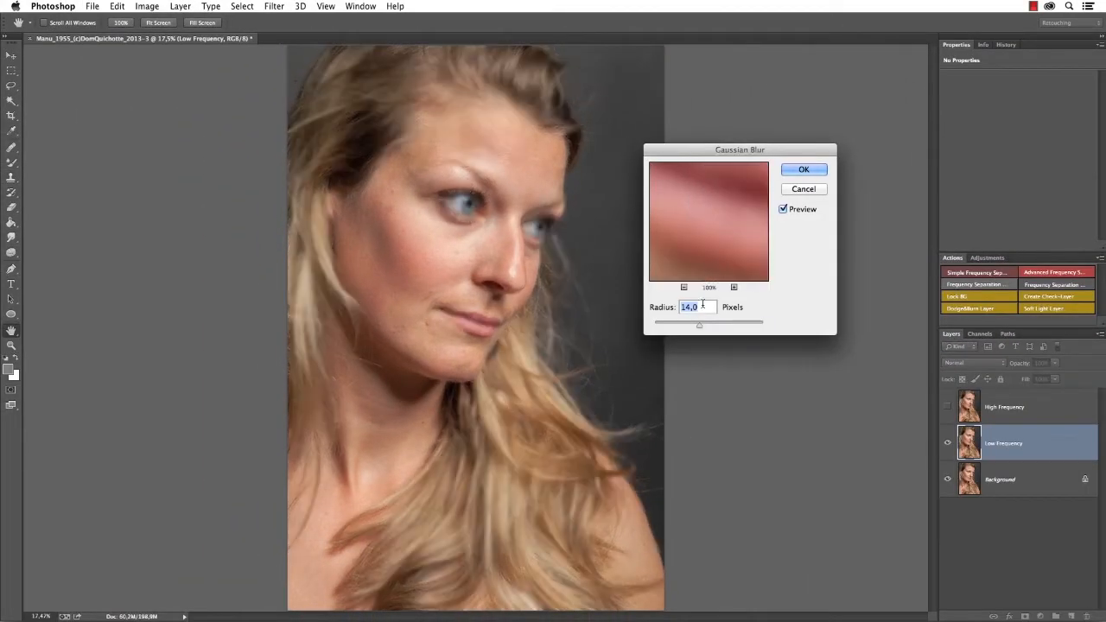
left_click(804, 171)
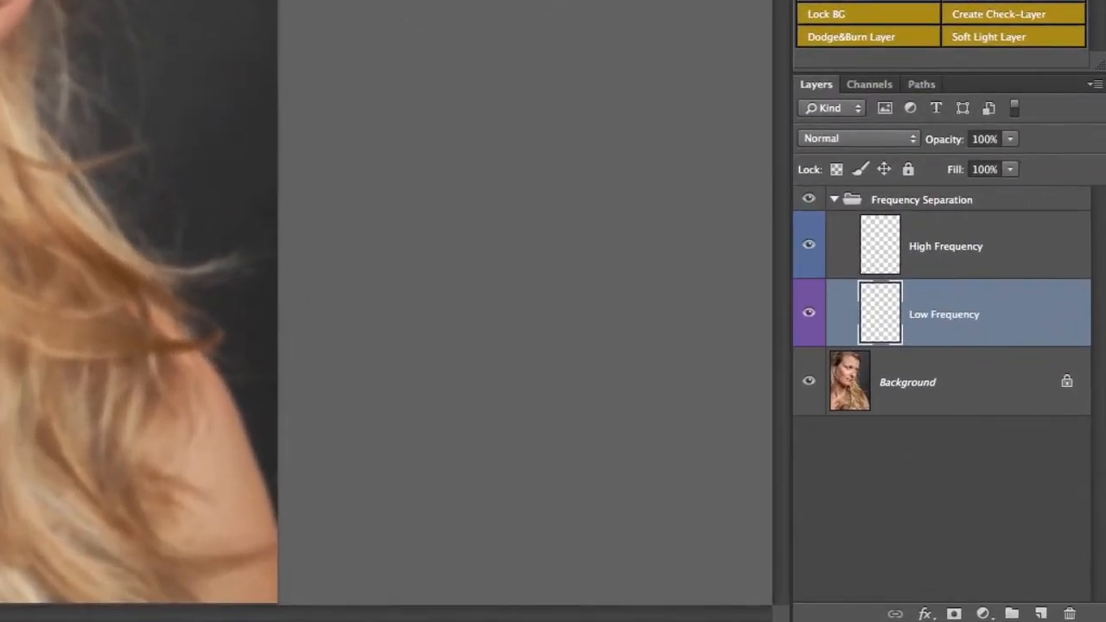
- Delete the Frequency Separation group and run the Lock BG action on the Background
left_click(807, 199)
left_click(809, 204)
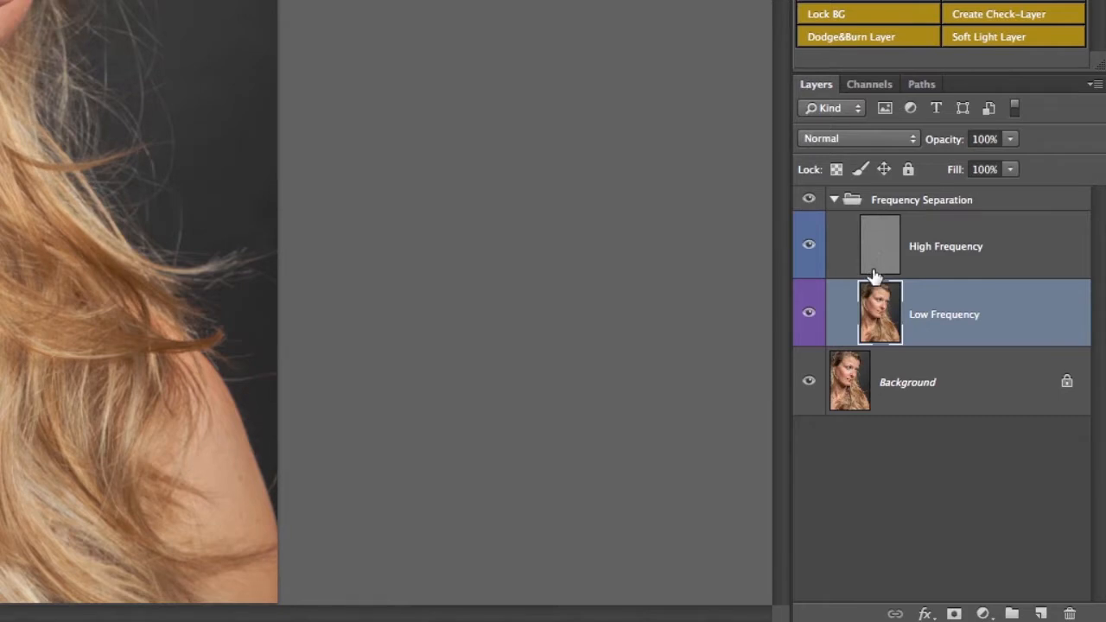
left_click_drag(965, 208, 1069, 612)
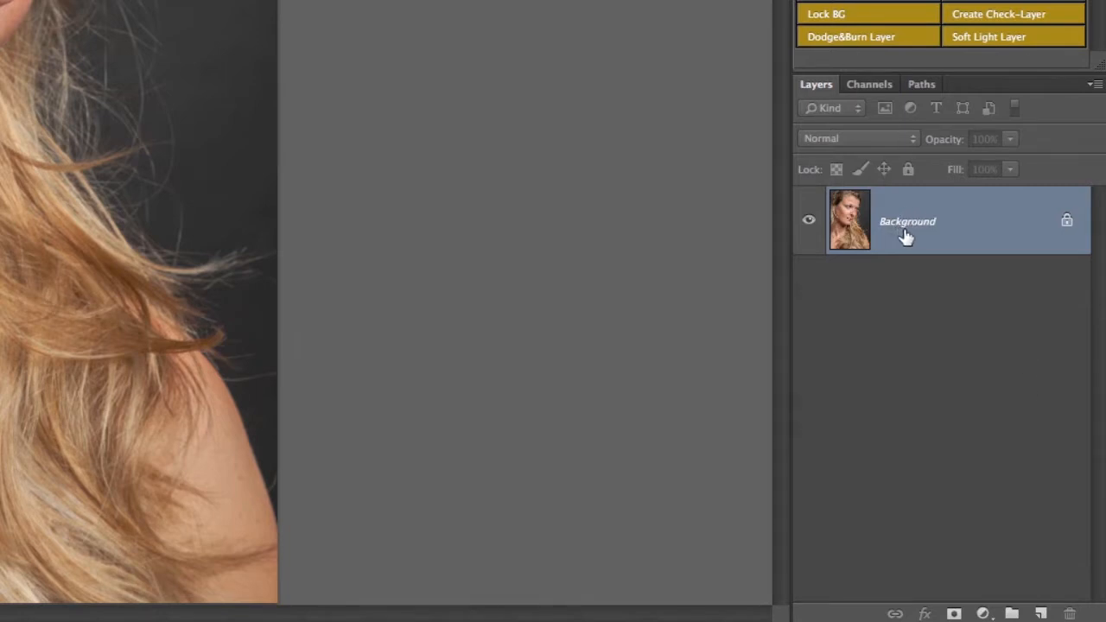
left_click(871, 20)
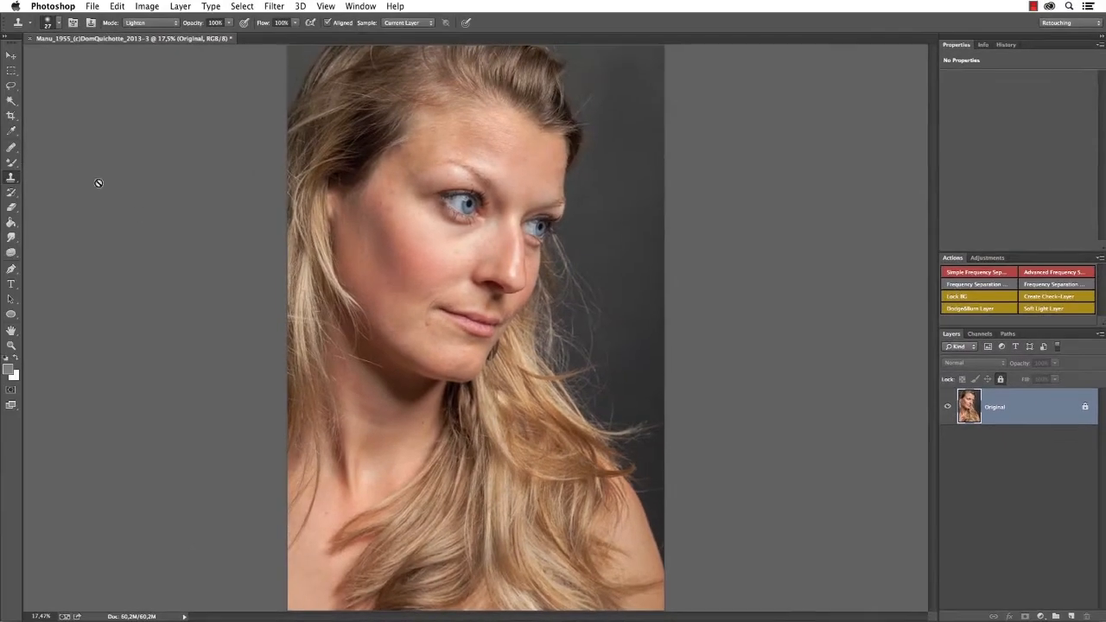
- Try to paint on the locked Original layer with the Brush tool
left_click(13, 165)
right_click(12, 165)
left_click(52, 160)
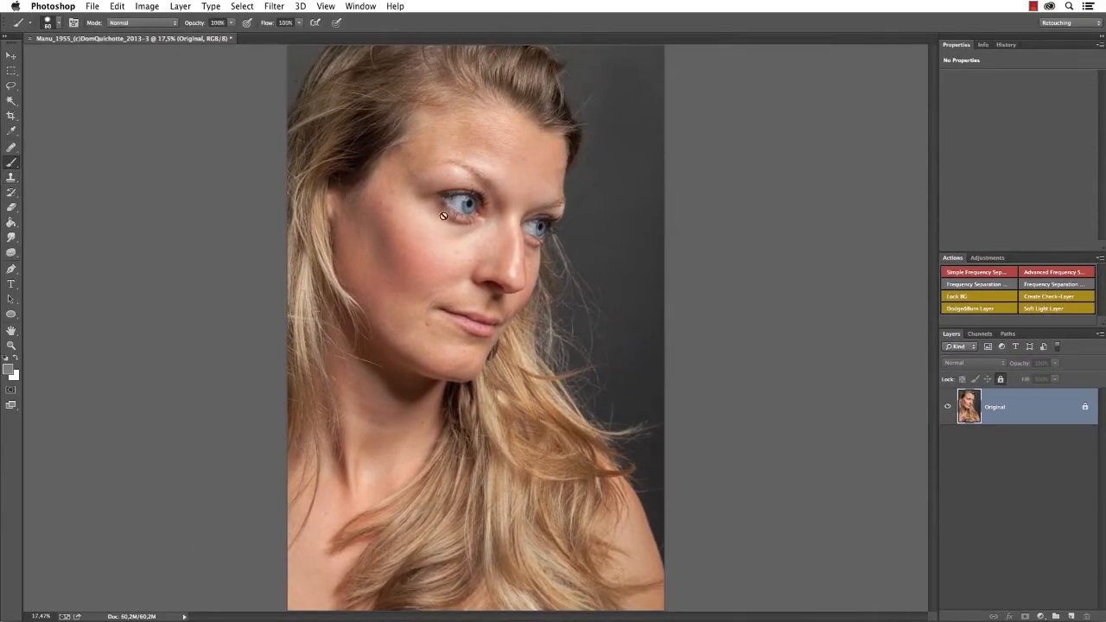
left_click(444, 216)
left_click(650, 230)
- Run the Advanced Frequency Separation action on the Original layer with a Gaussian Blur radius of 14 pixels
key("v")
left_click(1053, 273)
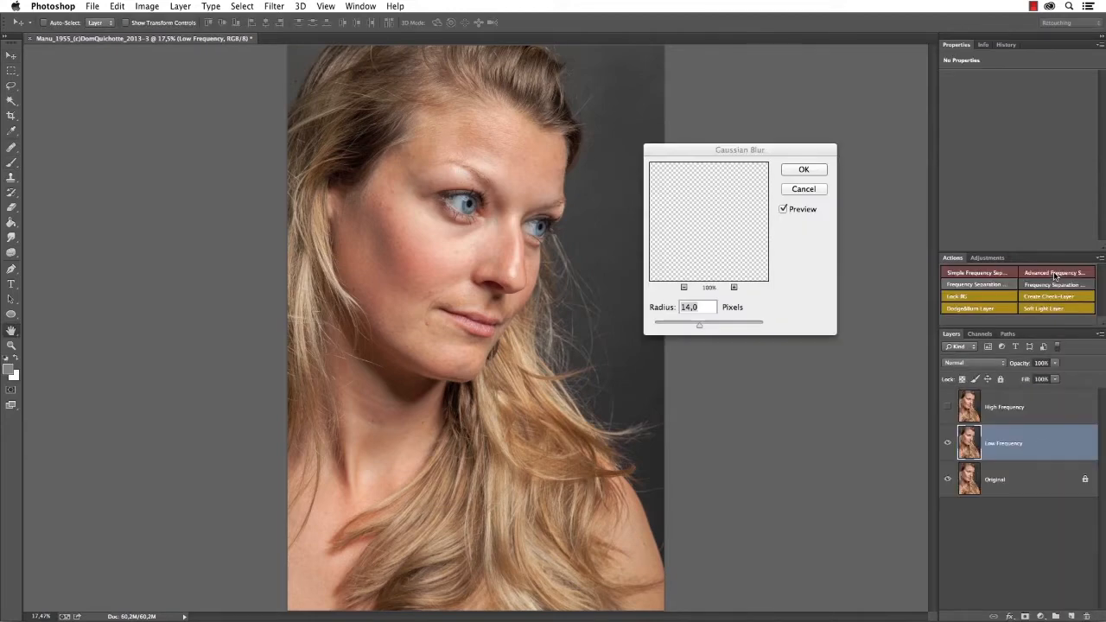
left_click(819, 172)
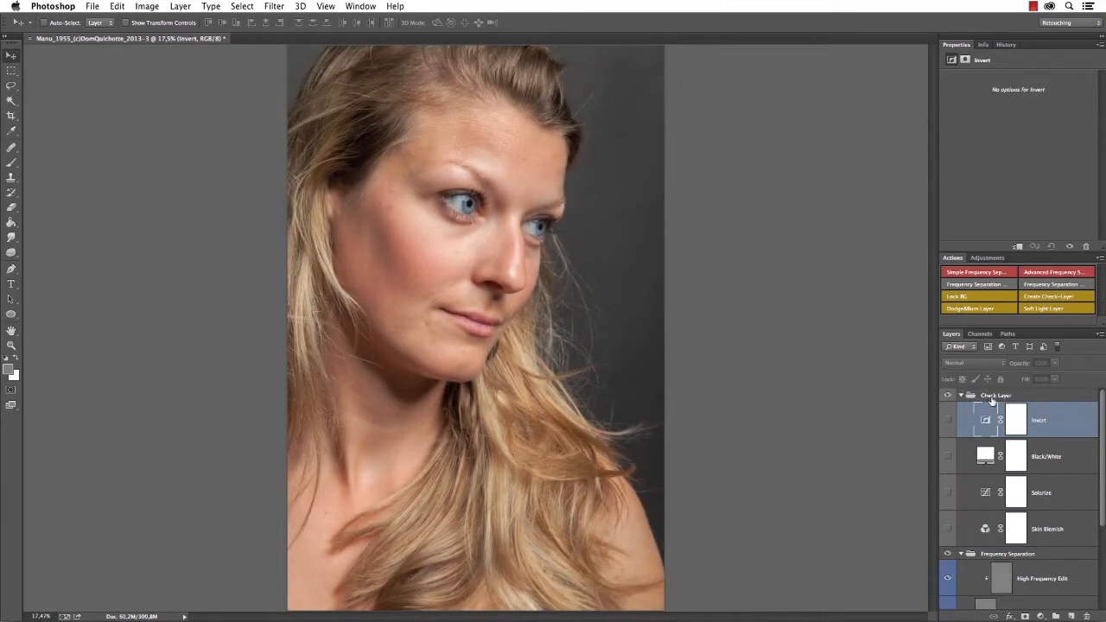
- Turn on the Invert, Black/White and Solarize check layers, and collapse and hide the Check Layer group
left_click_drag(946, 458, 949, 500)
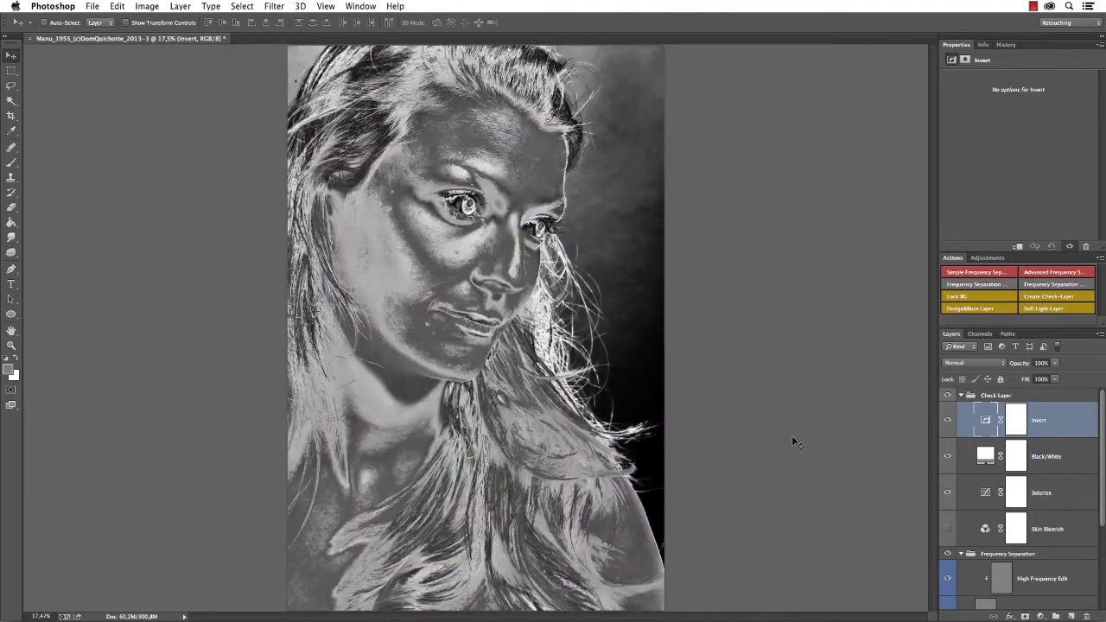
left_click(961, 395)
left_click(950, 394)
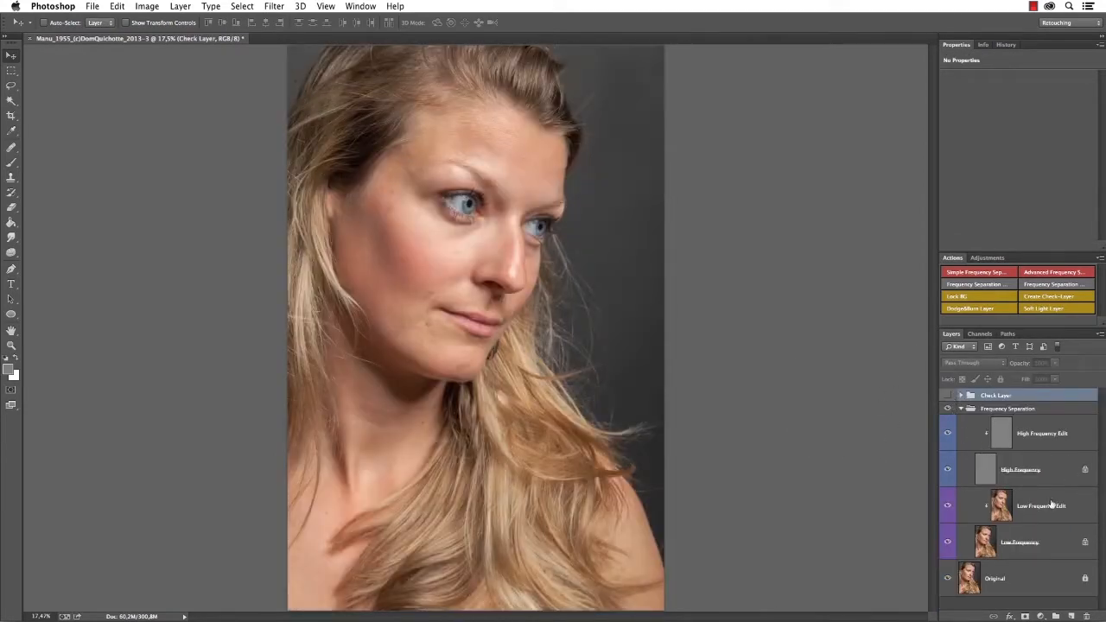
- Examine the locked High Frequency and Low Frequency layers, their clipped edit layers and their blend modes
left_click(1048, 544)
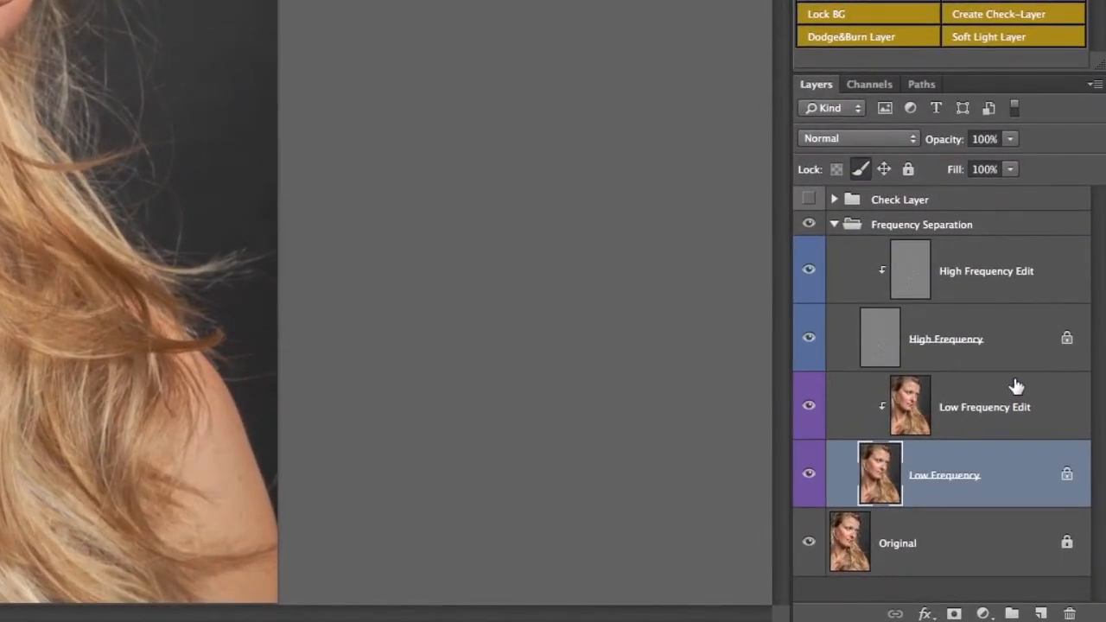
left_click(1057, 485, "super")
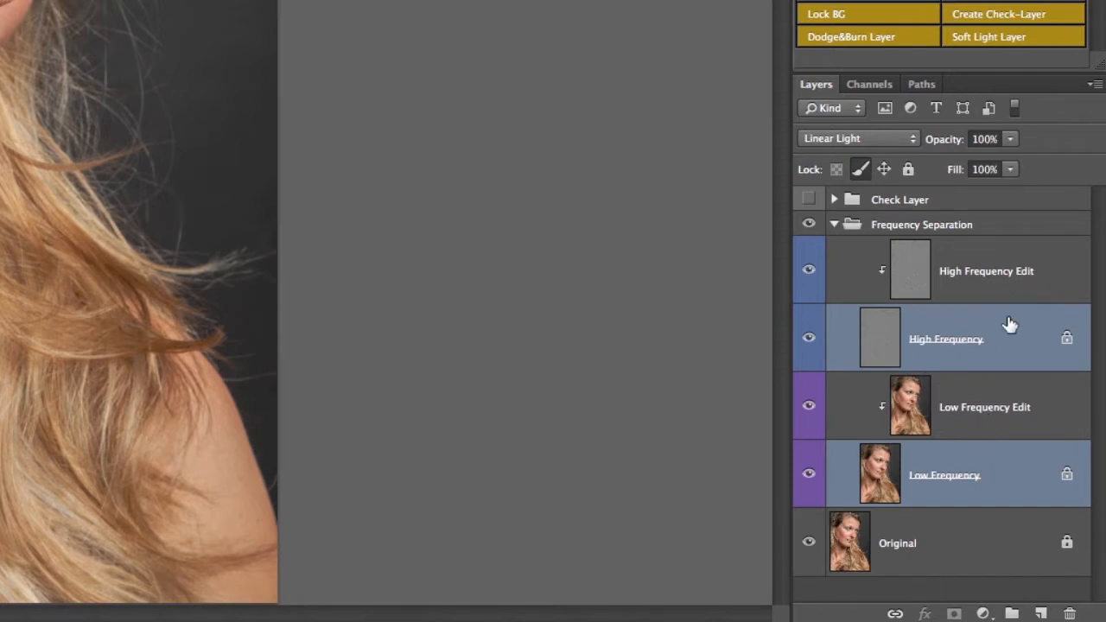
left_click(992, 411)
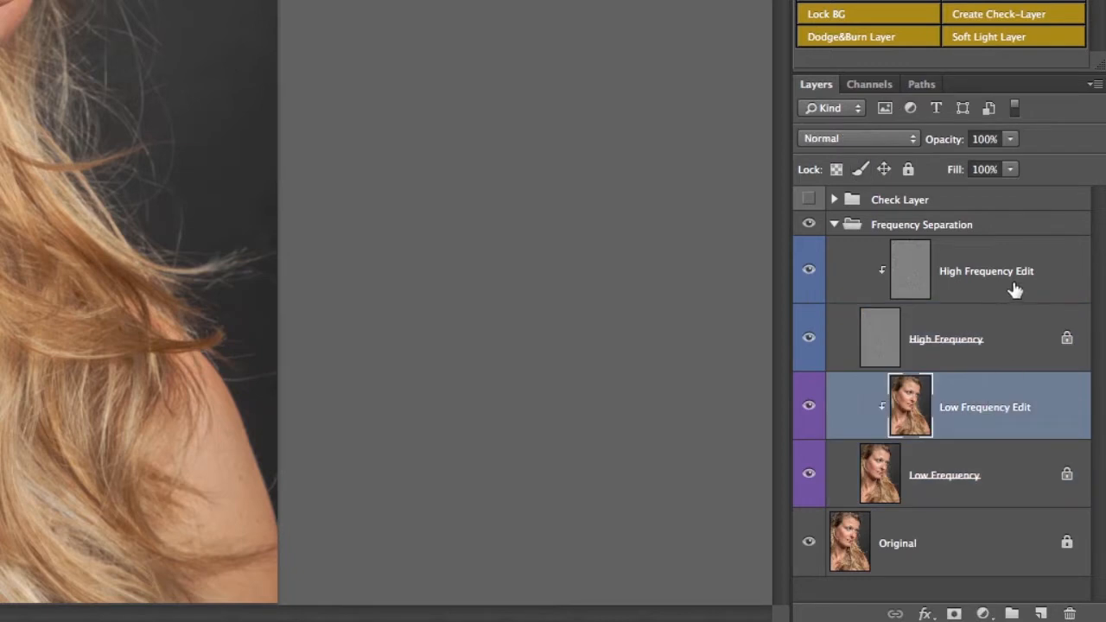
left_click(1015, 290, "ctrl")
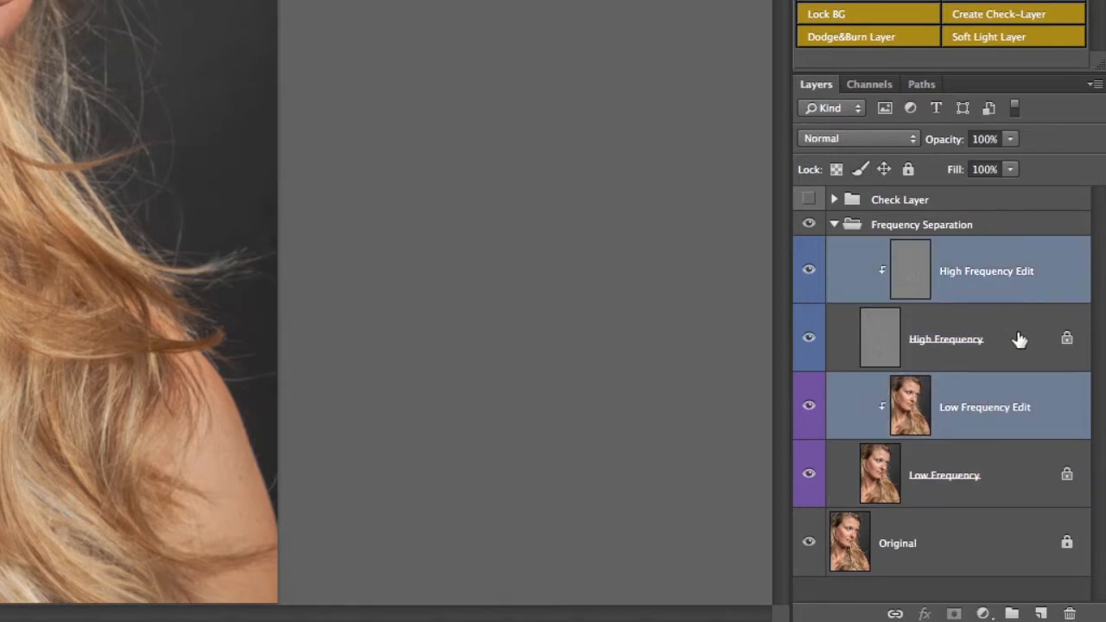
left_click(921, 329)
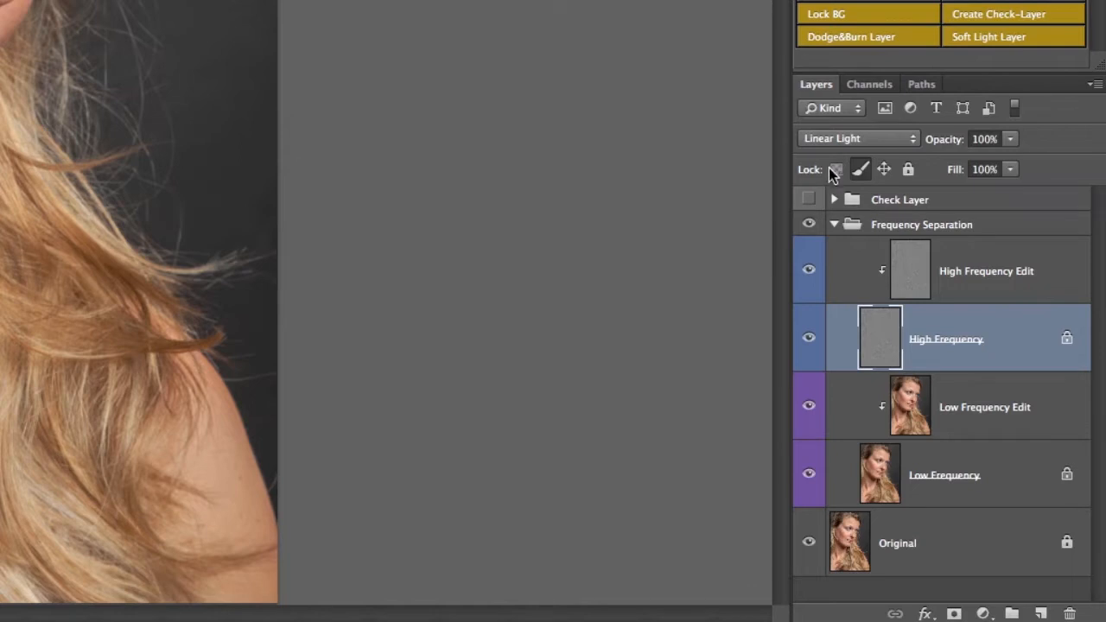
left_click(989, 454)
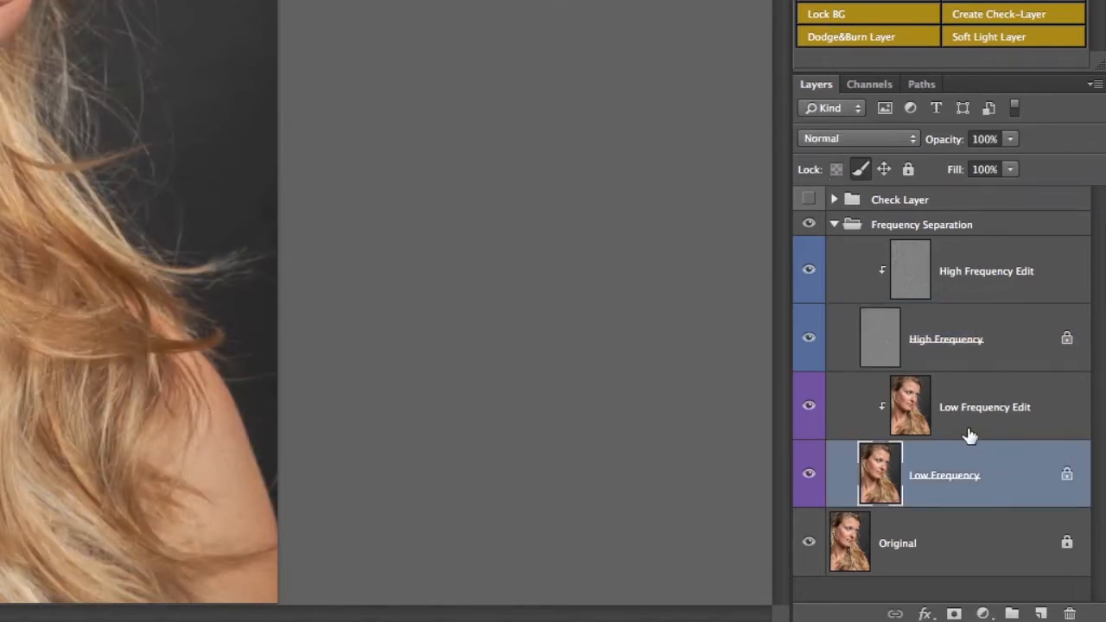
- Make Low Frequency Edit the active layer and show the Check Layer group over the face
left_click(975, 437)
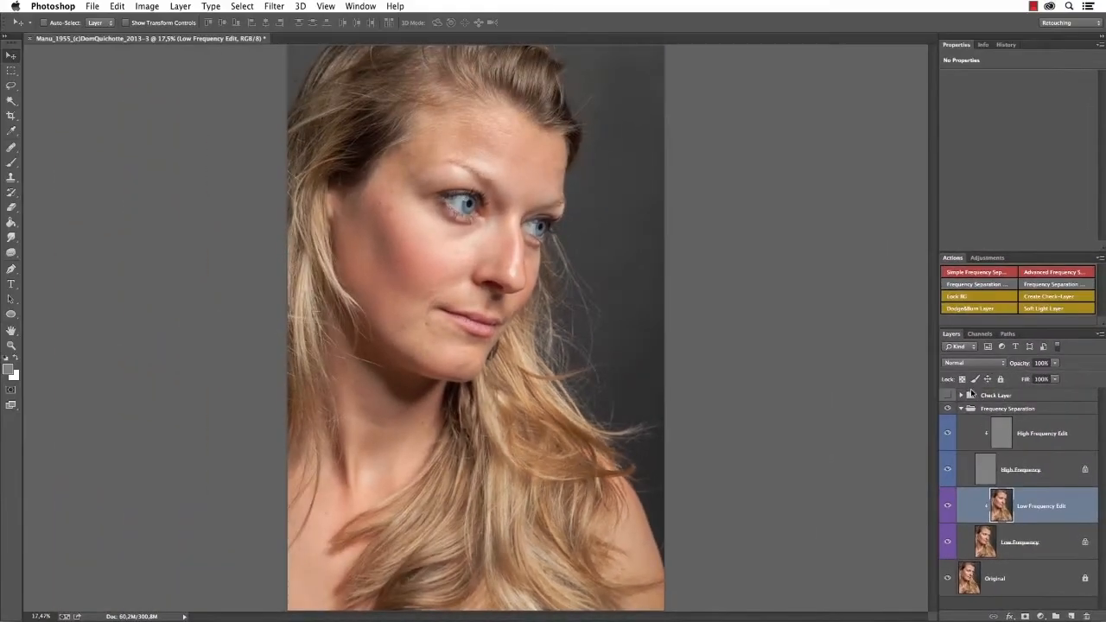
left_click(949, 396)
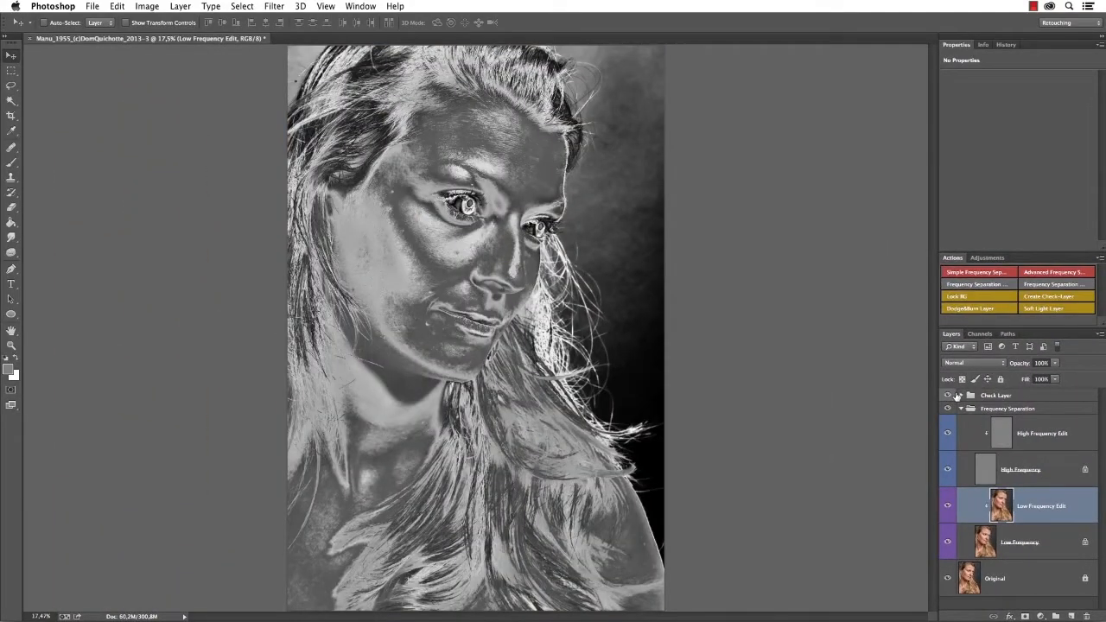
scroll(401, 239, "up", 5)
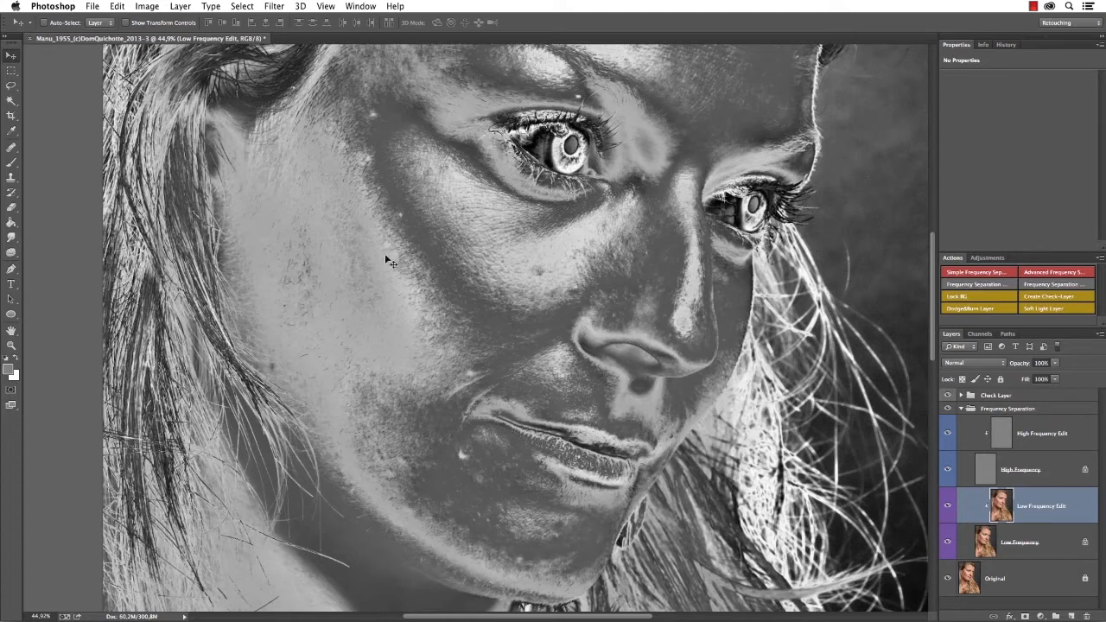
- Lasso a long diagonal strip along the cheek's light-dark transition, from the temple to the corner of the mouth
key("l")
mouse_move(402, 197)
left_mouse_down()
mouse_move(364, 147)
mouse_move(312, 111)
mouse_move(324, 173)
mouse_move(419, 351)
left_mouse_up()
left_click_drag(510, 344, 484, 399)
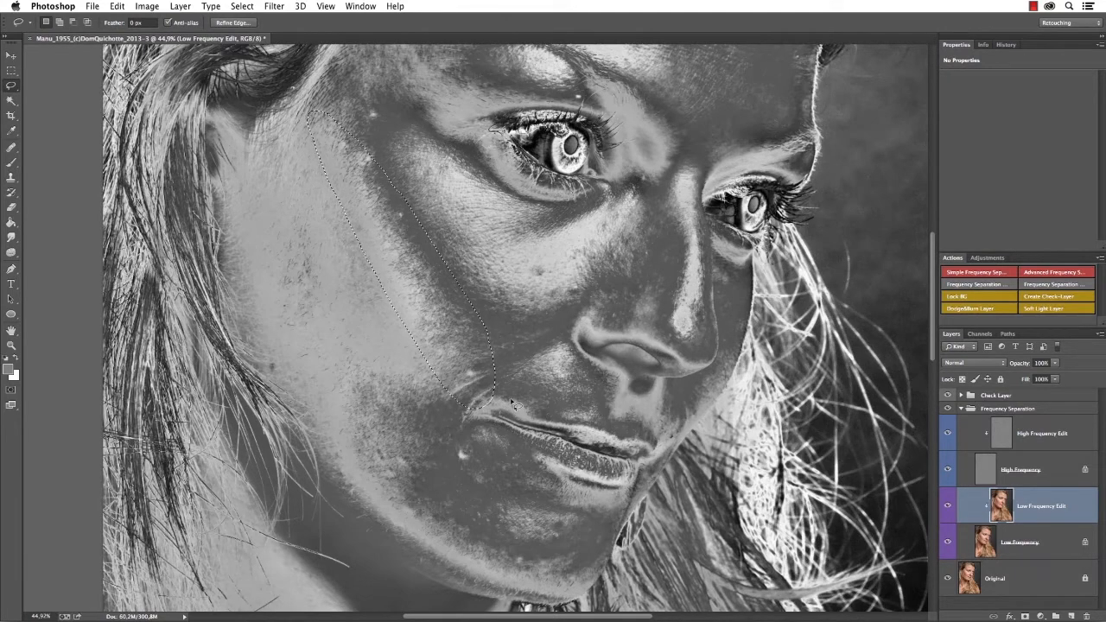
- Soften the edges of the cheek selection in Quick Mask mode with a 10,1 pixel Gaussian Blur
key("q")
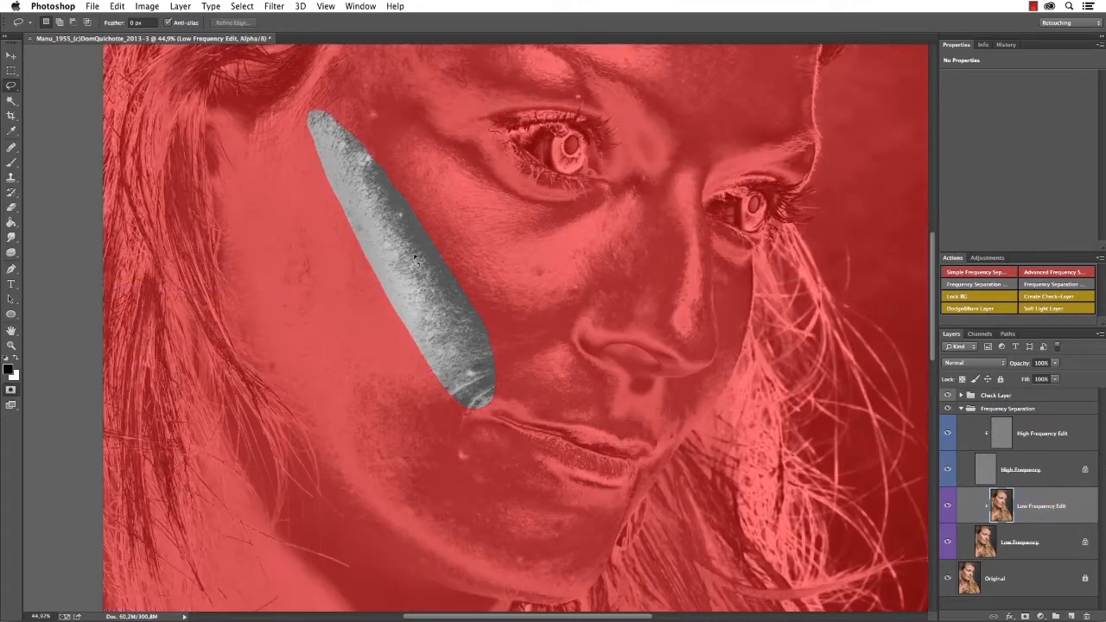
left_click(273, 6)
mouse_move(336, 154)
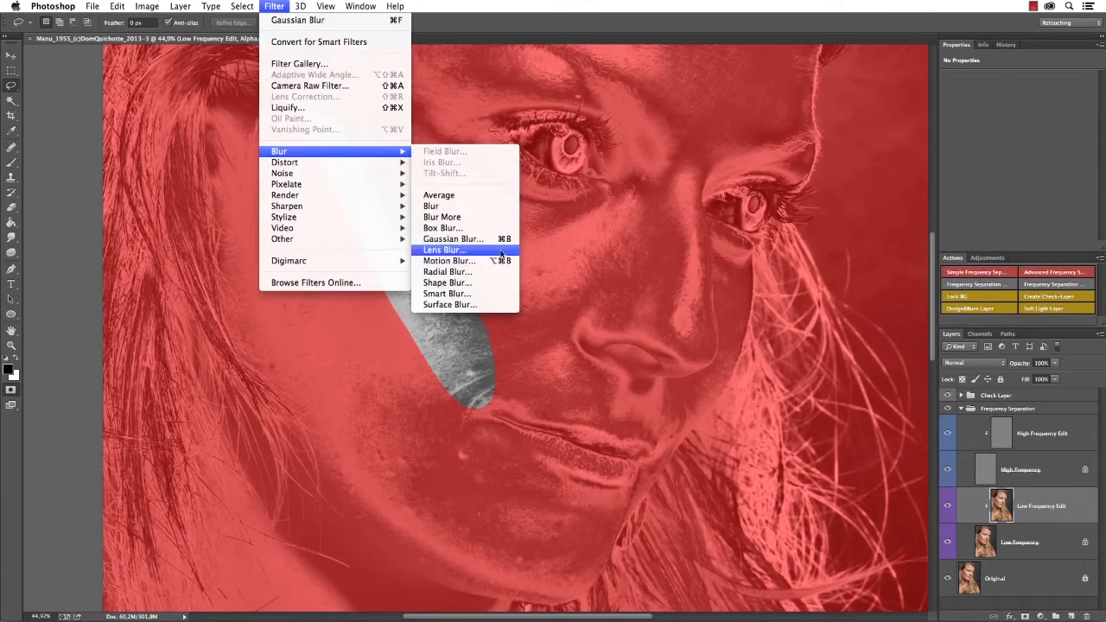
left_click(505, 239)
left_click_drag(698, 327, 699, 328)
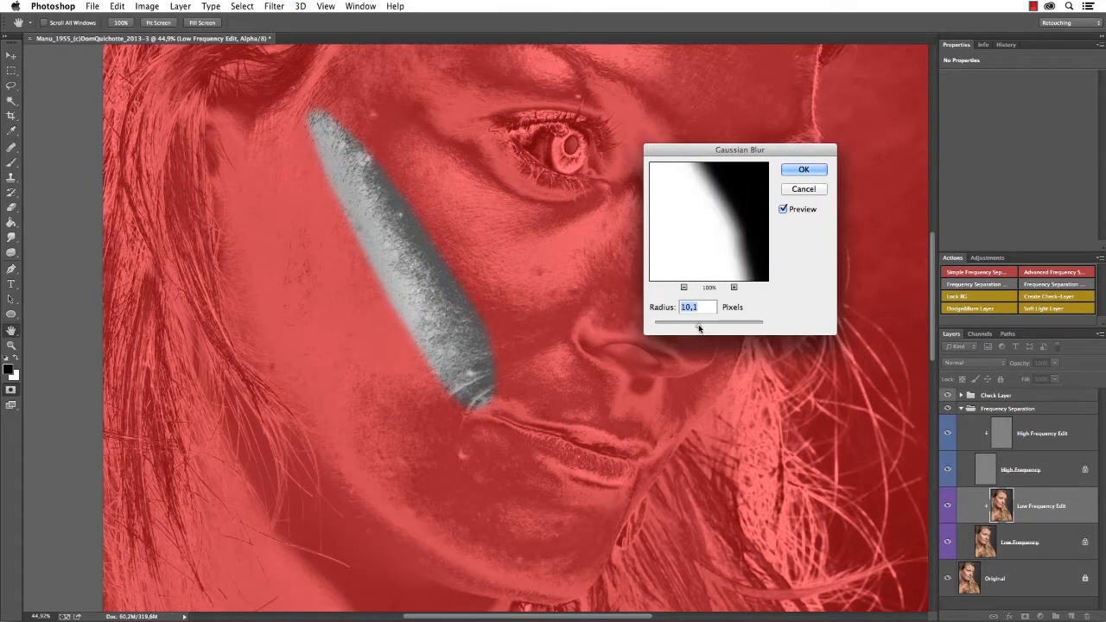
left_click(803, 171)
key("l")
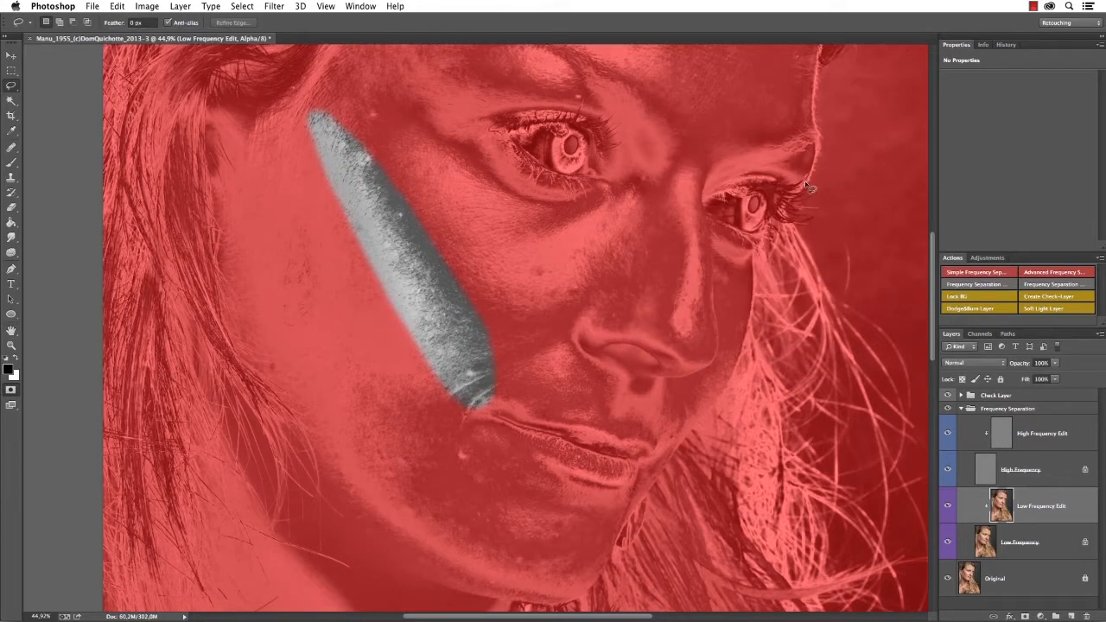
key("q")
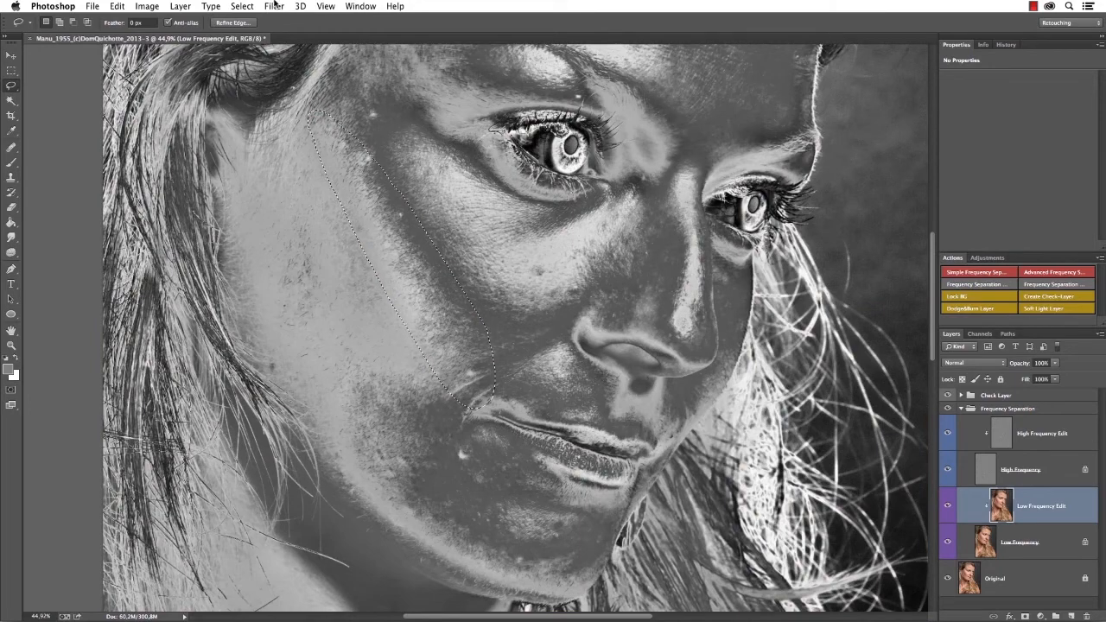
- Apply a Motion Blur at an angle of 57° and a distance of 119 pixels to the cheek strip, hiding the selection outline
left_click(274, 6)
mouse_move(361, 156)
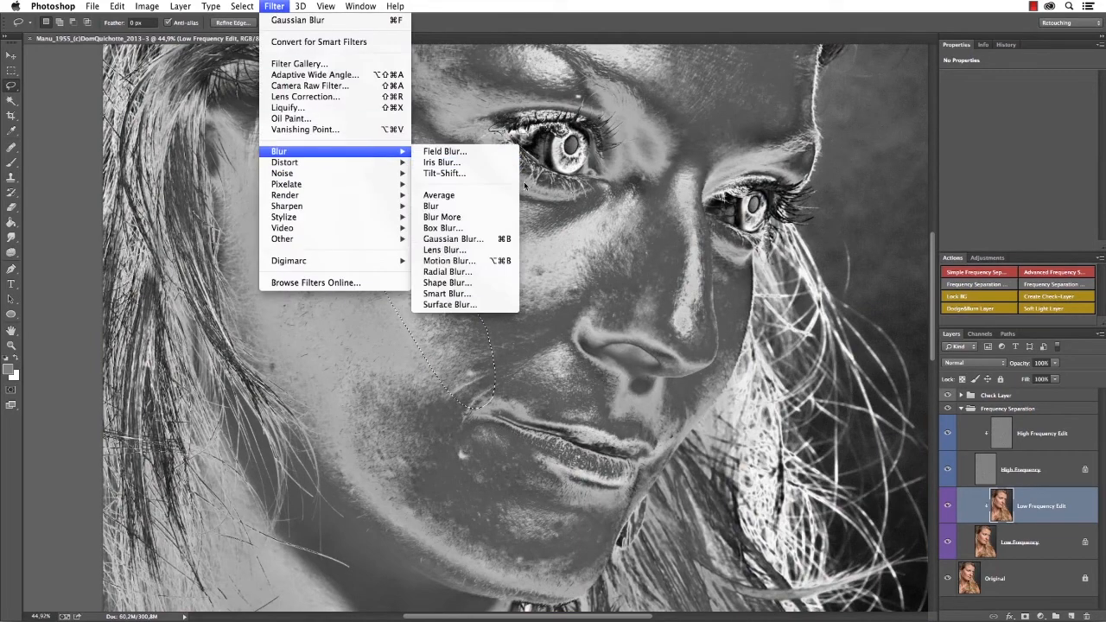
left_click(501, 260)
left_click_drag(381, 103, 655, 92)
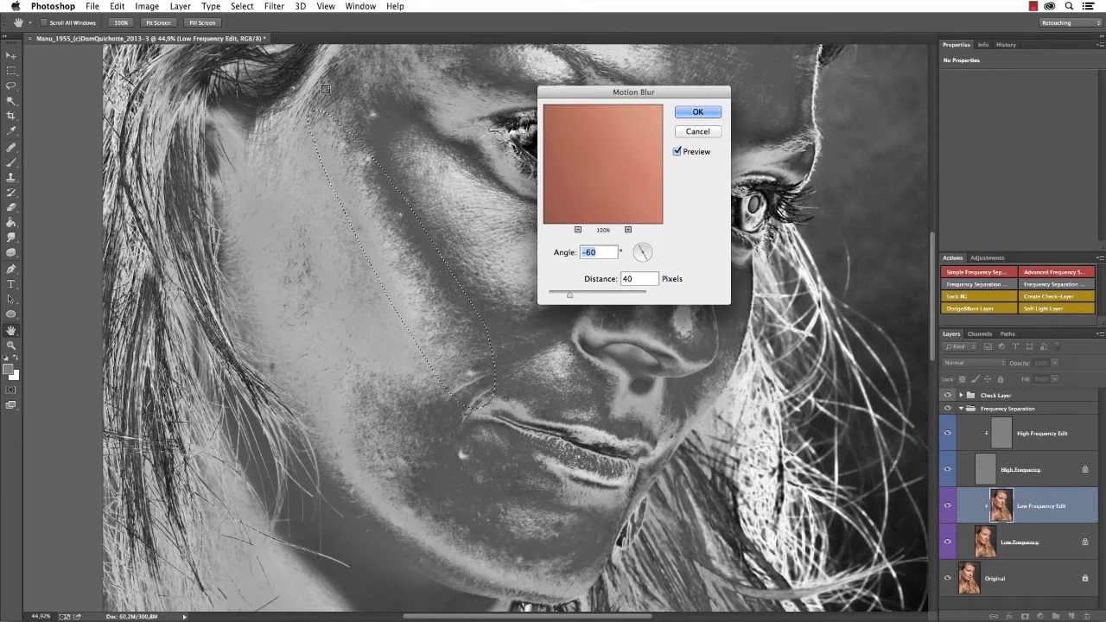
left_click_drag(651, 262, 635, 264)
key("super+h")
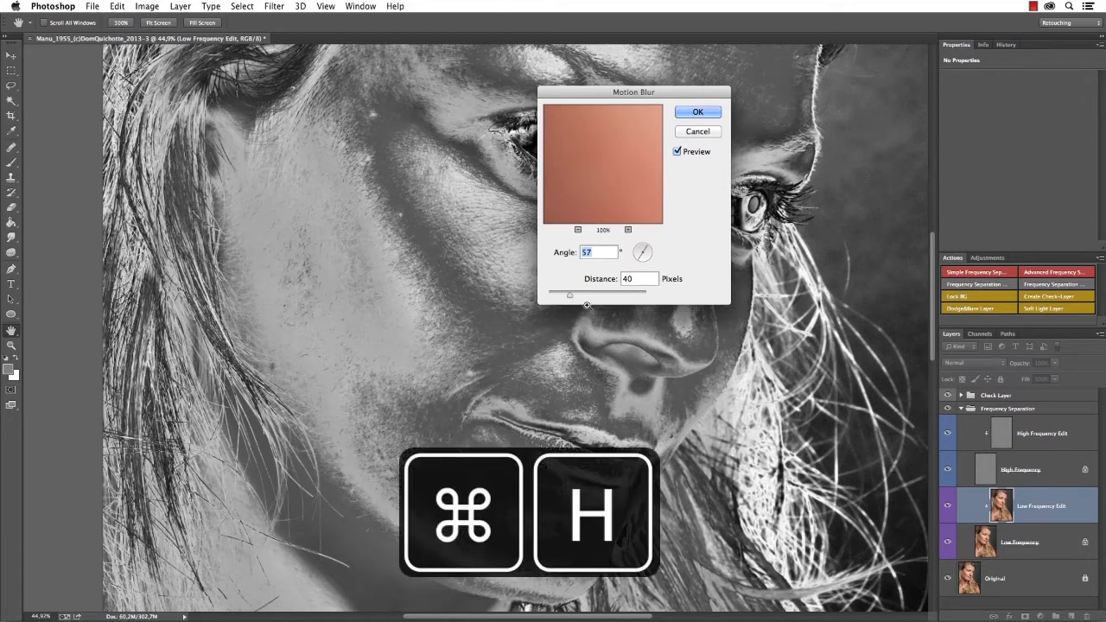
mouse_move(570, 295)
left_mouse_down()
mouse_move(608, 296)
mouse_move(584, 298)
left_mouse_up()
left_click(677, 153)
left_click(678, 152)
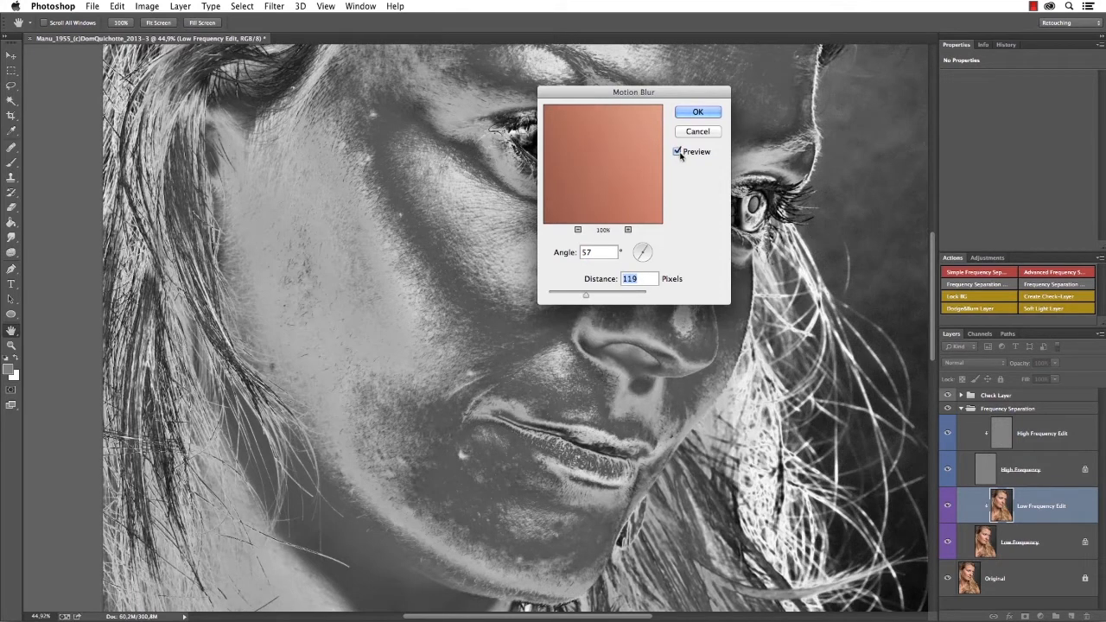
left_click(689, 113)
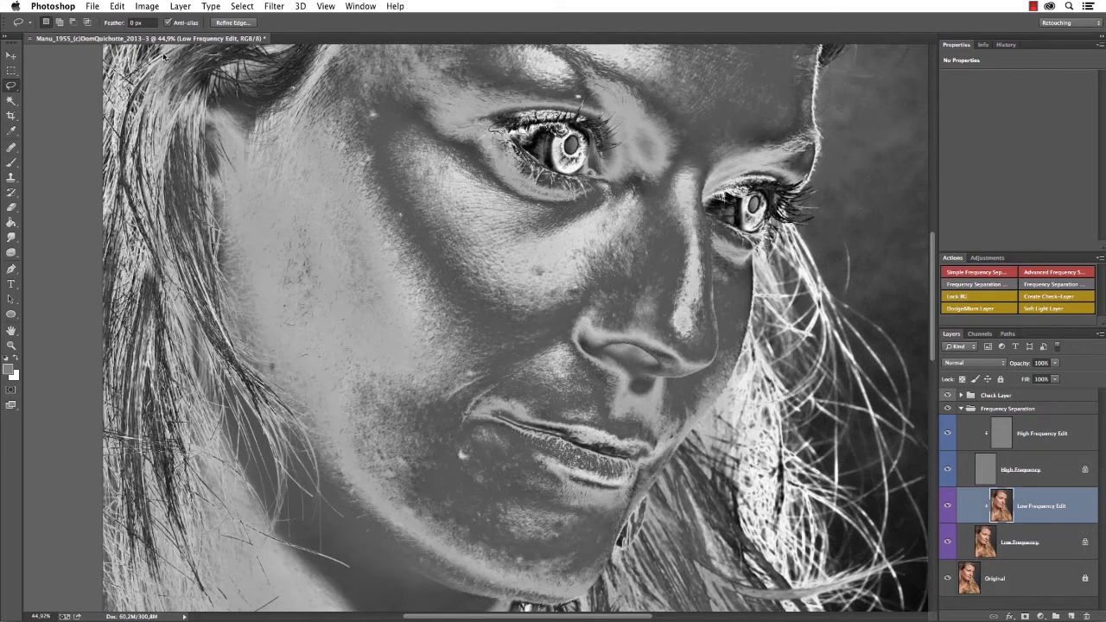
- Set the Lasso feather to 10 px and select the skin beneath the eye, beside the nose
left_click(138, 23)
type("10")
key("Return")
left_click_drag(606, 199, 595, 214)
- Apply a Motion Blur at an angle of -58° and a distance of 187 pixels, with the selection outline hidden
key("super+alt+f")
left_click_drag(648, 87, 776, 74)
key("super+h")
left_click_drag(773, 250, 779, 256)
left_click_drag(715, 281, 724, 284)
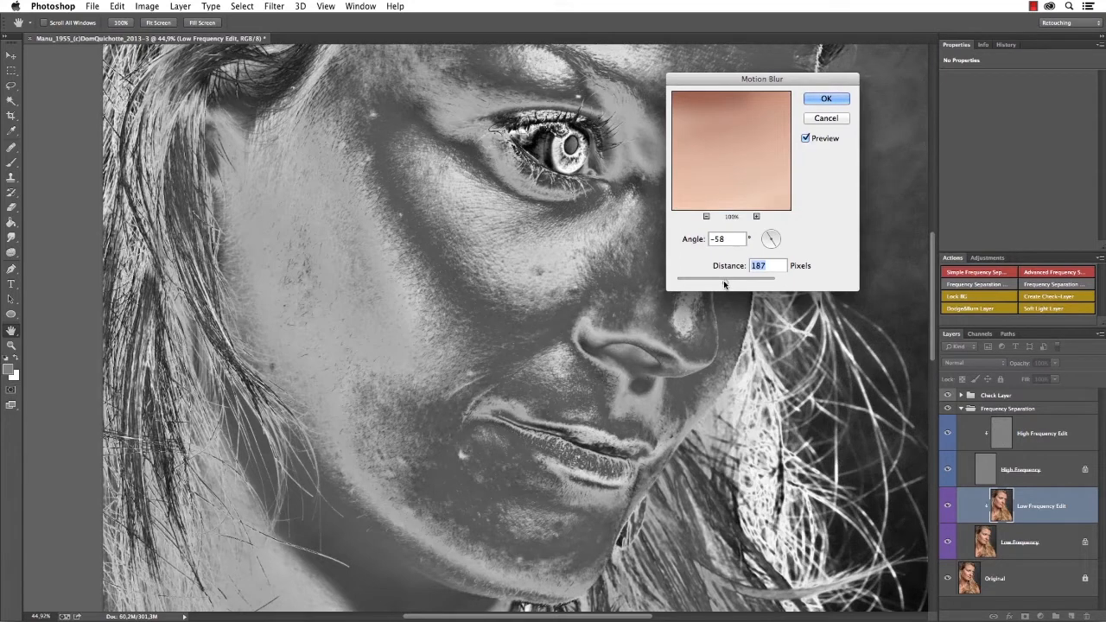
left_click(826, 98)
- Lasso the upper cheek highlight below the eye, apply a Motion Blur at -58° and 101 pixels, and deselect
key("l")
mouse_move(484, 227)
left_mouse_down()
mouse_move(618, 247)
mouse_move(486, 228)
left_mouse_up()
key("super+alt+f")
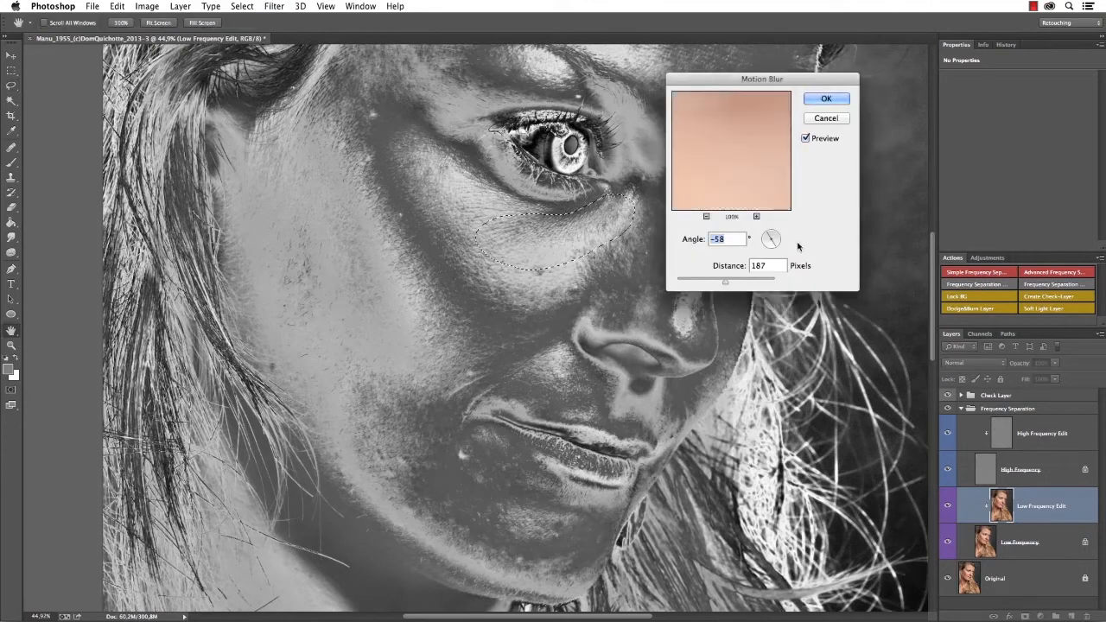
left_click_drag(717, 279, 704, 279)
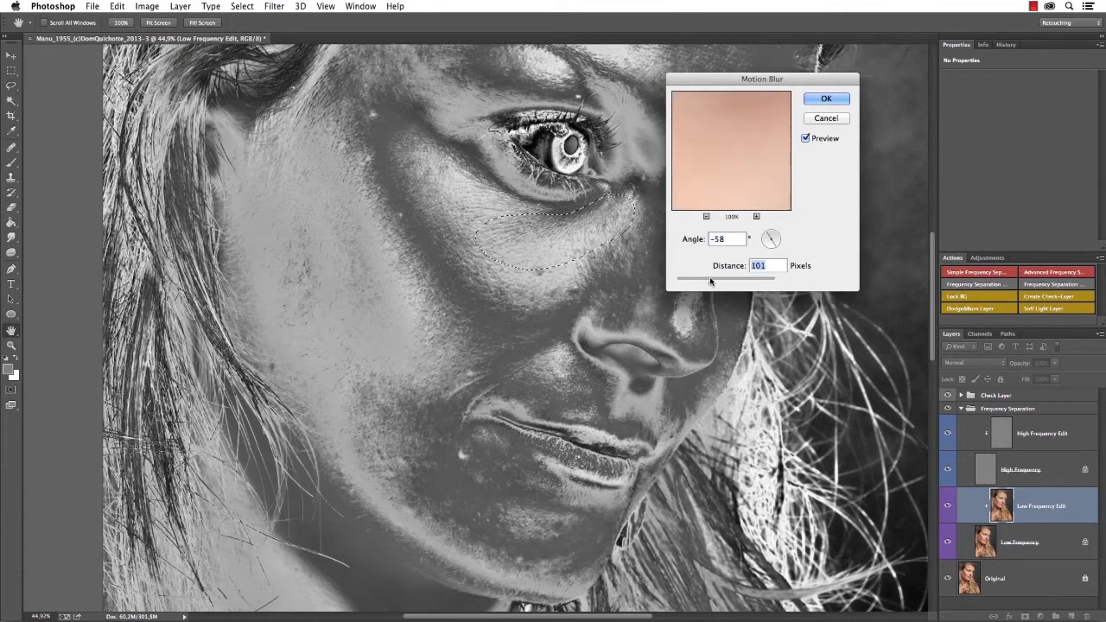
key("Return")
key("super+d")
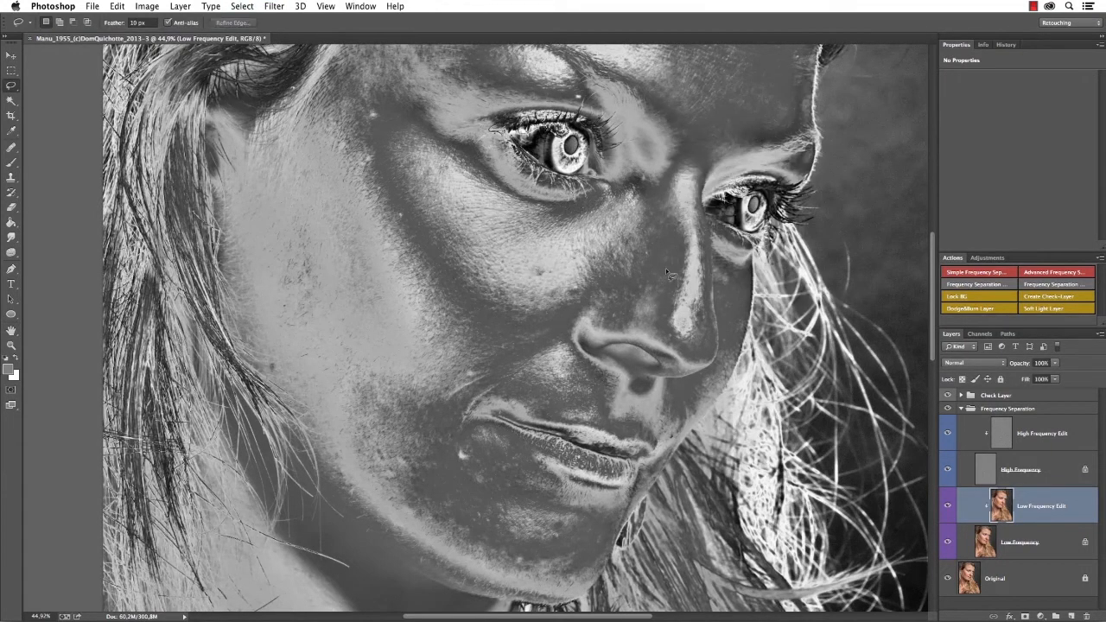
left_click(274, 6)
mouse_move(345, 157)
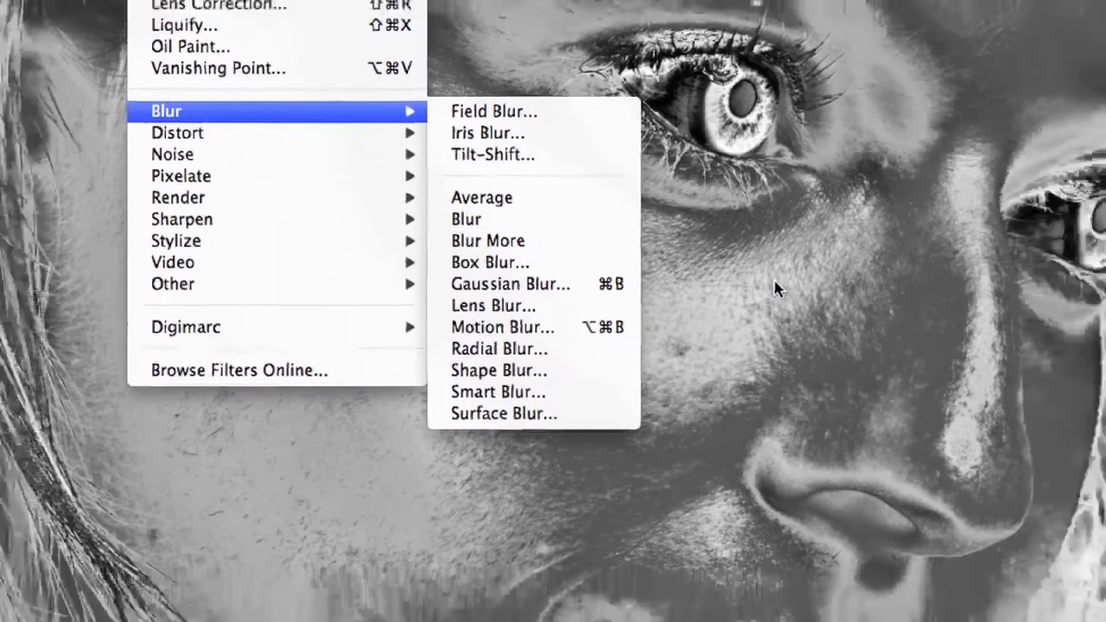
left_click(840, 287)
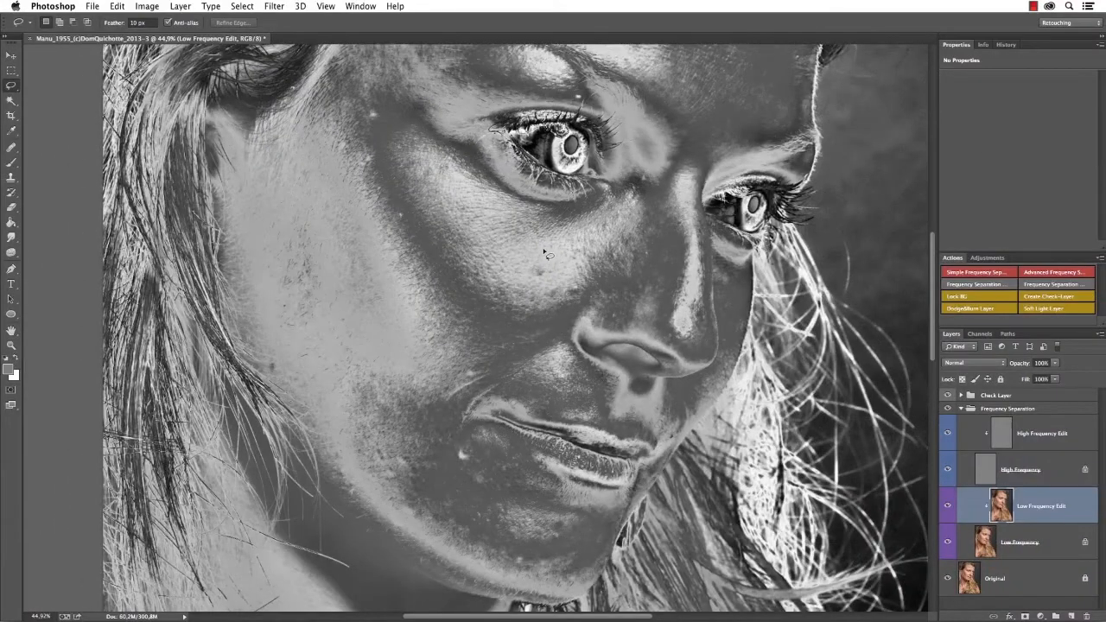
- Lasso an area of the lower cheek and smooth it with a Gaussian Blur
mouse_move(372, 346)
left_mouse_down()
mouse_move(381, 429)
mouse_move(413, 352)
left_mouse_up()
key("super+alt+f")
mouse_move(699, 325)
left_mouse_down()
mouse_move(719, 324)
mouse_move(706, 327)
left_mouse_up()
left_click(804, 172)
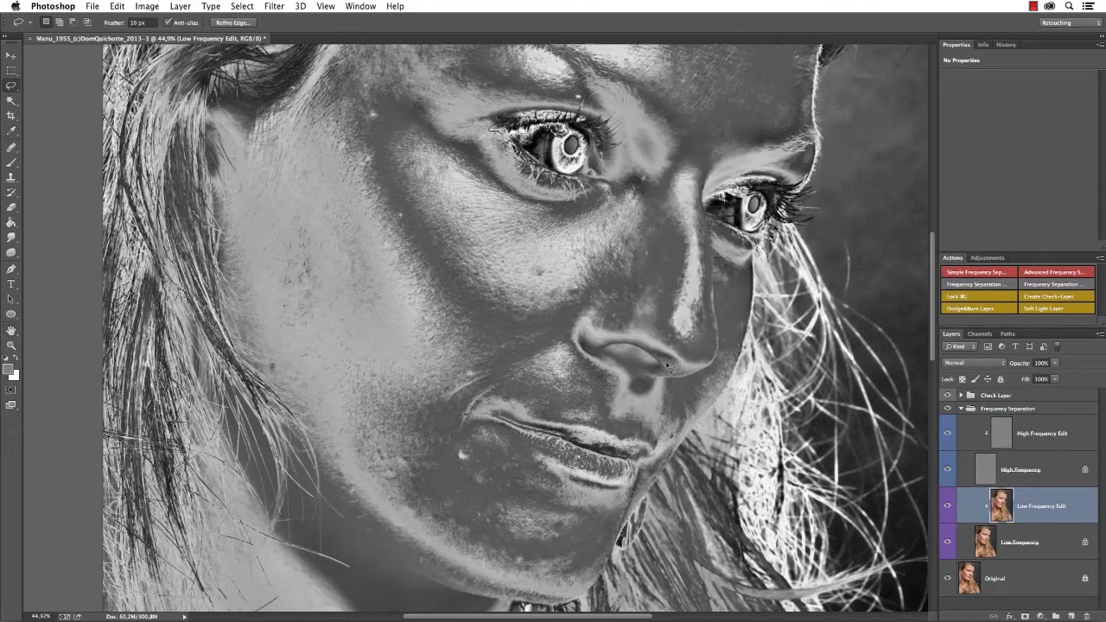
- Clear the old selection, lasso an area of the chin, smooth it with the Gaussian Blur again, and deselect
key("super+d")
left_click_drag(590, 532, 593, 524)
key("super+alt+f")
left_click_drag(710, 327, 700, 325)
left_click(797, 169)
key("super+d")
- Compare the blurred skin areas with the Low Frequency Edit layer hidden and shown
left_click(950, 501)
left_click(950, 501)
left_click(949, 502)
left_click(950, 502)
- Switch to the Mixer Brush tool and set Wet, Load and Mix to 30% and Flow to 75%
left_click(11, 163)
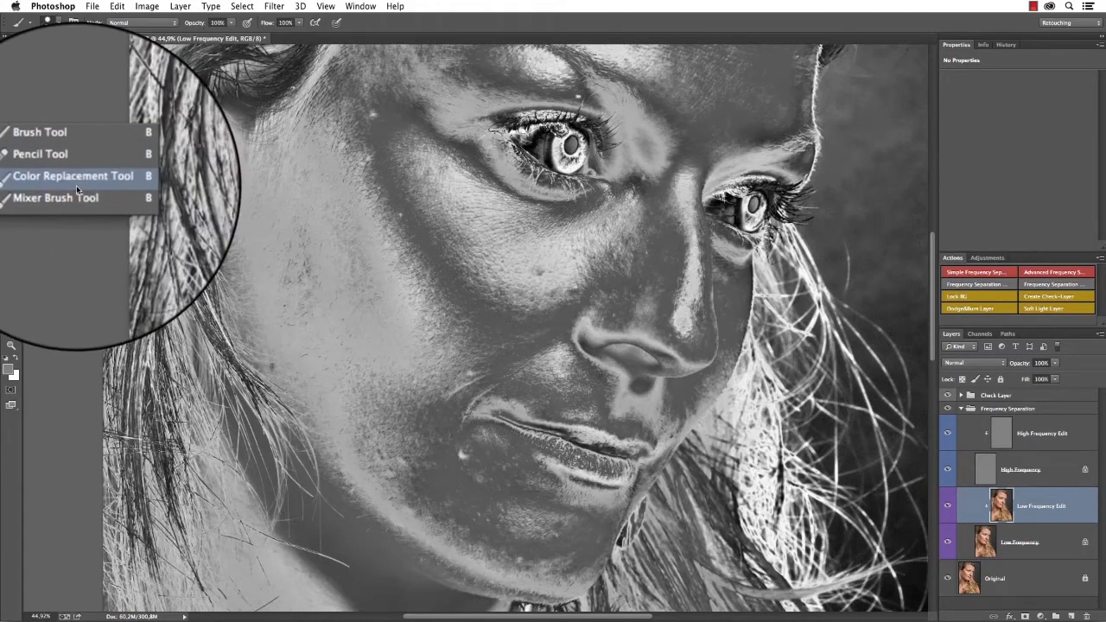
left_click(75, 193)
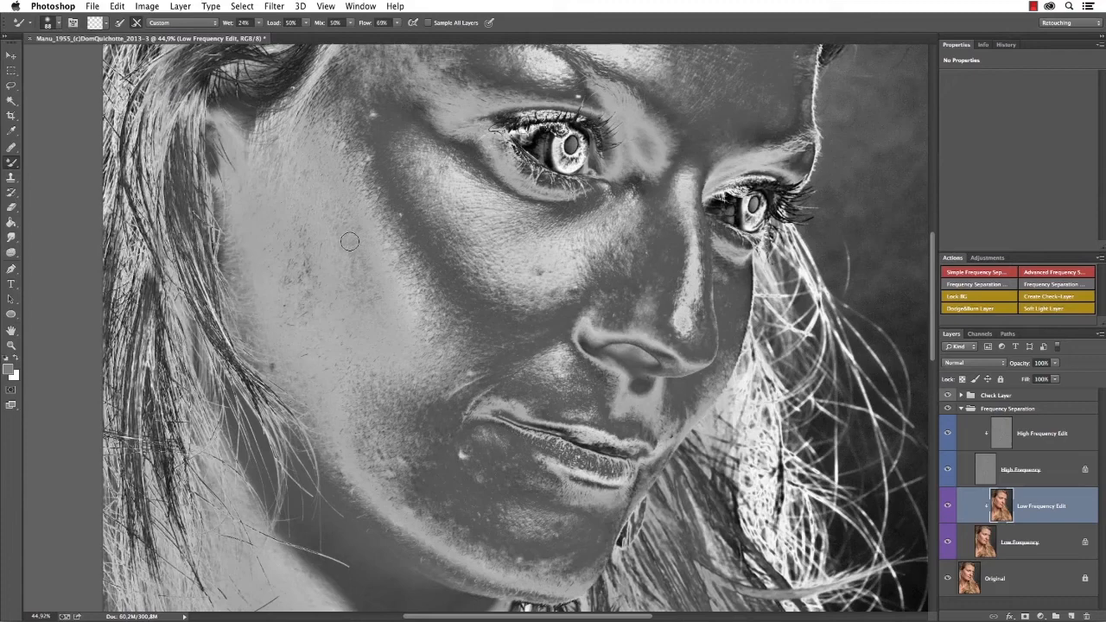
left_click_drag(540, 287, 579, 287)
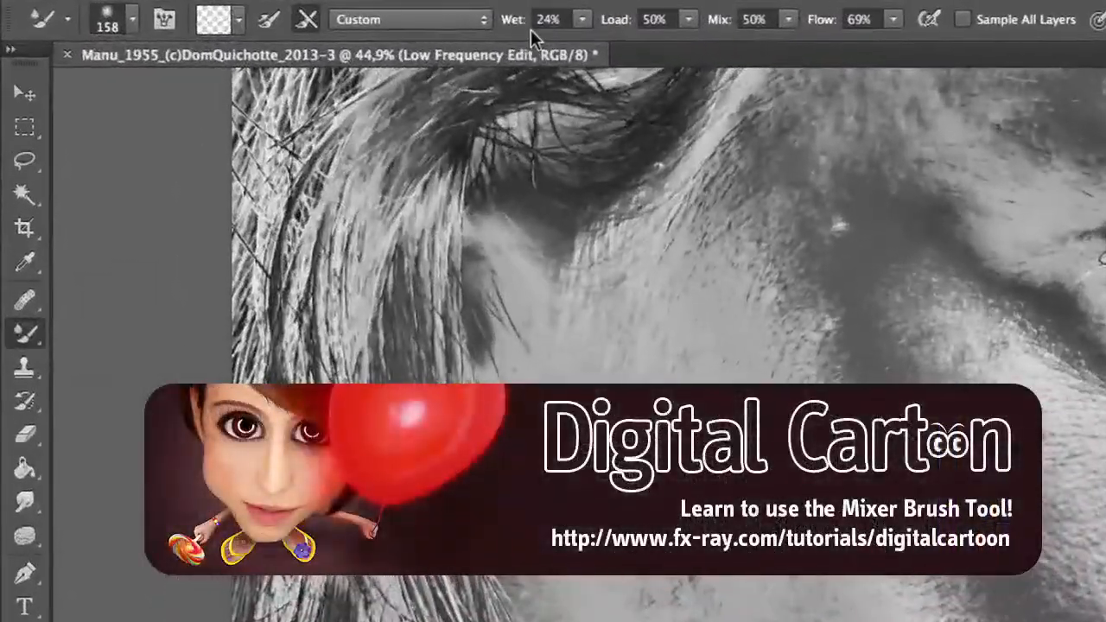
left_click(553, 19)
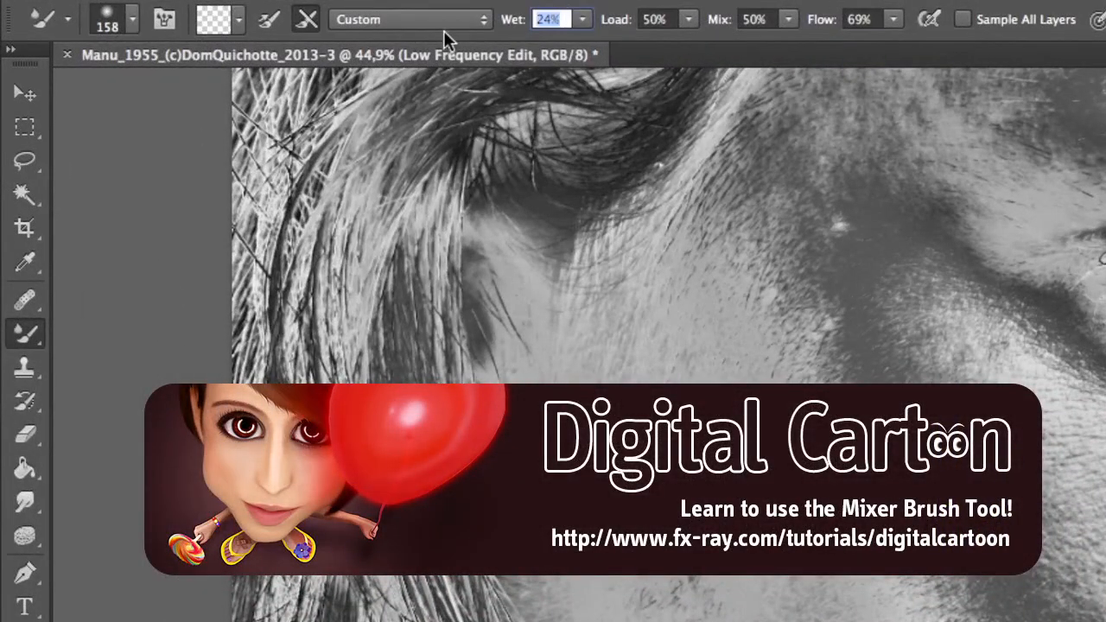
type("30")
key("Tab")
type("30")
key("Tab")
type("30")
key("Tab")
type("75")
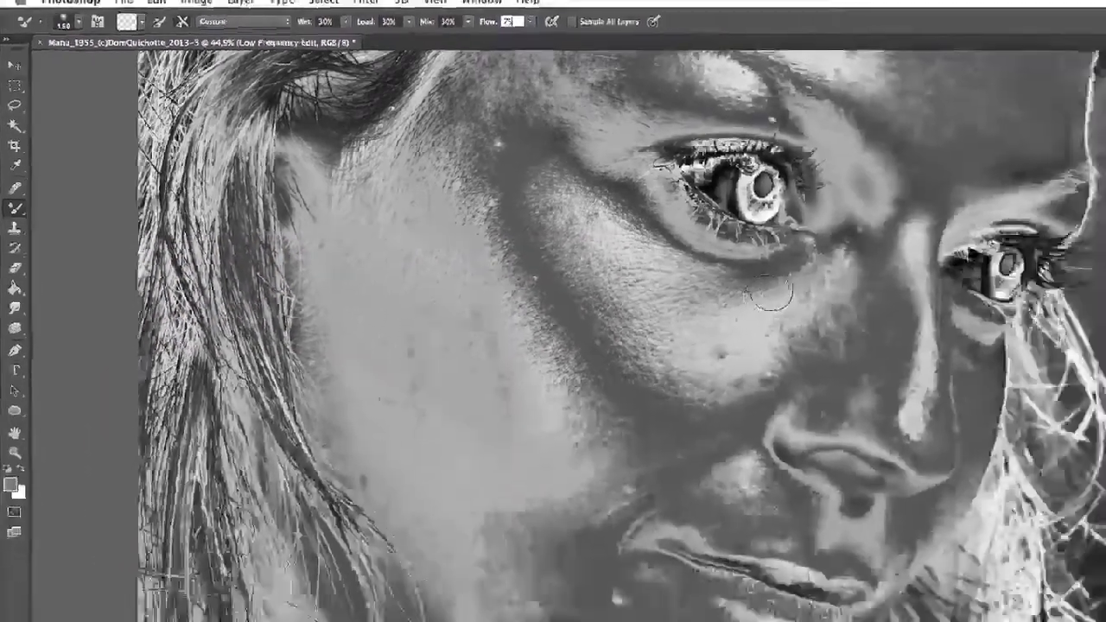
key("Return")
- Blend uneven tones on the cheek and beside the nose with the Mixer Brush, adapting the brush size to each area
mouse_move(603, 221)
left_mouse_down()
mouse_move(508, 231)
mouse_move(606, 201)
mouse_move(582, 230)
mouse_move(540, 223)
left_mouse_up()
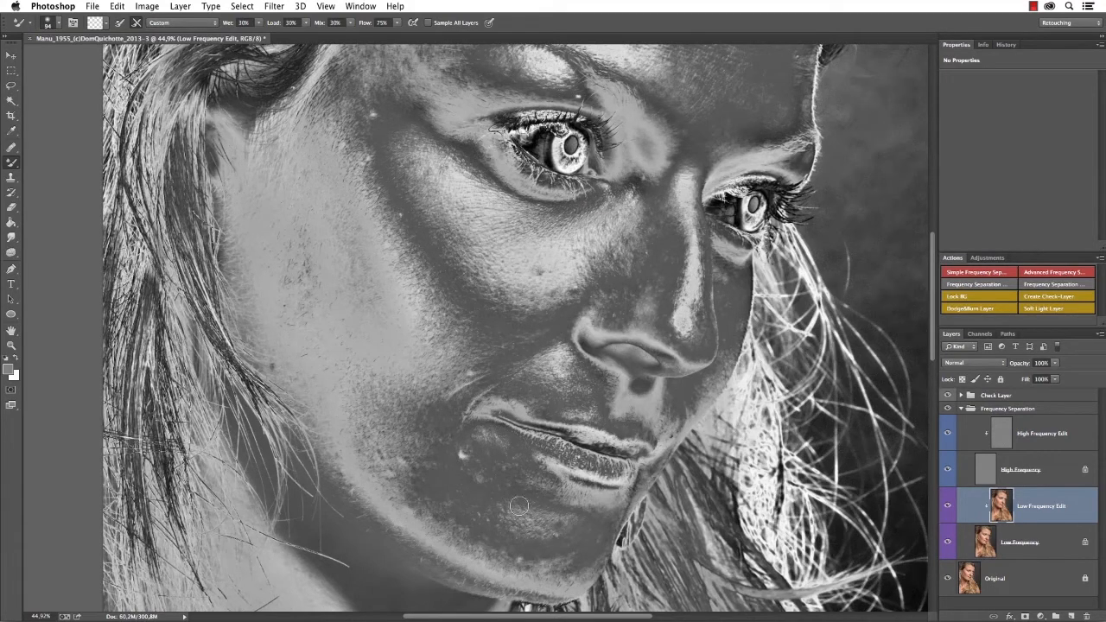
left_click(510, 286, "ctrl+alt")
left_click_drag(539, 251, 553, 250, "ctrl+alt")
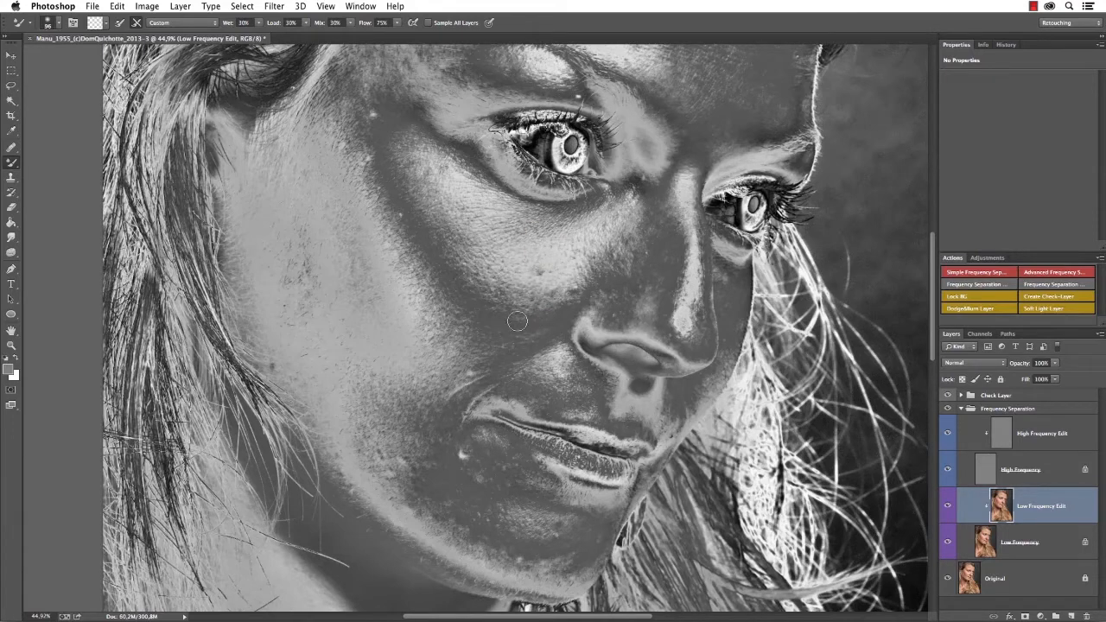
left_click_drag(559, 292, 571, 293, "ctrl+alt")
- Check the Mixer Brush blending by hiding and showing the Low Frequency Edit layer
left_click(949, 505)
left_click(948, 506)
left_click(949, 506)
left_click(949, 507)
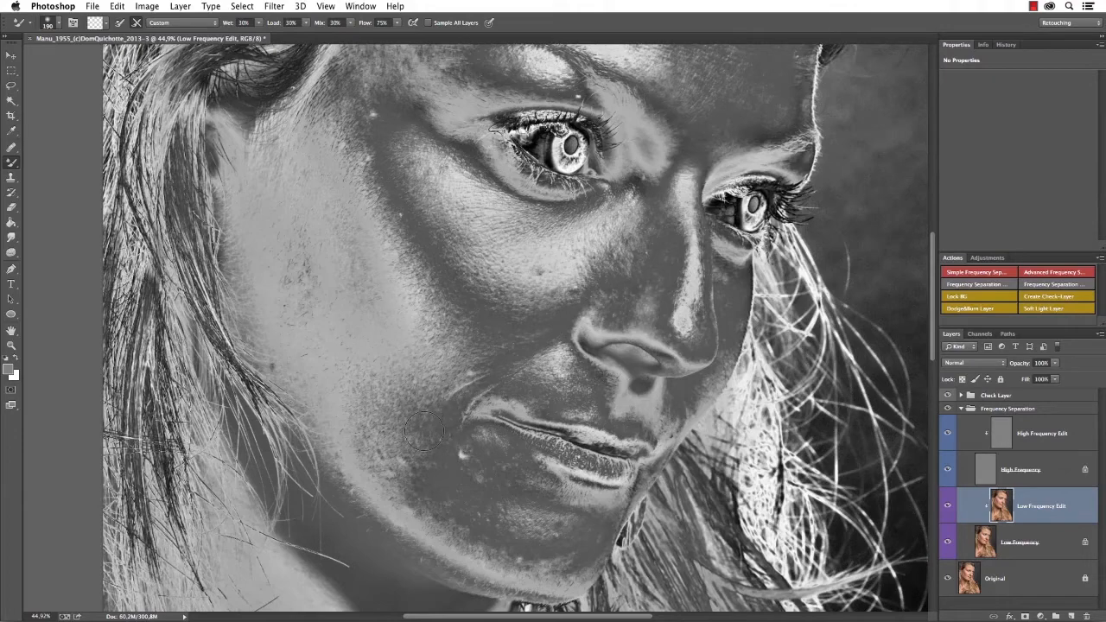
- Continue blending blotchy tones around the mouth, forehead and eyes with a resized Mixer Brush
left_click_drag(694, 143, 652, 380)
left_click_drag(424, 439, 413, 439)
left_click_drag(691, 94, 642, 272)
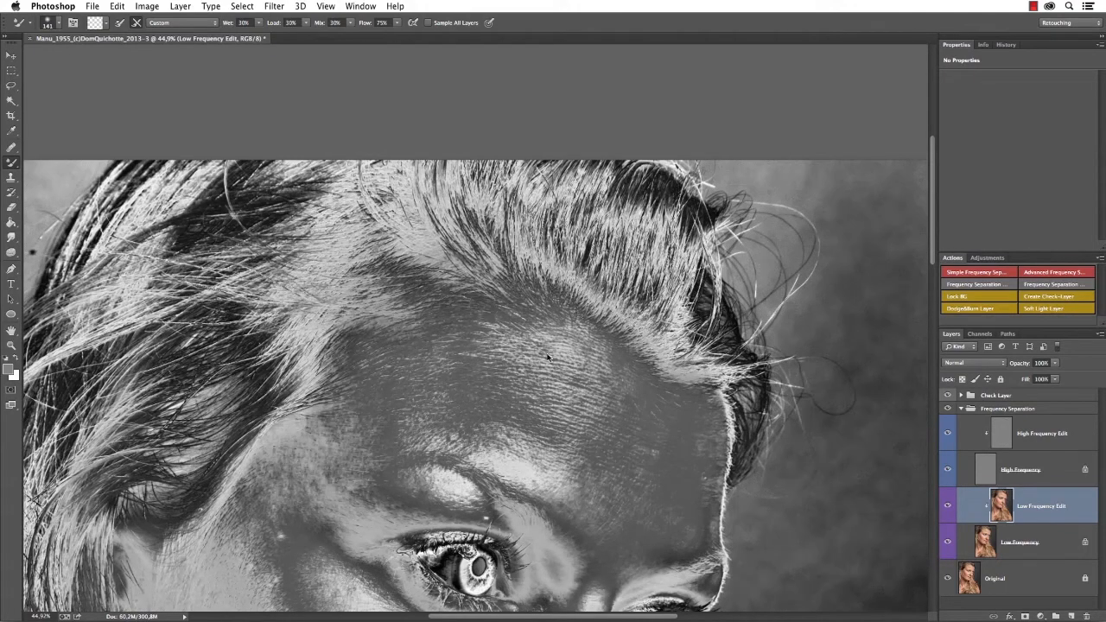
scroll(553, 400, "down", 5)
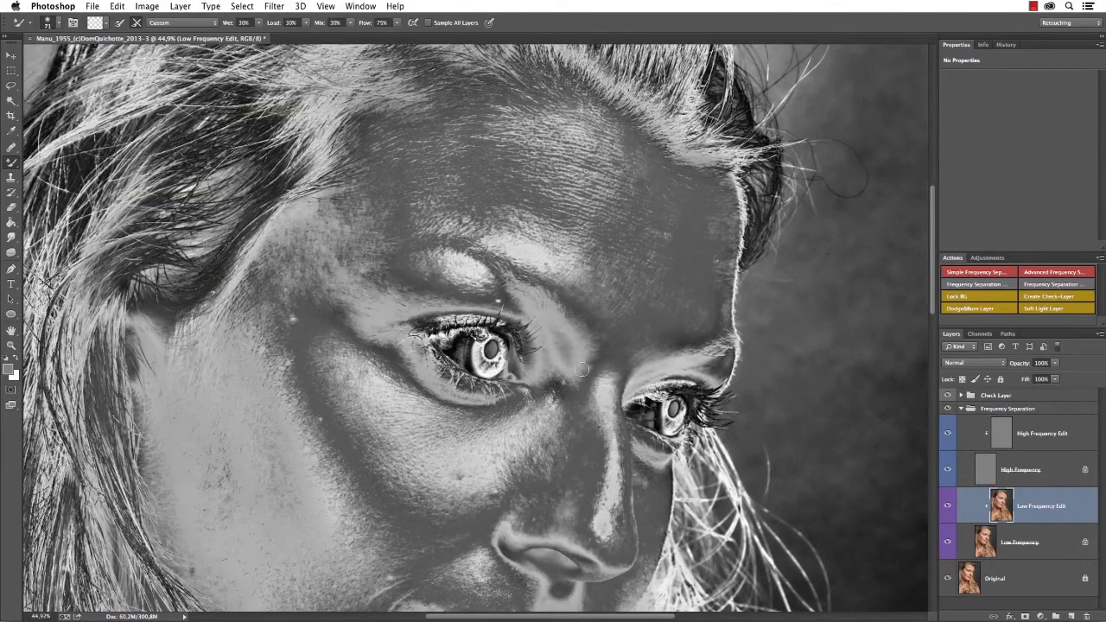
- Compare the Low Frequency Edit layer hidden and shown, both with the Check Layer group on and in full color
left_click(947, 505)
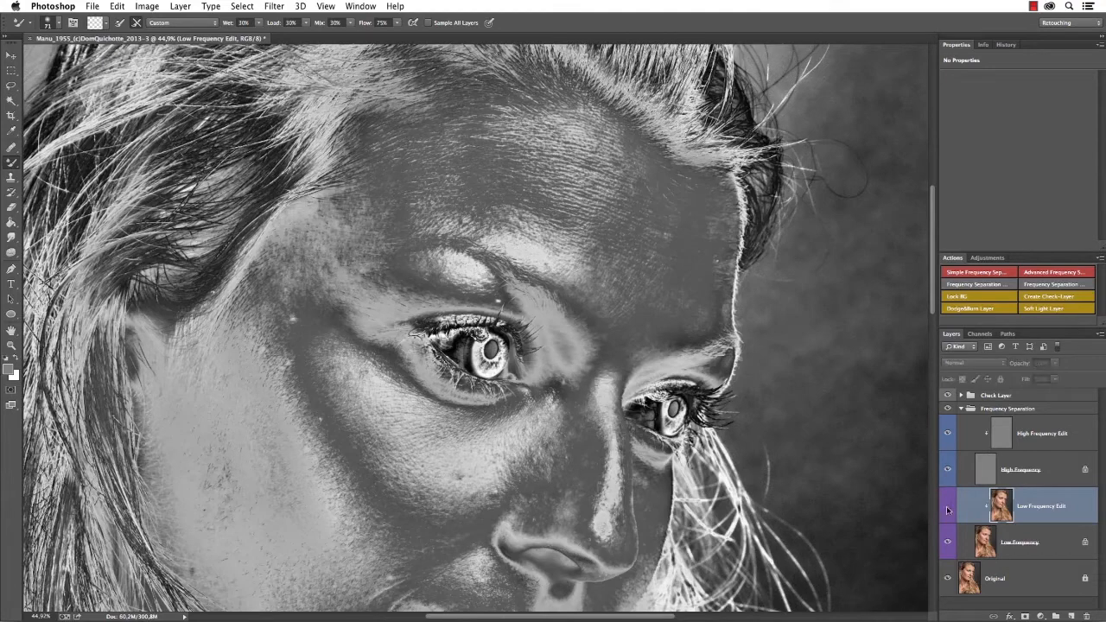
left_click(947, 505)
left_click(947, 395)
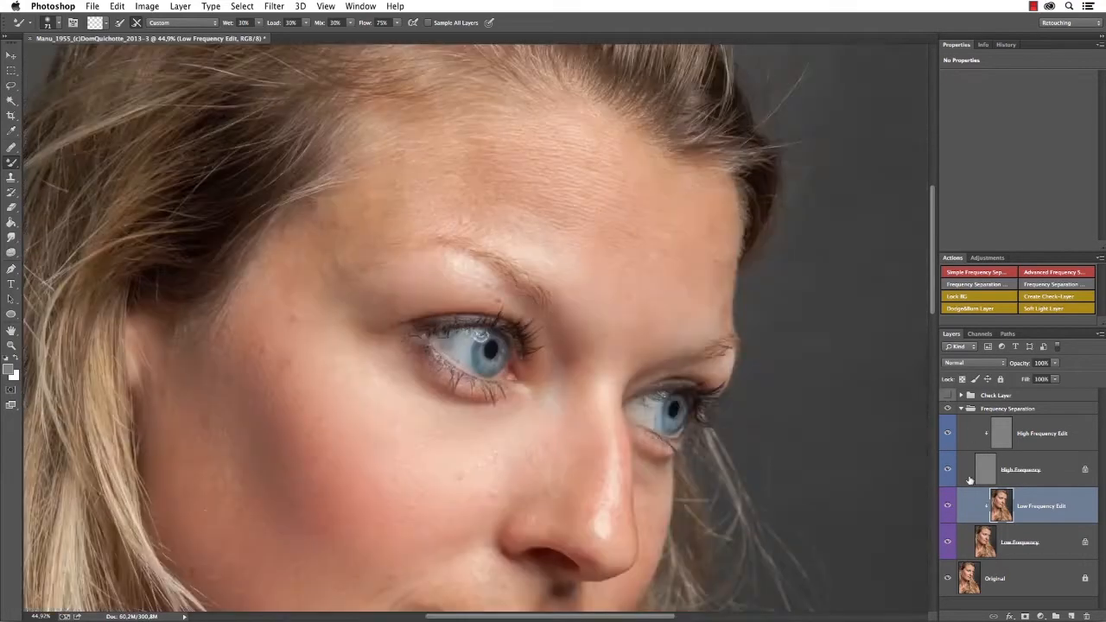
left_click(947, 511)
left_click(946, 511)
- Expand and show the Check Layer group, enable Skin Blemish, and hide its Solarize, Black/White and Invert adjustments
left_click_drag(583, 406, 590, 223)
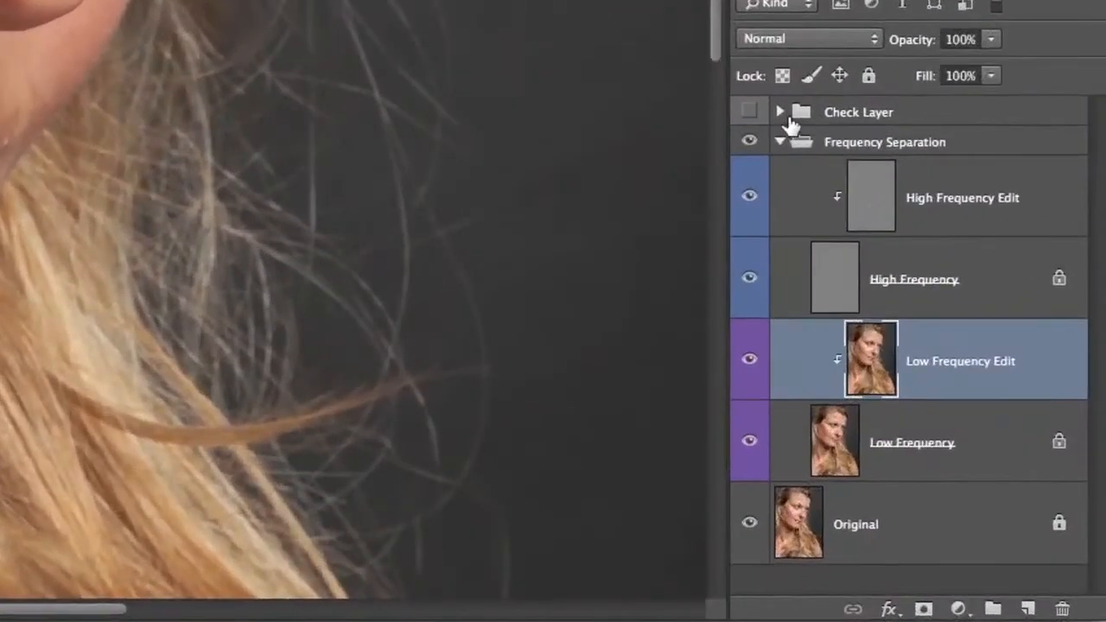
left_click(960, 395)
left_click(749, 112)
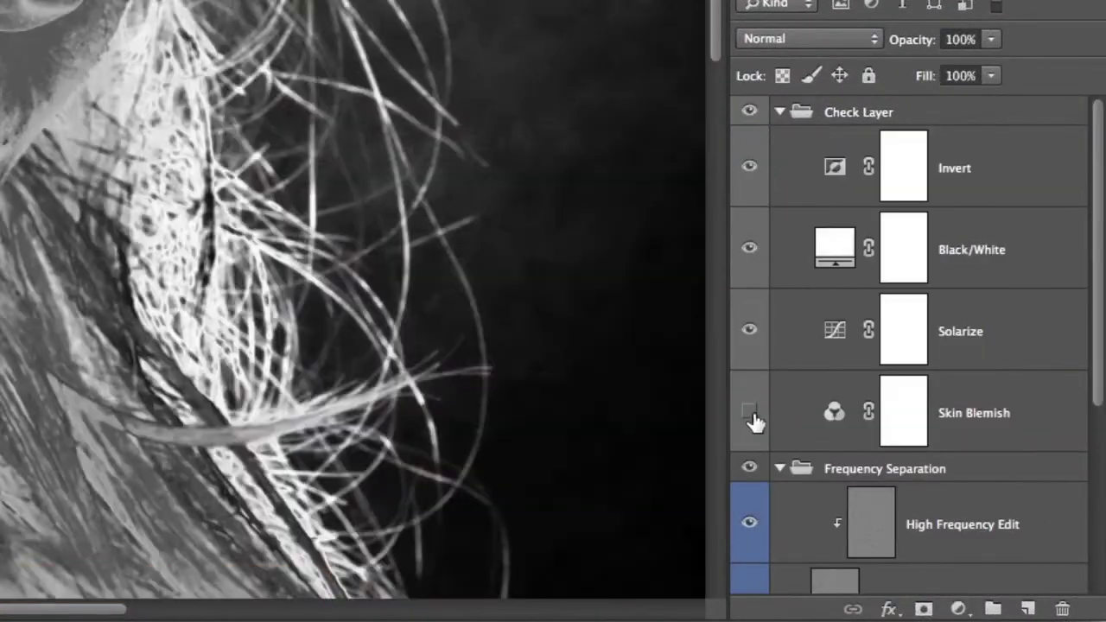
left_click_drag(751, 337, 749, 179)
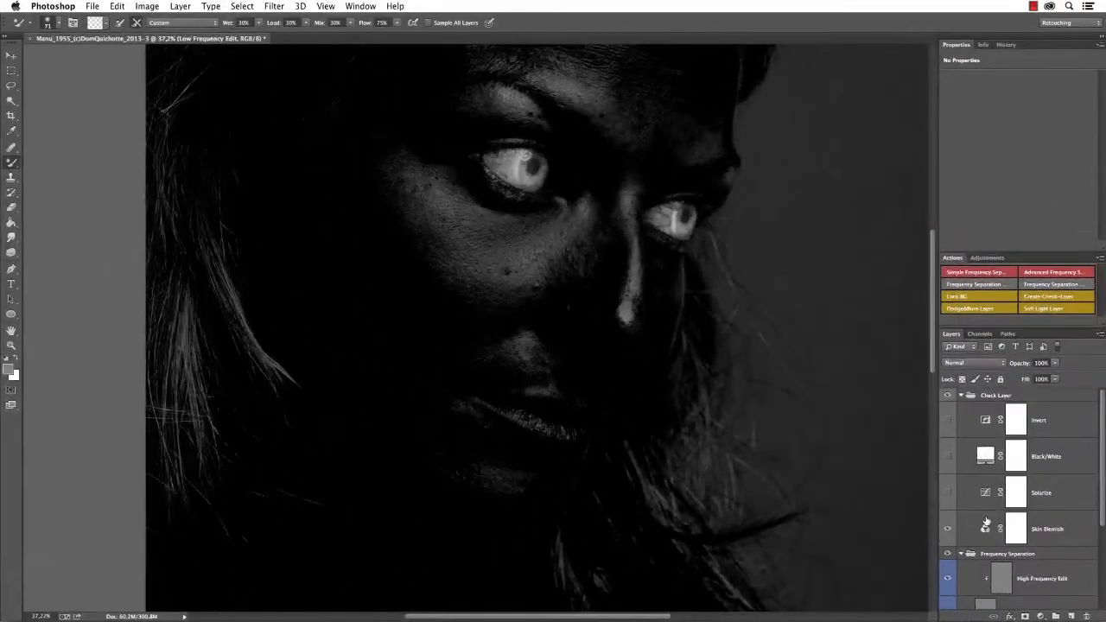
- Set the Red value of the Skin Blemish channel mixer to -100% and collapse the Check Layer group
left_click(972, 491)
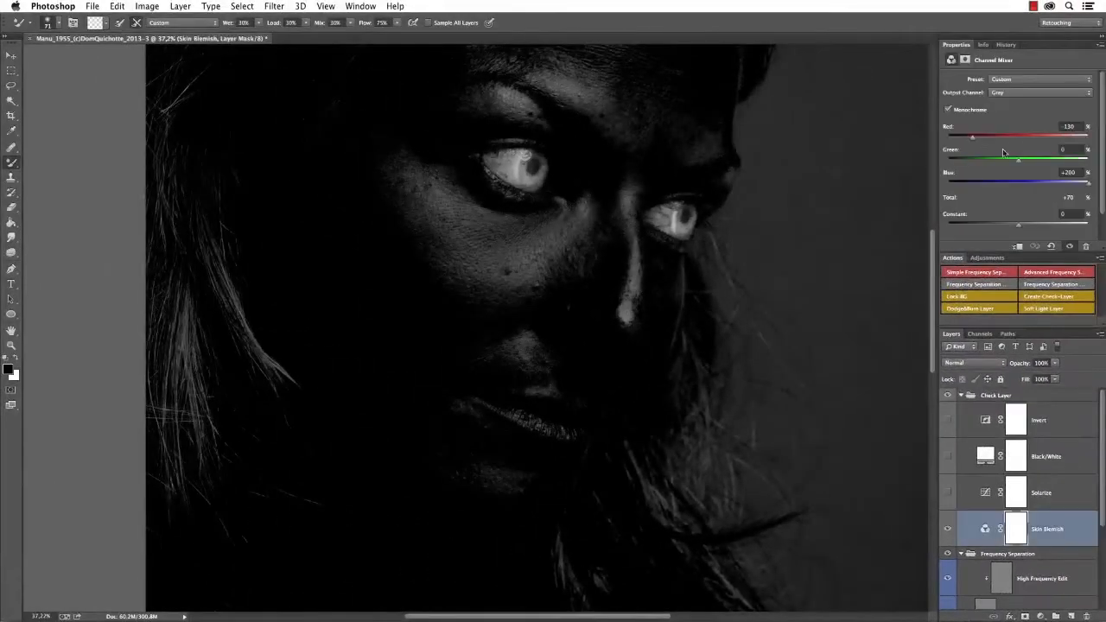
left_click_drag(988, 139, 982, 139)
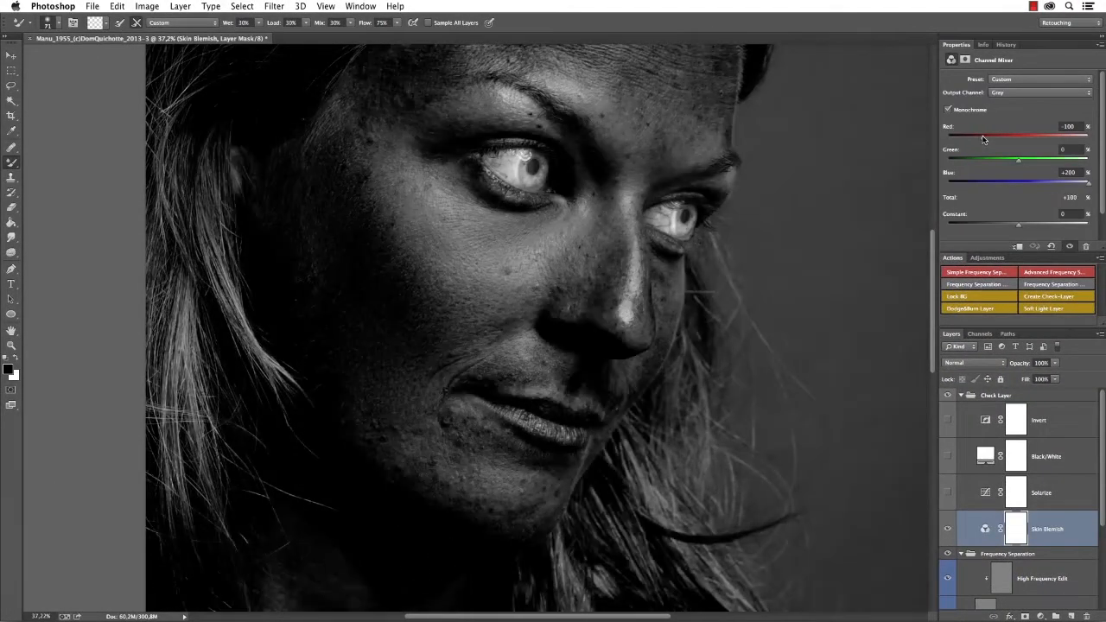
left_click(959, 394)
- On the High Frequency Edit layer, heal the dark blemish on the cheek beside the nose with the Healing Brush
left_click(1066, 429)
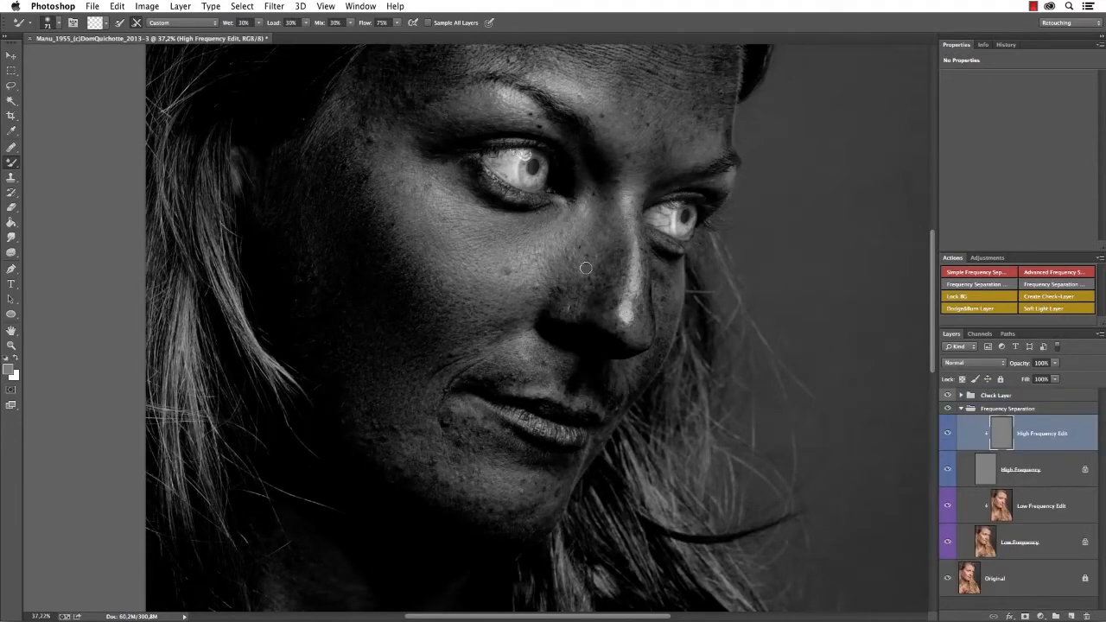
left_click(11, 146)
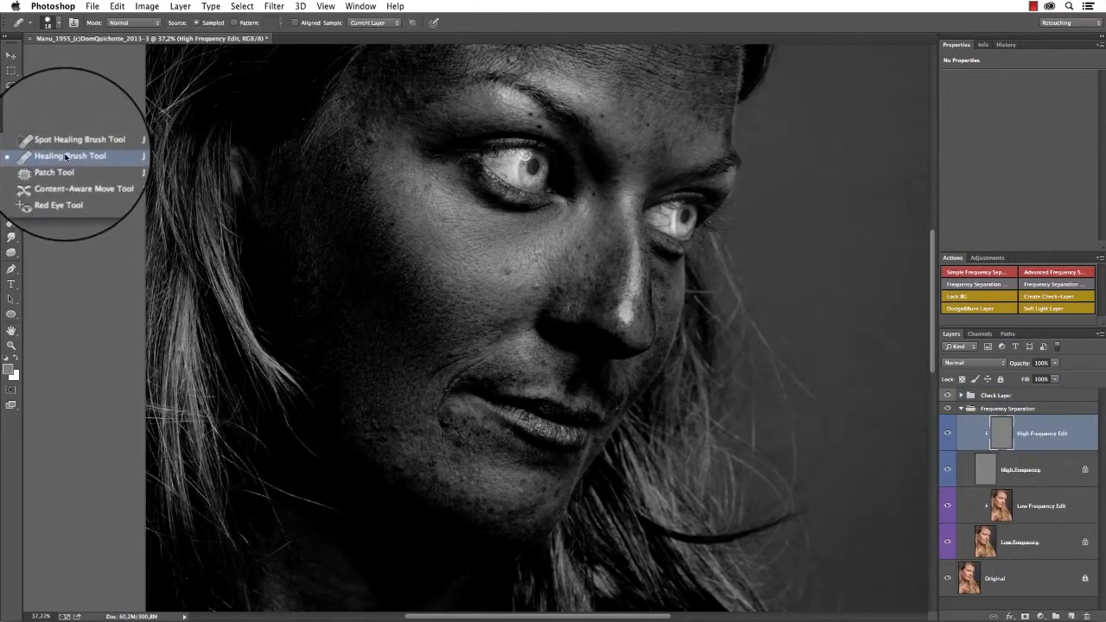
left_click(101, 156)
left_click_drag(522, 279, 570, 278)
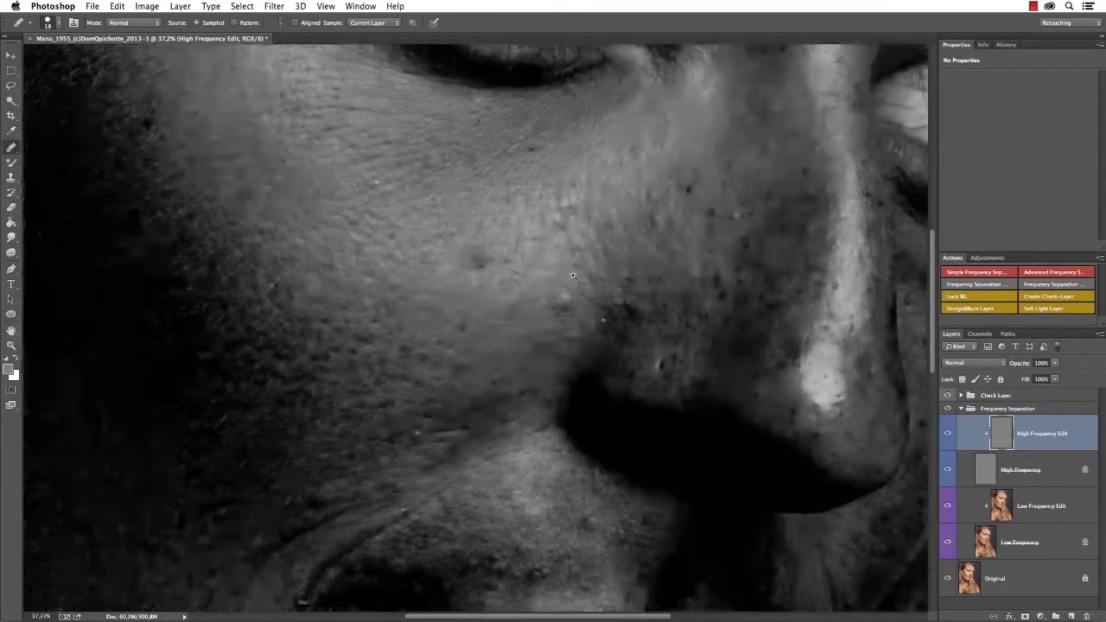
left_click_drag(487, 234, 507, 234)
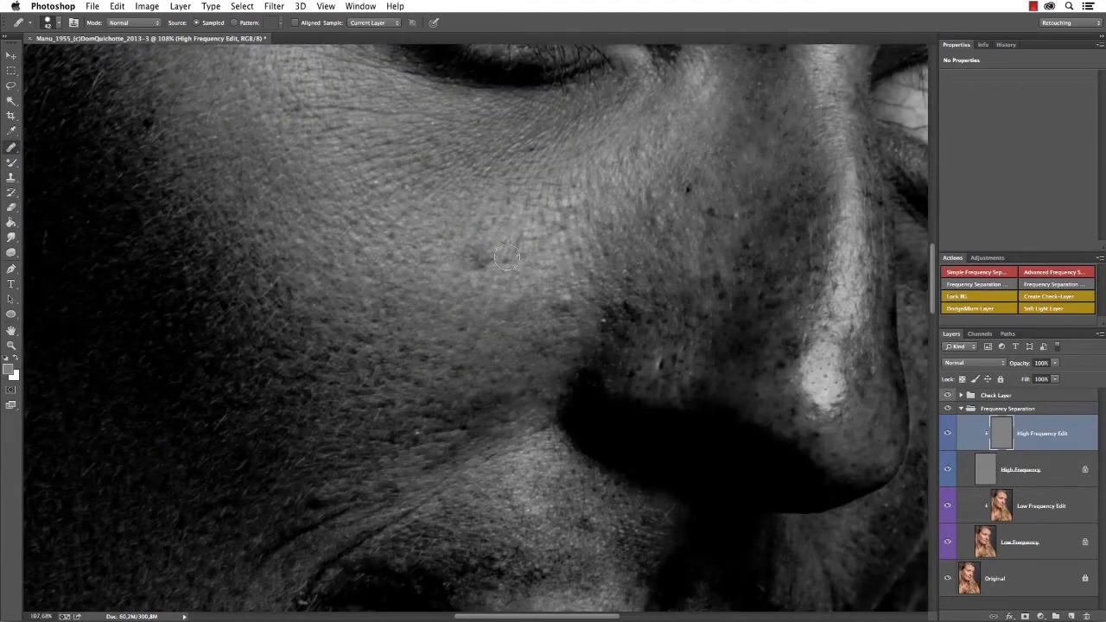
left_click(485, 259)
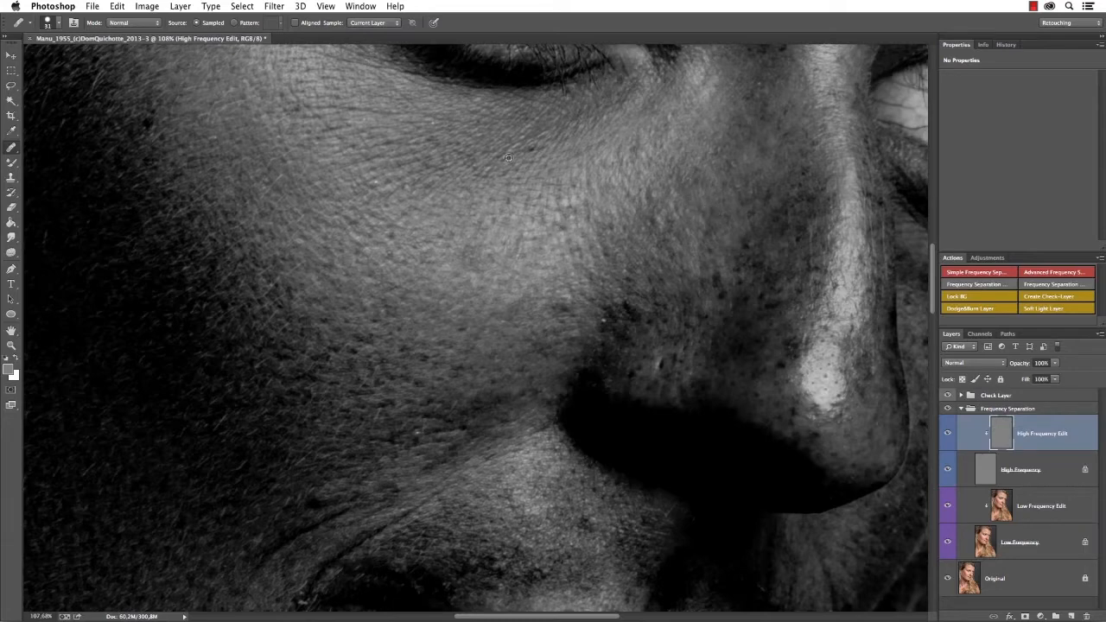
- Heal the small spots on the cheek below and beside the eye with a smaller Healing Brush
left_click_drag(426, 213, 415, 213)
left_click_drag(428, 176, 605, 380)
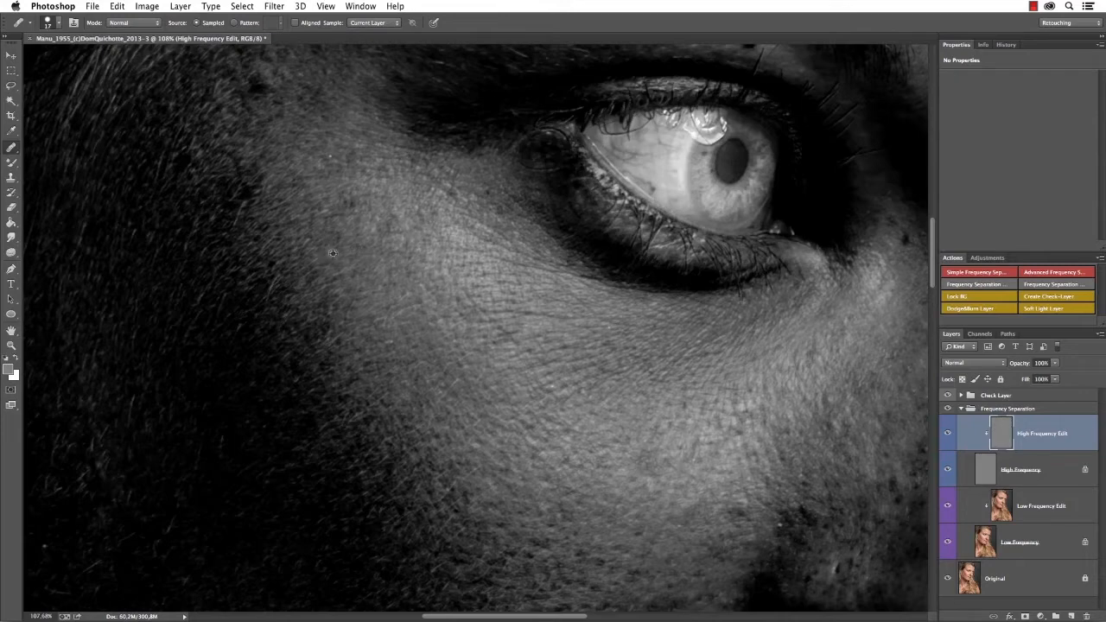
left_click_drag(387, 236, 387, 236)
- Sample clean skin and heal small blemishes on the upper eyelid below the eyebrow
scroll(391, 320, "up", 5)
scroll(392, 320, "right", 3)
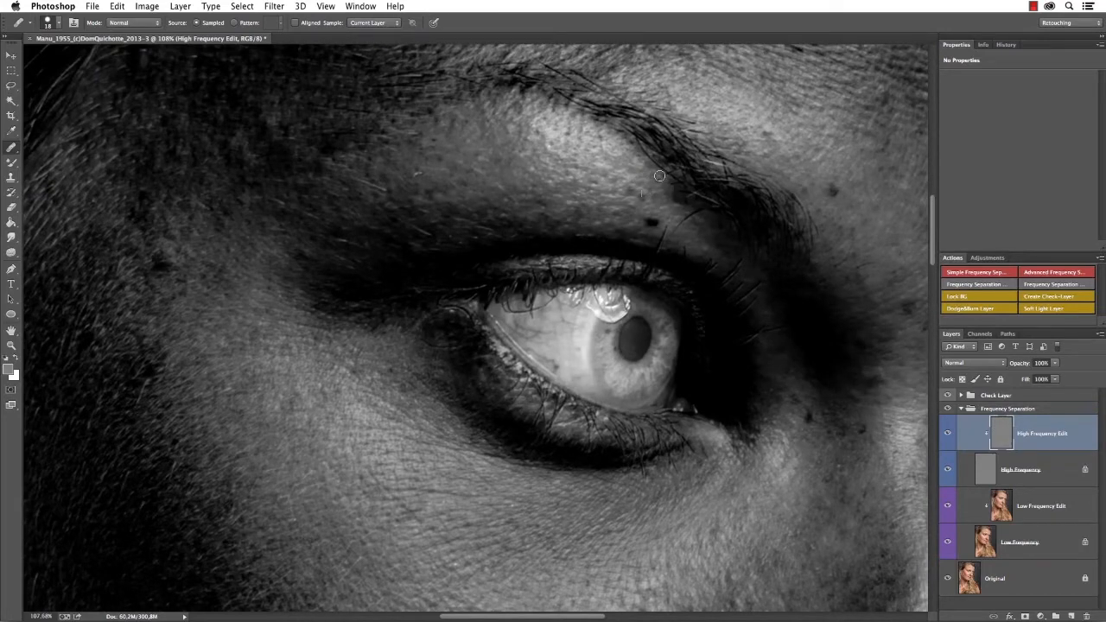
left_click_drag(700, 192, 756, 205)
left_click_drag(657, 320, 650, 320)
left_click(667, 308, "alt")
left_click(620, 315)
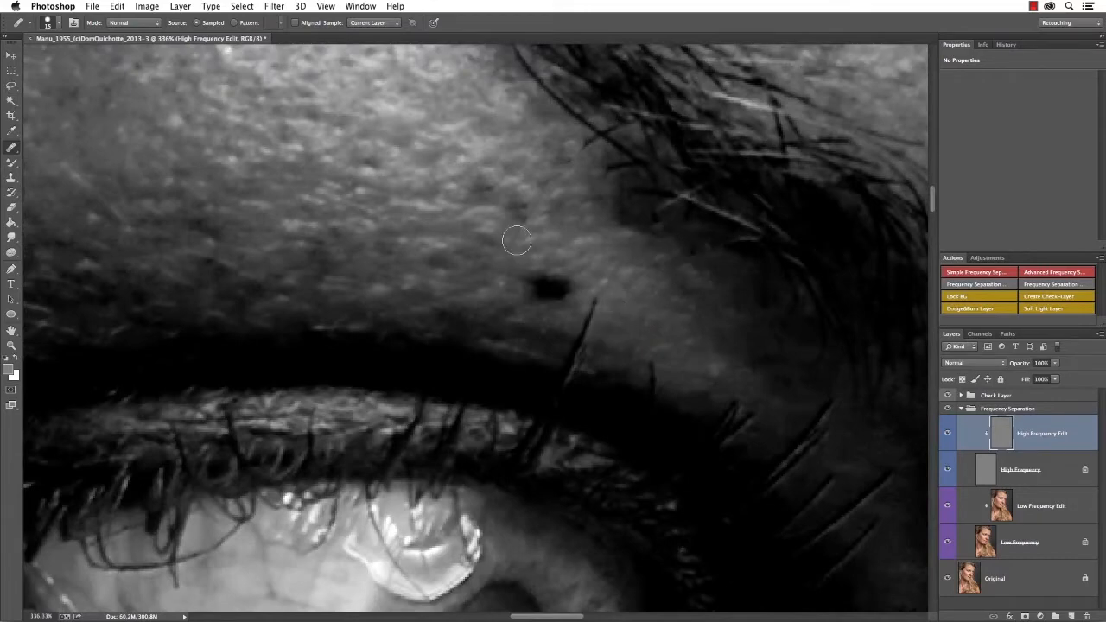
- Compare the whole portrait and the cheek close-up with the High Frequency Edit layer hidden and shown
key("super+0")
left_click(947, 439)
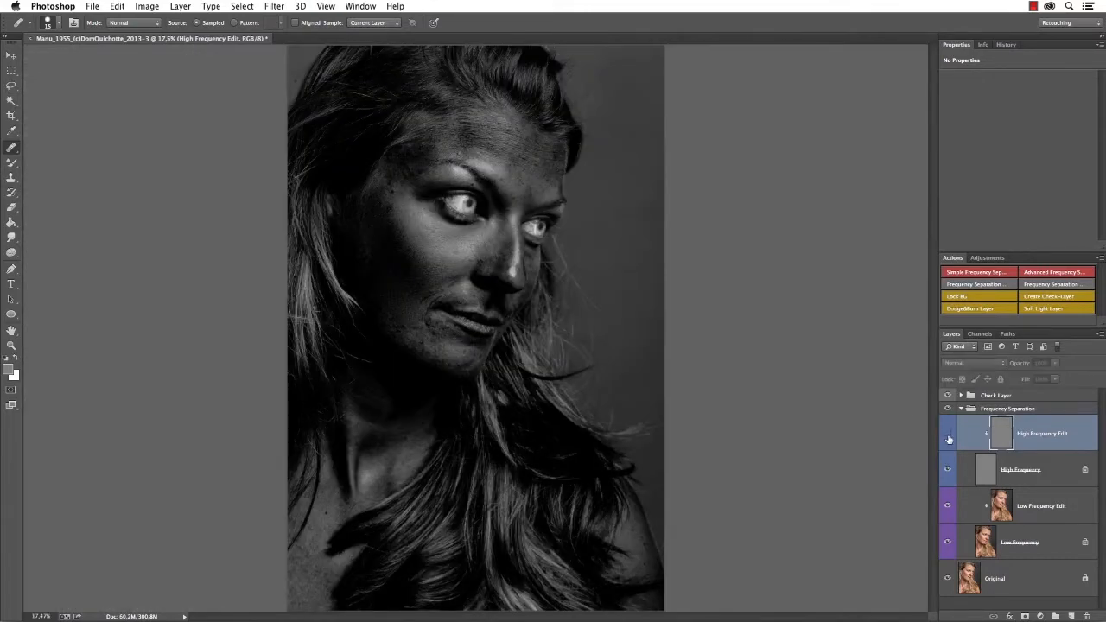
left_click(948, 438)
left_click(945, 436)
left_click_drag(440, 225, 538, 239)
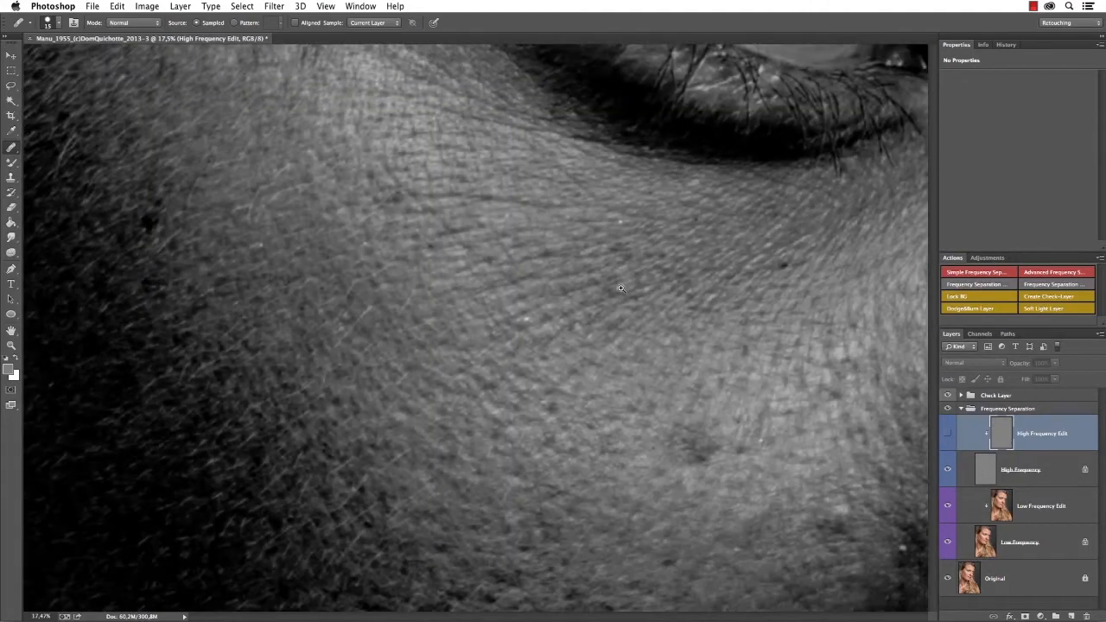
left_click(948, 433)
- Switch to the Clone Stamp tool and clone clean skin texture over the fine lines beneath the eye
key("s")
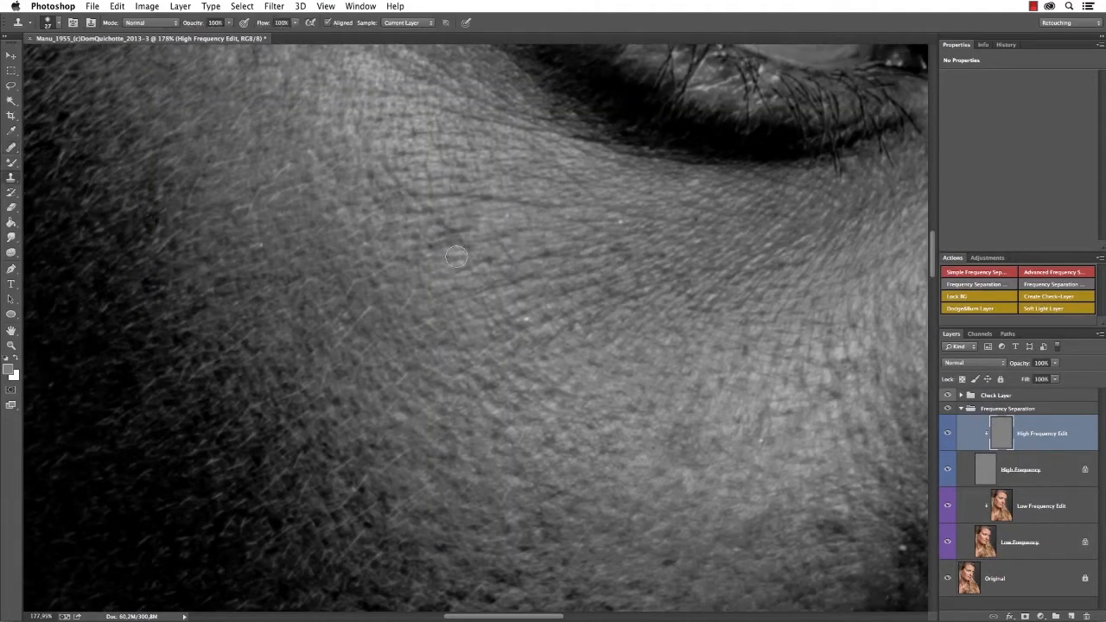
left_click_drag(563, 291, 567, 291)
left_click_drag(641, 254, 636, 254)
left_click_drag(457, 247, 453, 247)
left_click(498, 208, "alt")
mouse_move(478, 197)
left_mouse_down()
mouse_move(533, 200)
mouse_move(600, 393)
mouse_move(612, 465)
left_mouse_up()
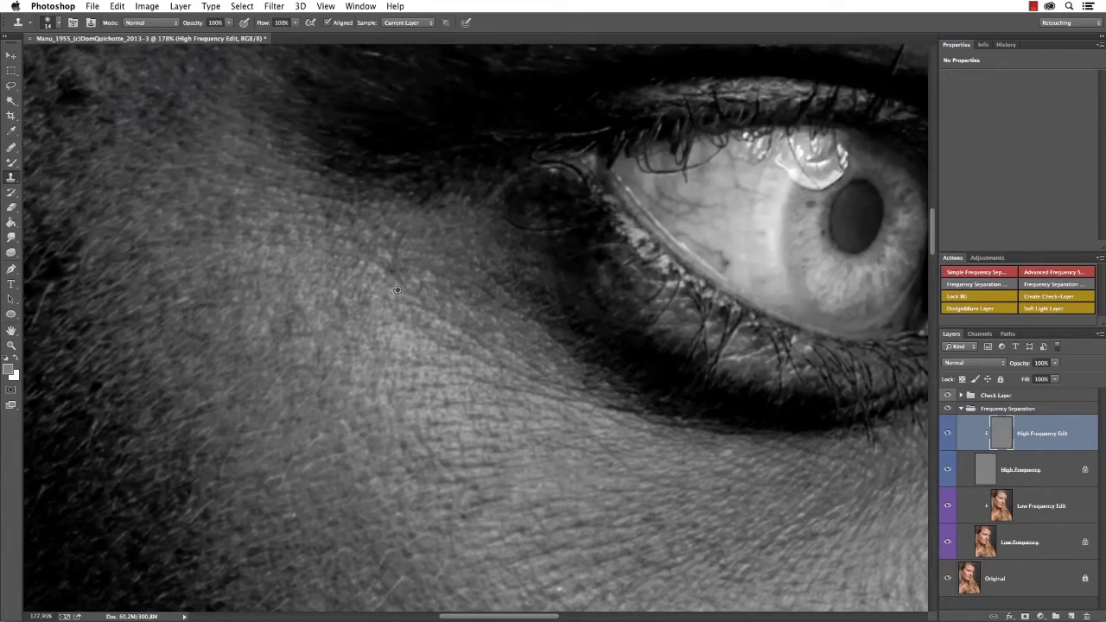
- Clone out fine stray hairs on the shaded cheek and temple with a very small Clone Stamp brush
scroll(557, 317, "down", 6)
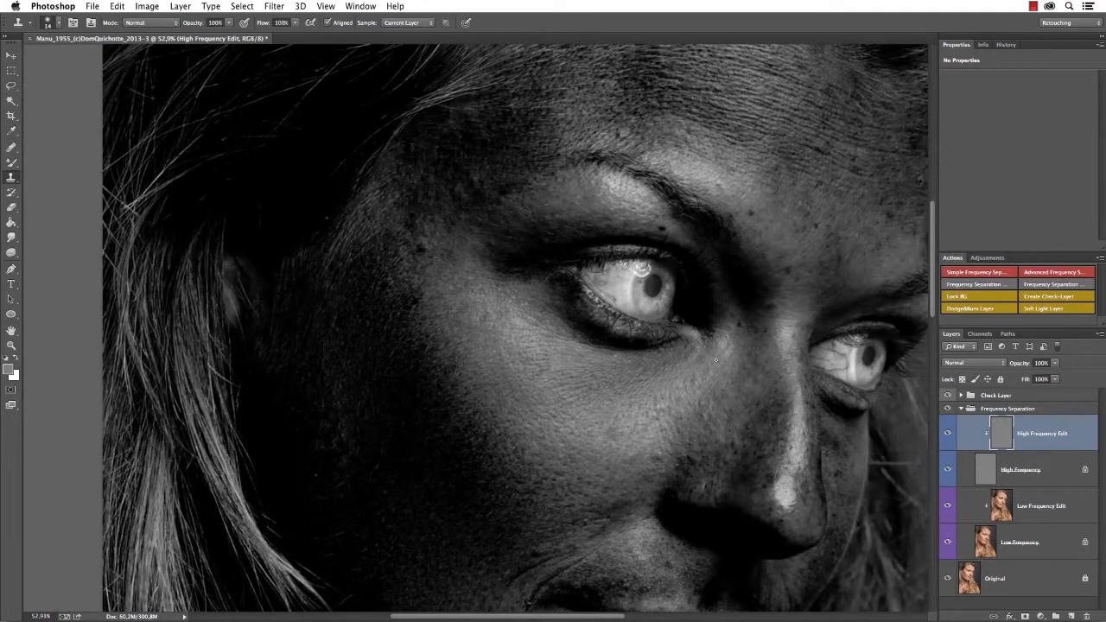
left_click_drag(698, 379, 709, 379)
scroll(418, 305, "up", 6)
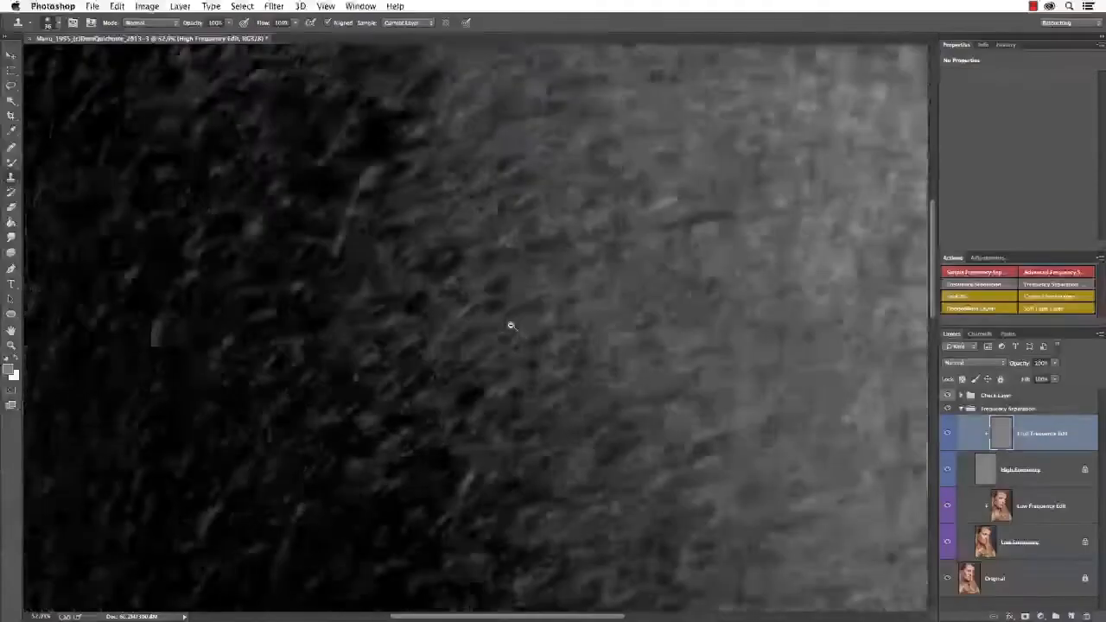
mouse_move(375, 222)
left_mouse_down()
mouse_move(343, 228)
mouse_move(389, 229)
mouse_move(382, 223)
left_mouse_up()
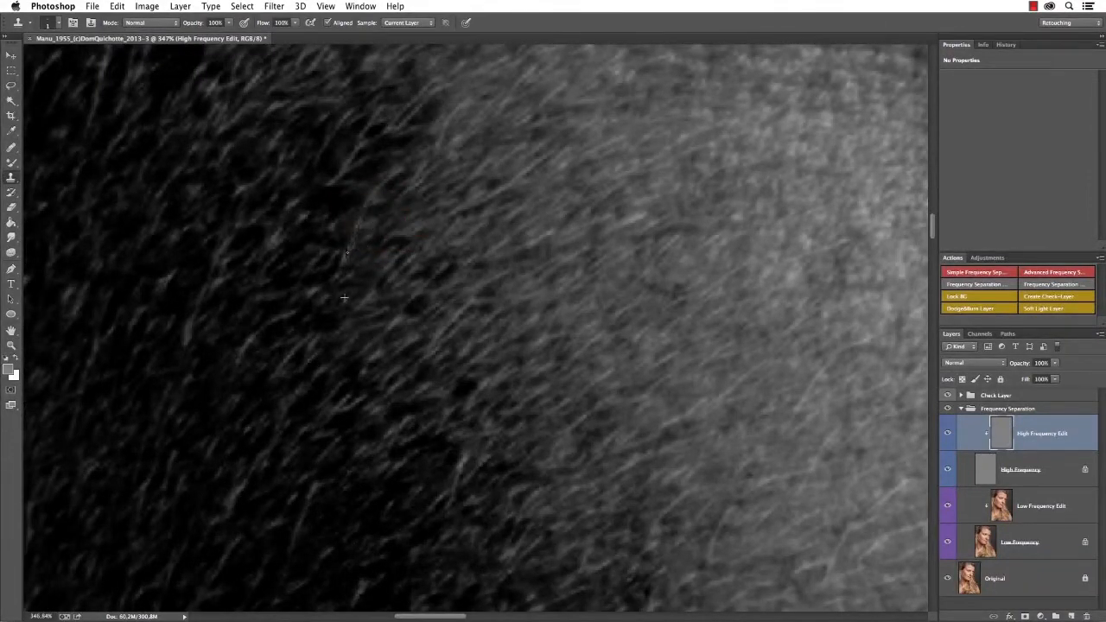
mouse_move(481, 182)
left_mouse_down()
mouse_move(491, 210)
mouse_move(466, 371)
mouse_move(486, 328)
mouse_move(420, 332)
left_mouse_up()
left_click_drag(441, 245, 475, 245)
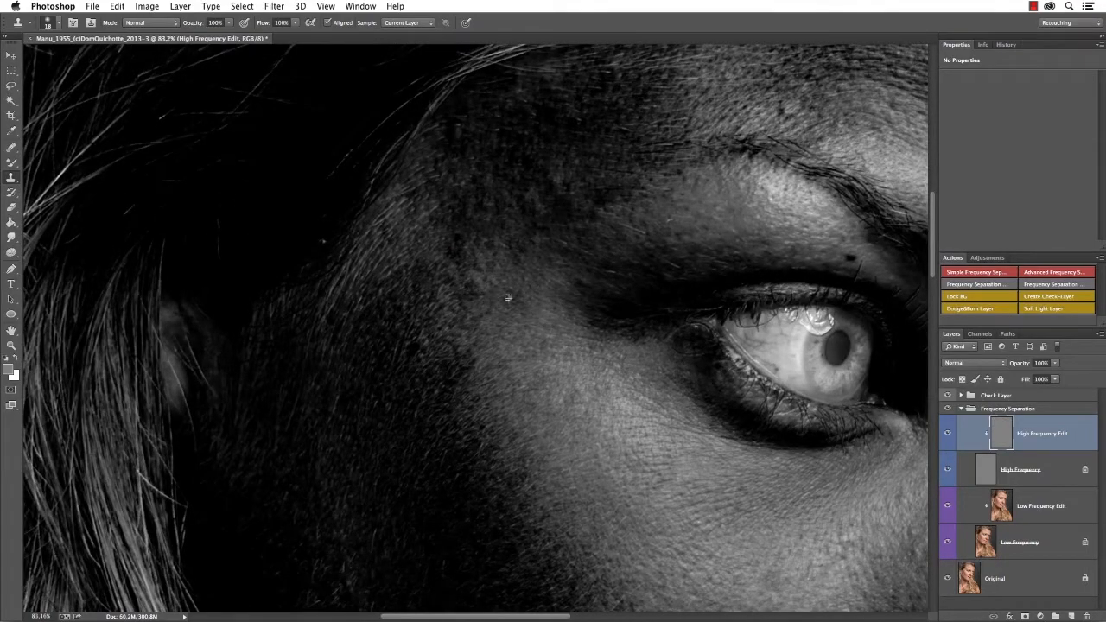
- Check the texture cleanup by toggling the High Frequency Edit layer, and view the eyes in color without the Check Layer group
scroll(507, 299, "right", 5)
scroll(507, 298, "up", 3)
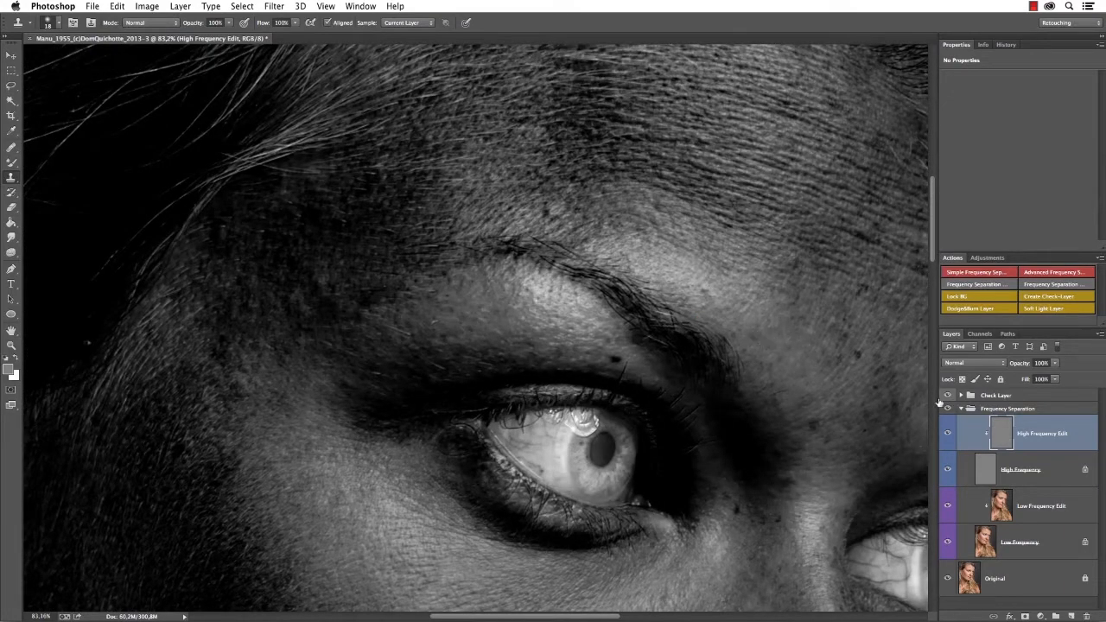
left_click(949, 433)
left_click(947, 436)
left_click_drag(835, 409, 743, 269)
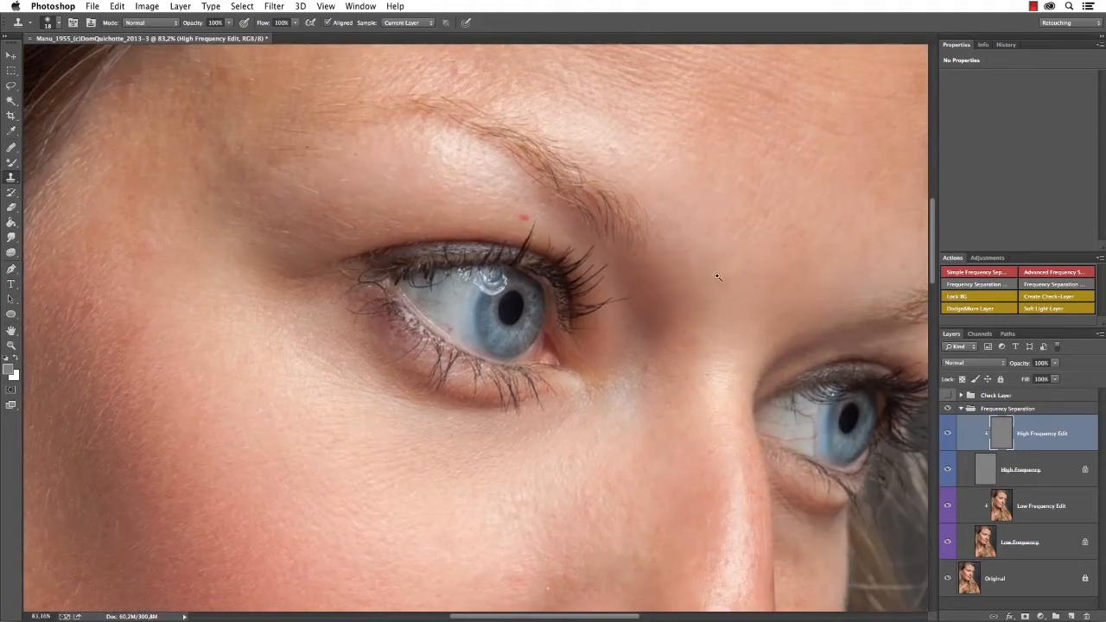
- Blend tonal transitions across the cheek and forehead with the Mixer Brush at 35% wet on the Low Frequency Edit layer
key("super+0")
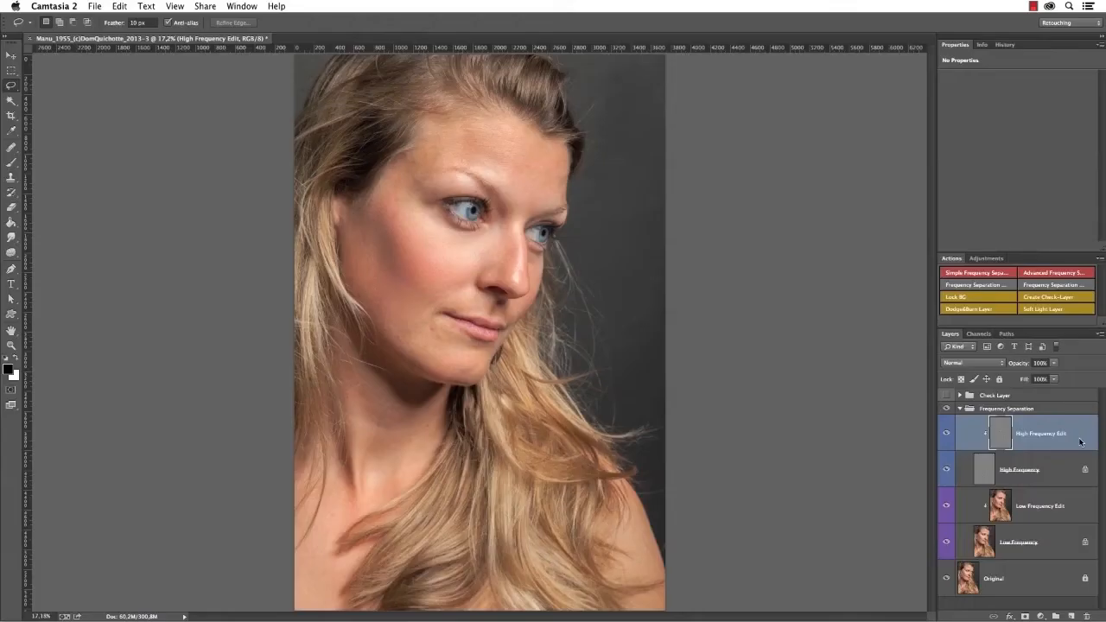
left_click(946, 395)
left_click(1063, 504)
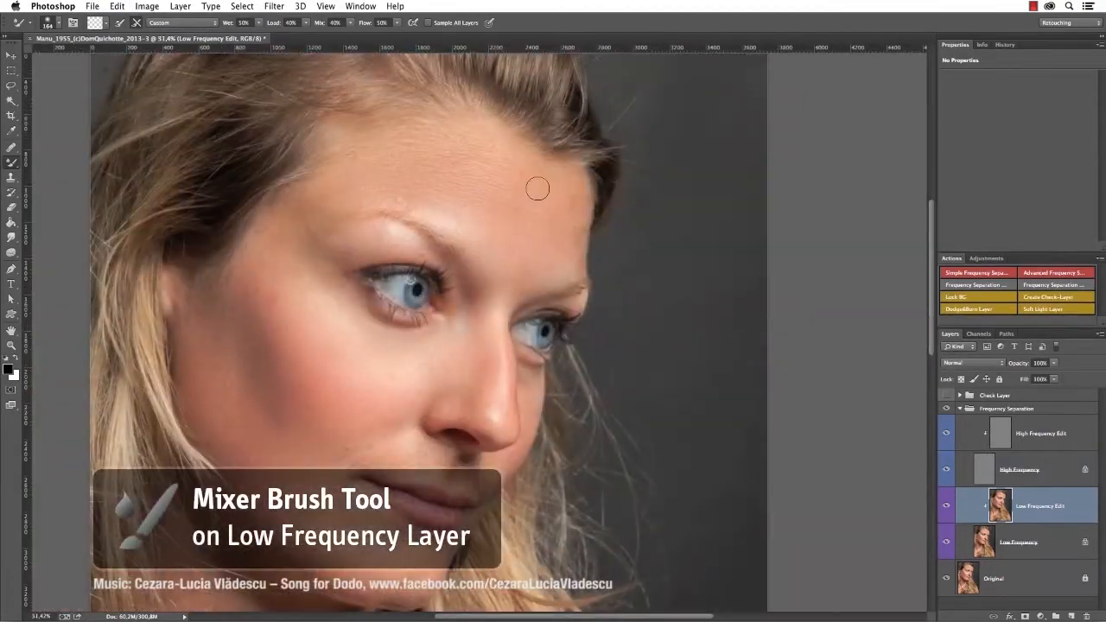
left_click_drag(288, 364, 307, 364)
left_click_drag(250, 299, 210, 295)
left_click_drag(421, 459, 416, 460)
left_click_drag(468, 216, 375, 244)
left_click_drag(315, 309, 354, 309)
key("3")
key("5")
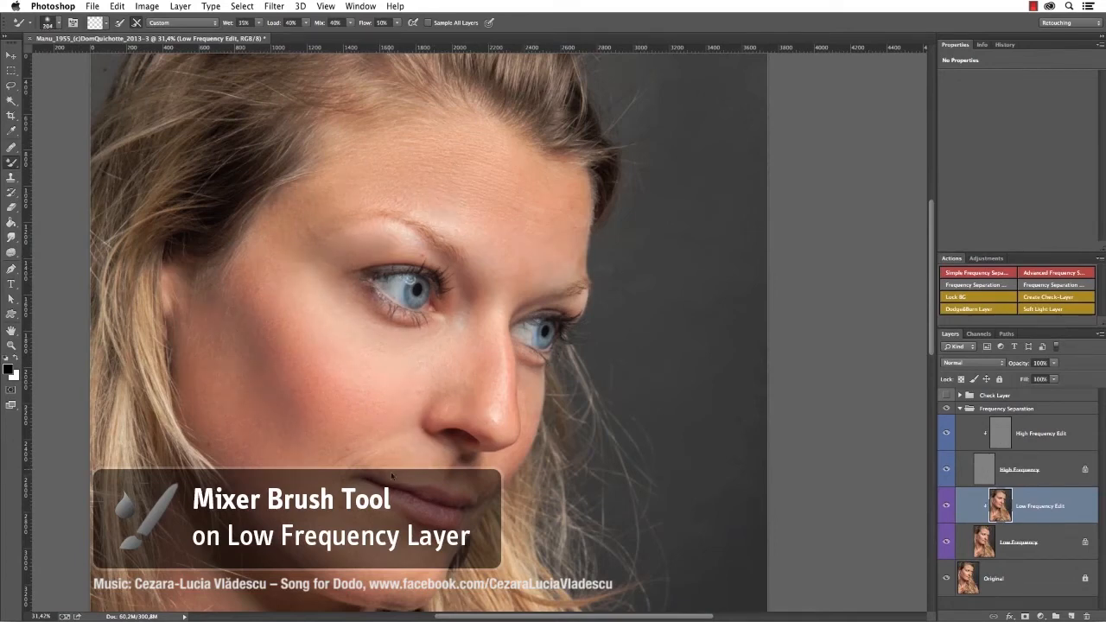
- Compare the tonal smoothing by hiding and showing the Low Frequency Edit layer, in color and under the Check Layer group
left_click(952, 506)
left_click(952, 506)
left_click(952, 506)
left_click(952, 506)
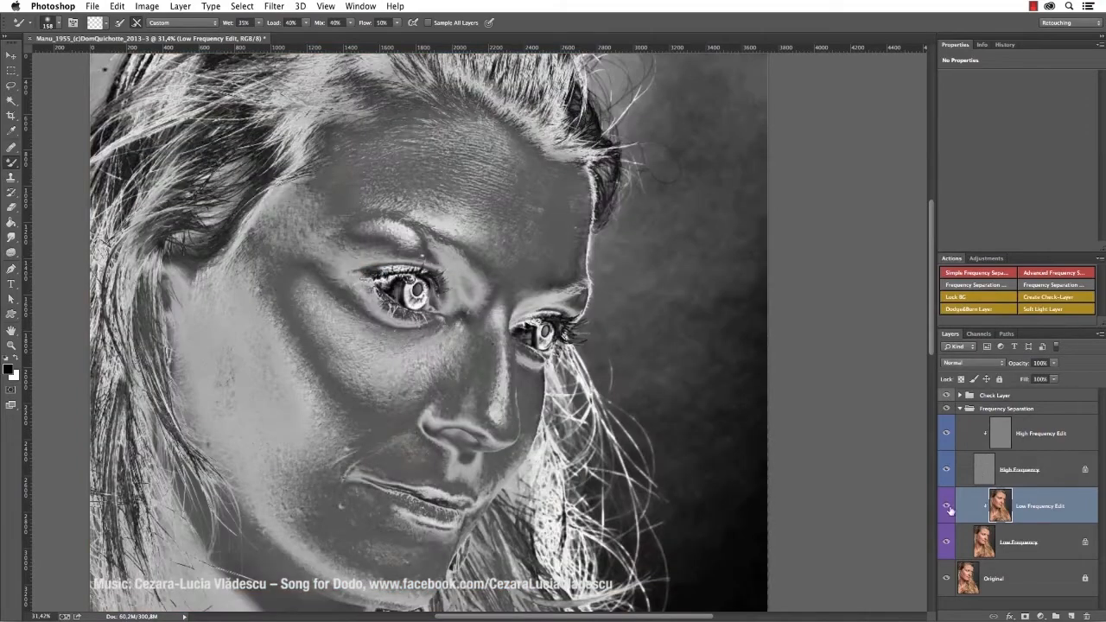
left_click(952, 507)
left_click(951, 508)
left_click(947, 397)
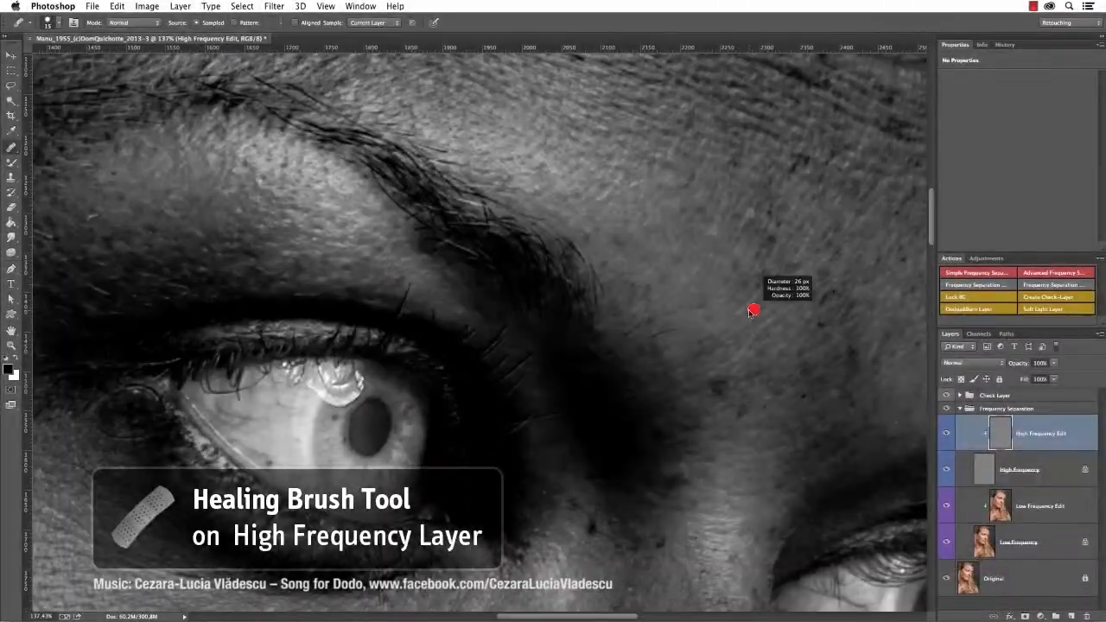
- On the High Frequency Edit layer, heal spots on the forehead, cheek and chin, and clone clean texture beside the nose
scroll(667, 320, "down", 5)
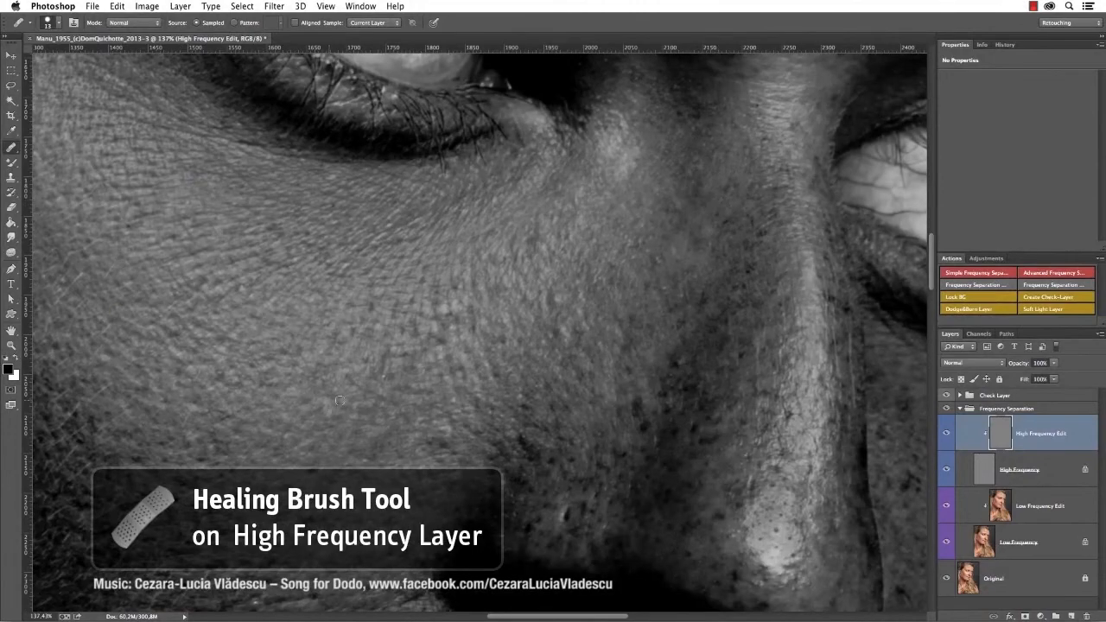
scroll(323, 413, "down", 10)
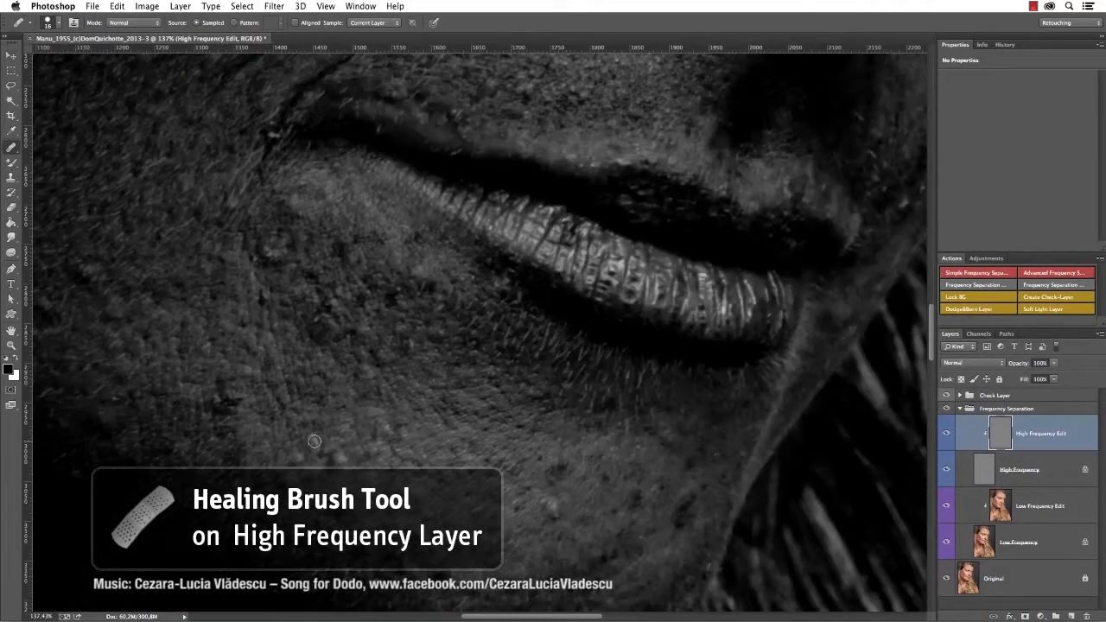
scroll(728, 319, "down", 3)
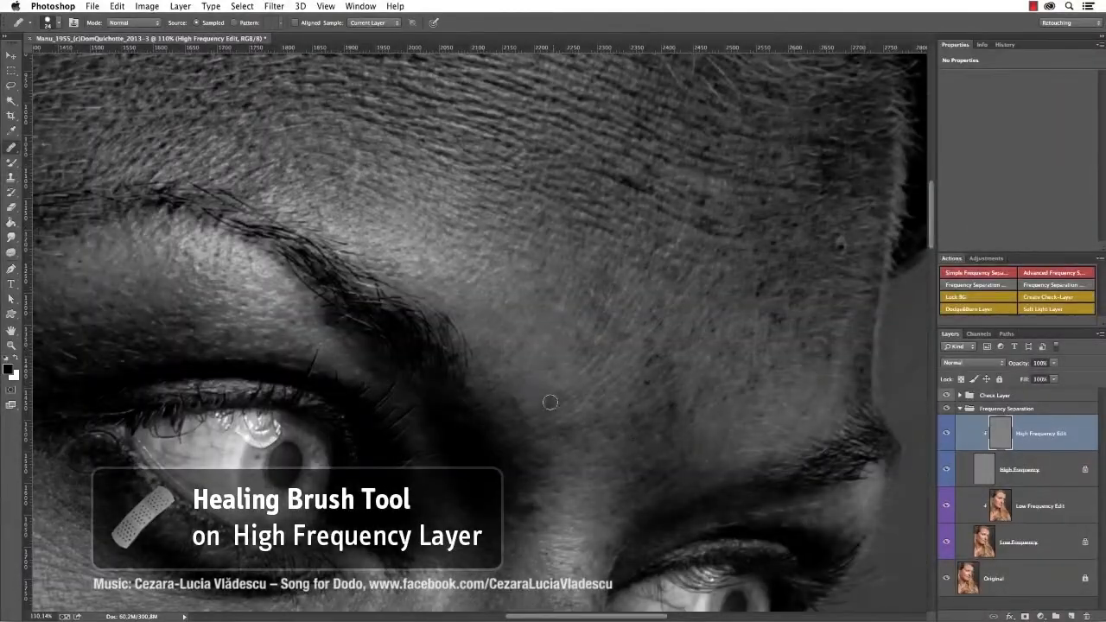
scroll(550, 403, "down", 4)
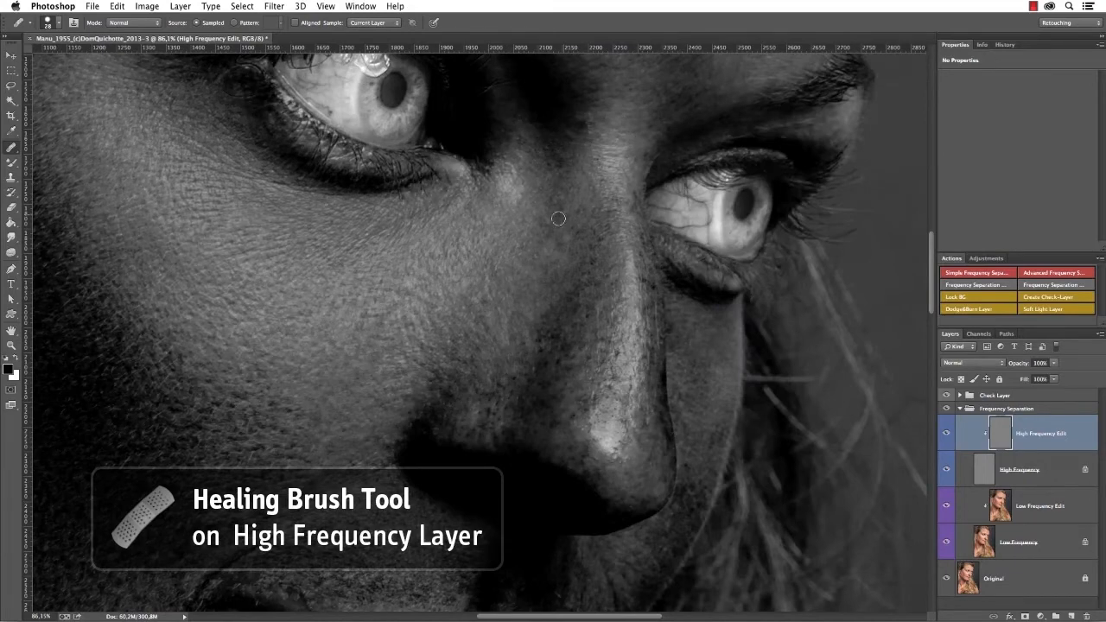
key("s")
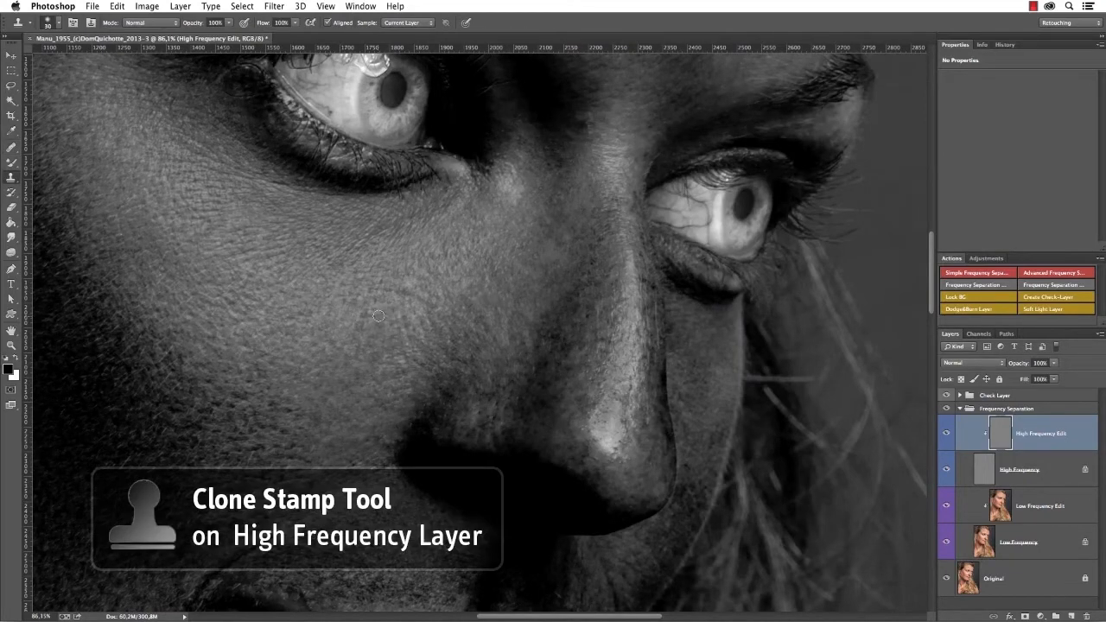
scroll(406, 297, "right", 5)
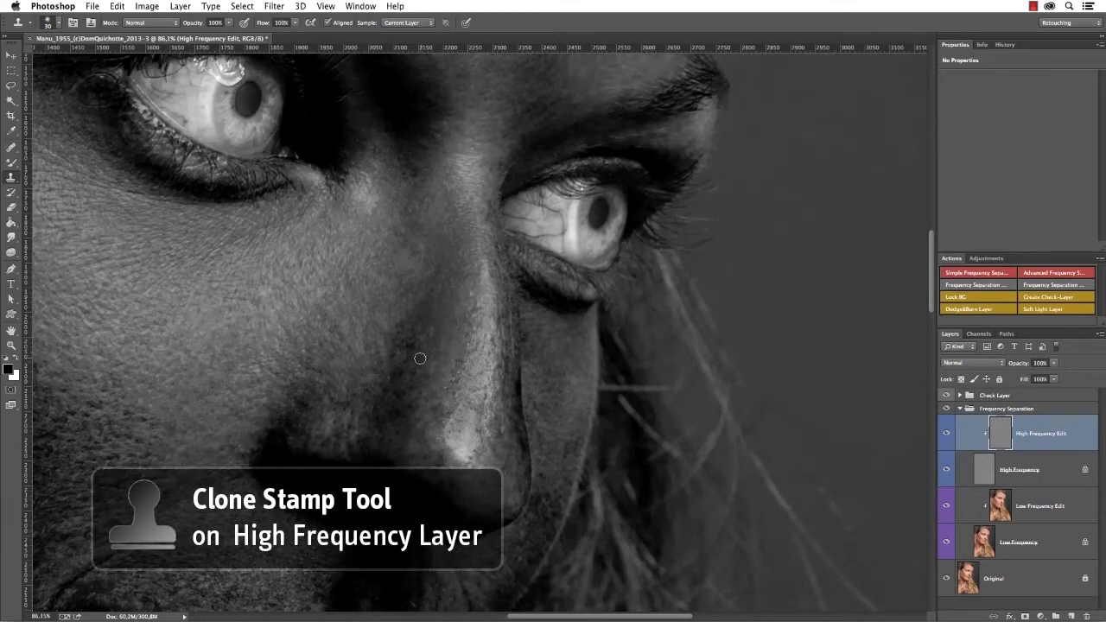
- Heal fine hairs and texture flaws around the mouth, upper lip and chin with the Healing Brush, viewed in color
key("j")
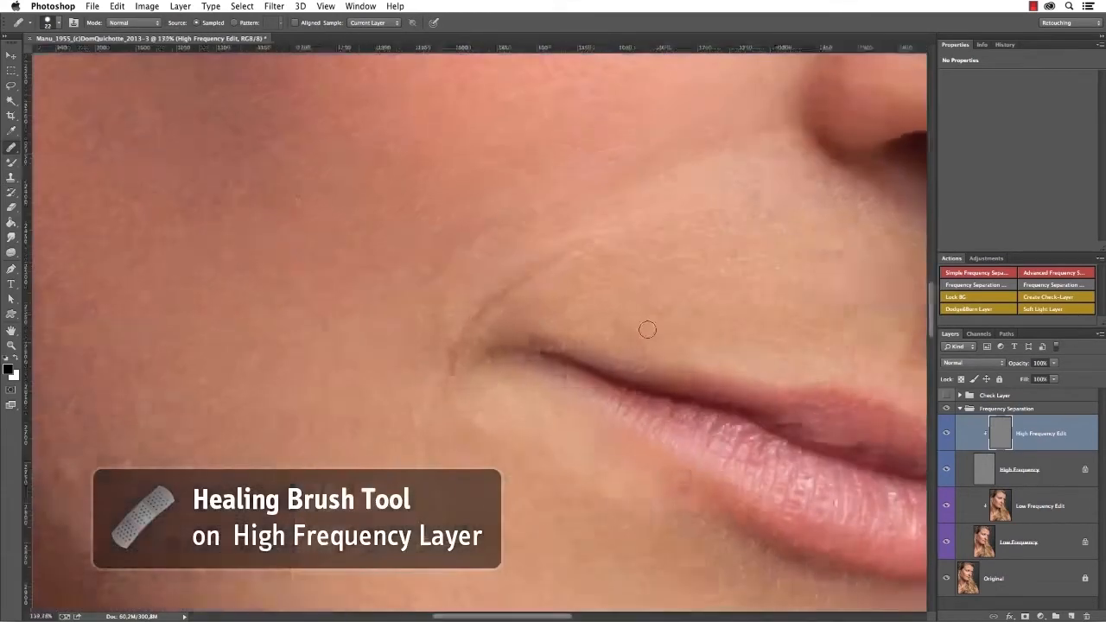
scroll(594, 217, "right", 8)
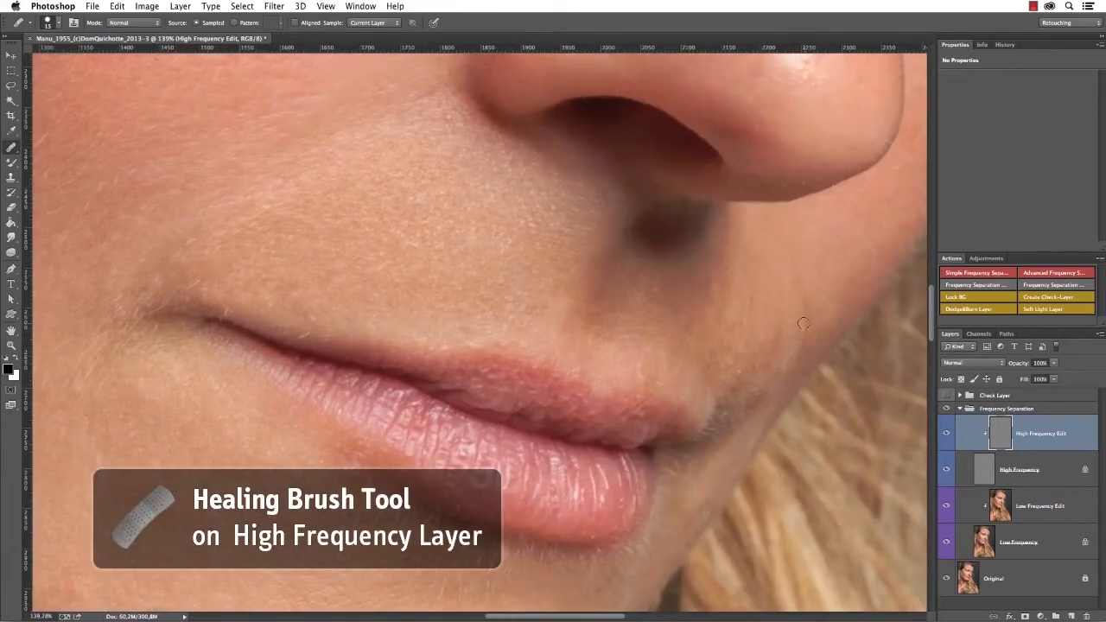
scroll(699, 222, "up", 5)
scroll(699, 222, "right", 5)
scroll(192, 402, "down", 7)
scroll(192, 402, "left", 5)
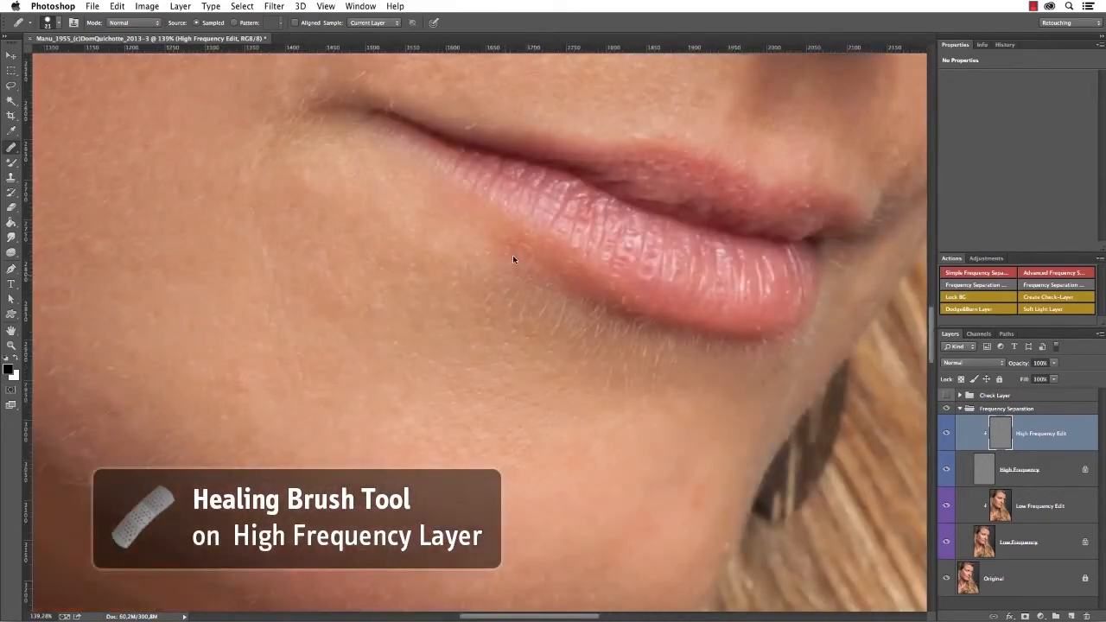
scroll(343, 186, "down", 4)
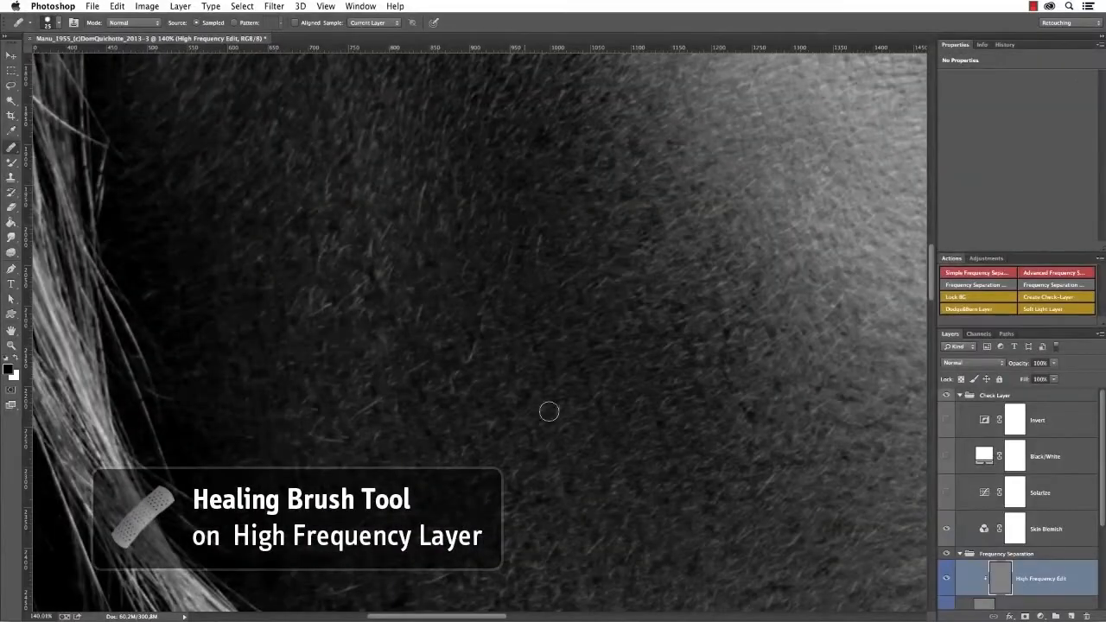
- Heal light hairs and spots on the shaded cheek, jaw and chin using the Skin Blemish check view
scroll(419, 395, "down", 5)
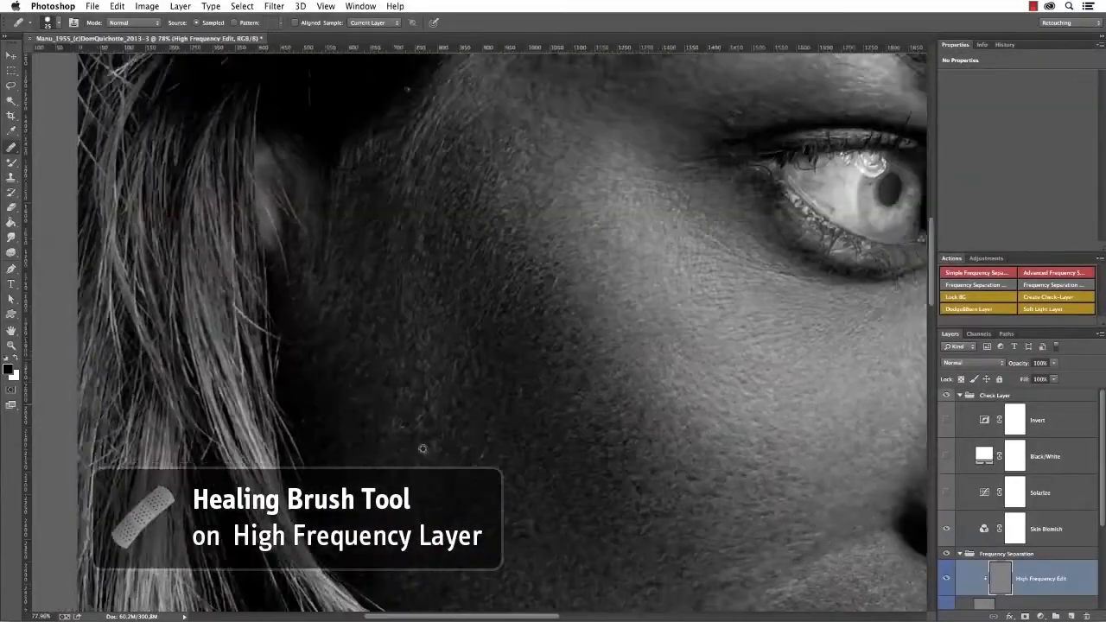
left_click_drag(683, 603, 482, 344)
left_click_drag(517, 575, 377, 368)
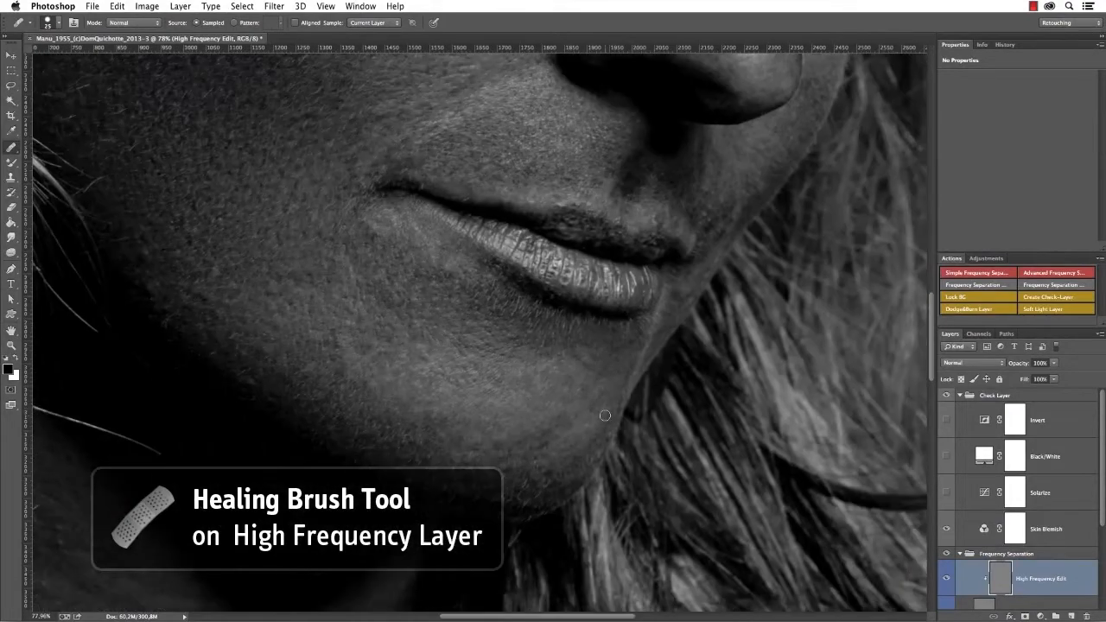
scroll(518, 342, "down", 1)
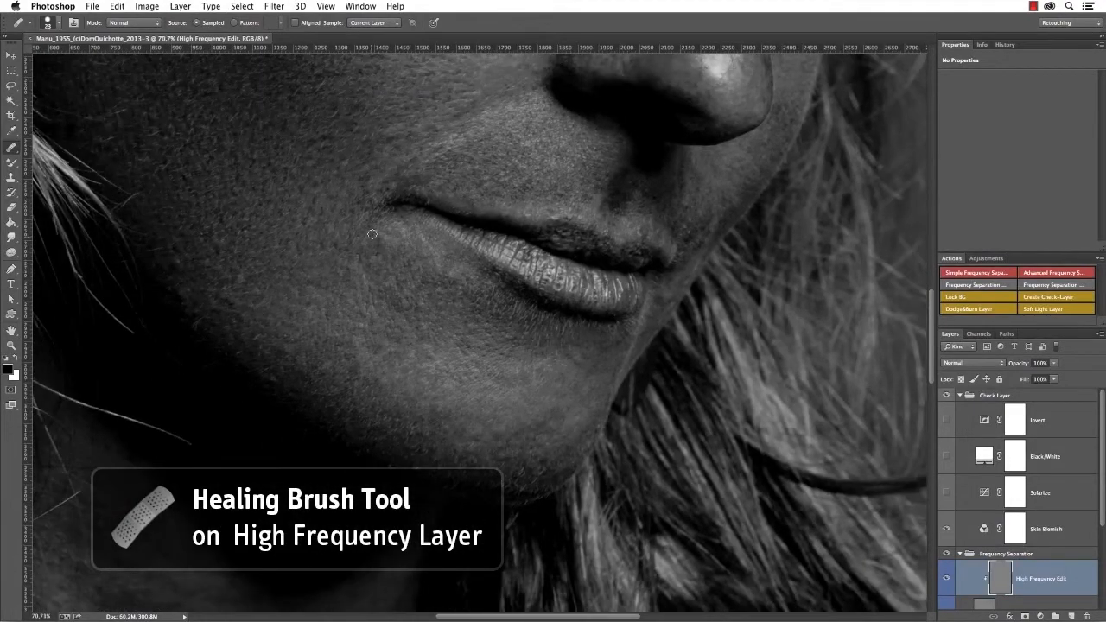
- Collapse and hide the Check Layer group, and soften the forehead lines with a large Clone Stamp in Lighten mode at 20% opacity
left_click(959, 394)
key("bracketright")
key("bracketright")
key("bracketright")
key("bracketright")
key("bracketright")
left_click_drag(354, 285, 346, 544)
left_click_drag(774, 232, 674, 605)
left_click(946, 395)
key("s")
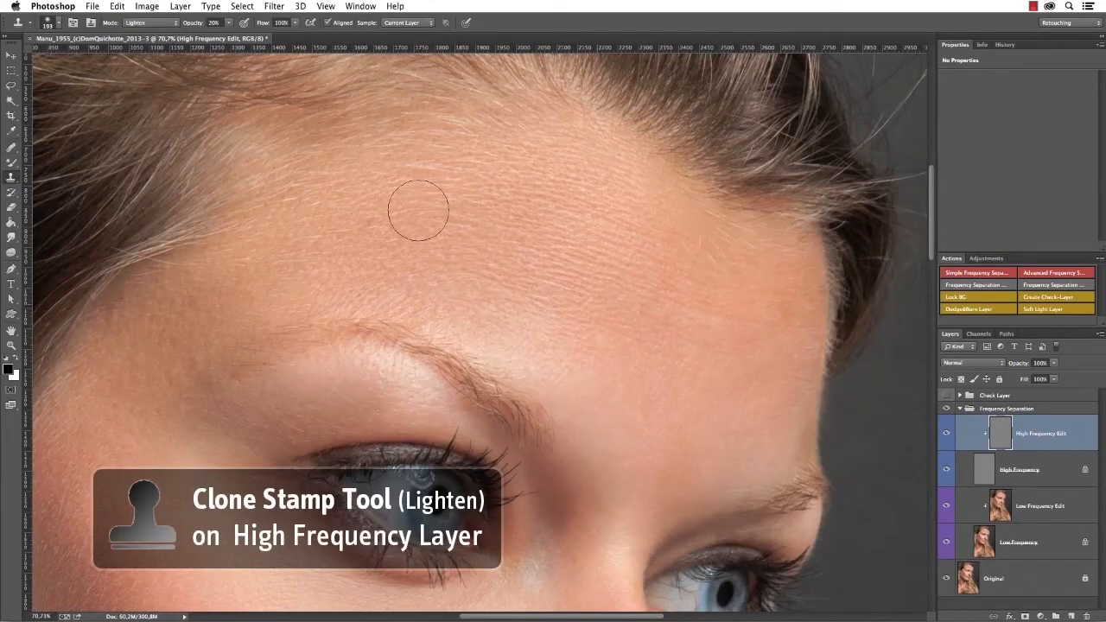
left_click_drag(489, 274, 489, 275)
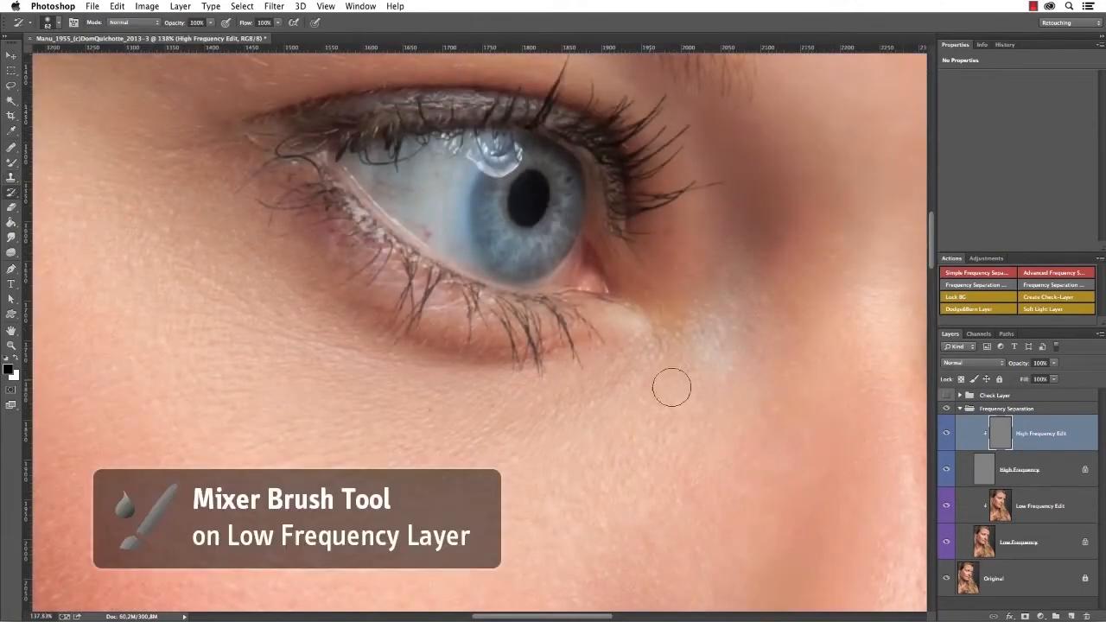
- Blend the skin tones beneath the near eye with the Mixer Brush on the Low Frequency Edit layer
key("alt+bracketleft")
key("alt+bracketleft")
key("b")
left_click_drag(345, 333, 591, 370)
left_click_drag(369, 305, 476, 363)
scroll(476, 364, "down", 5)
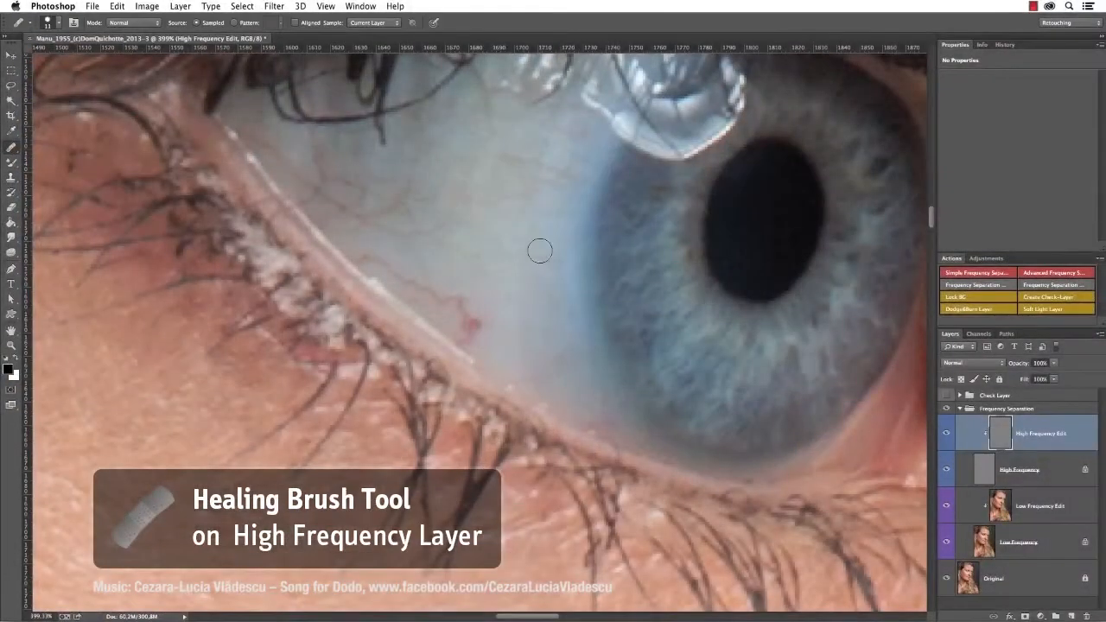
- Heal red veins in the near eye's white on High Frequency Edit, and even its tones with the Mixer Brush on Low Frequency Edit
left_click_drag(473, 326, 415, 285)
key("bracketleft")
key("bracketleft")
left_click_drag(389, 209, 343, 208)
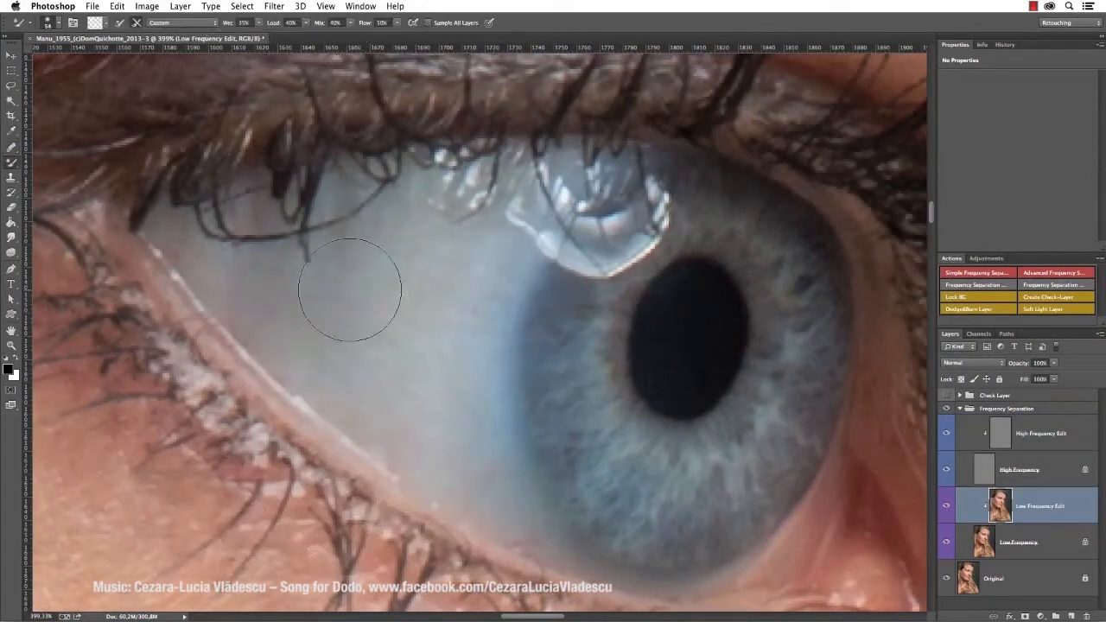
left_click_drag(345, 294, 414, 216)
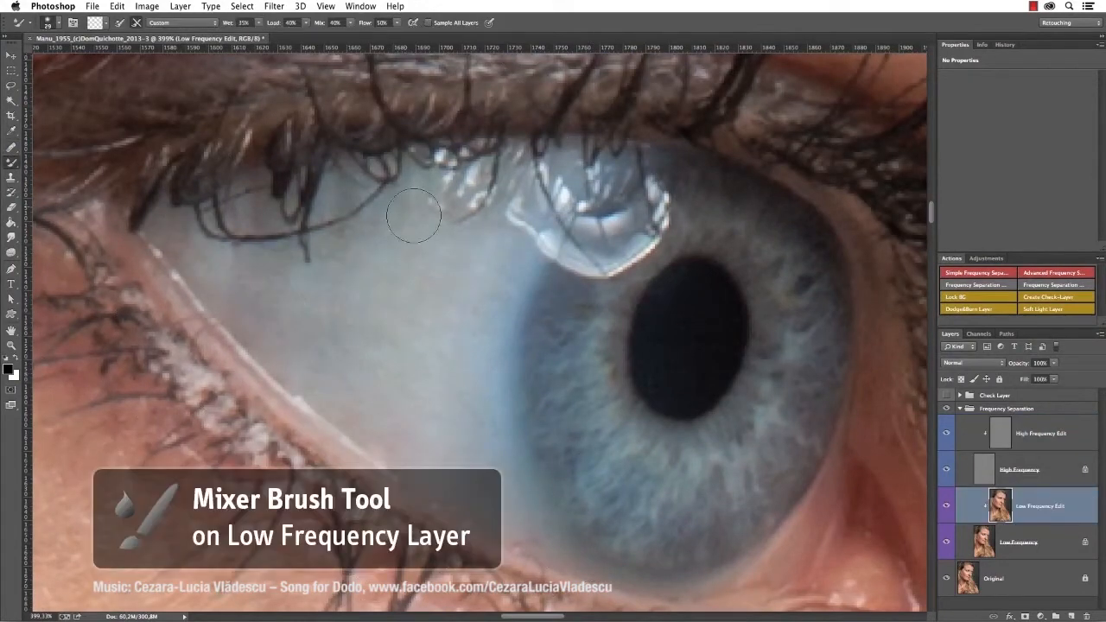
left_click(947, 409)
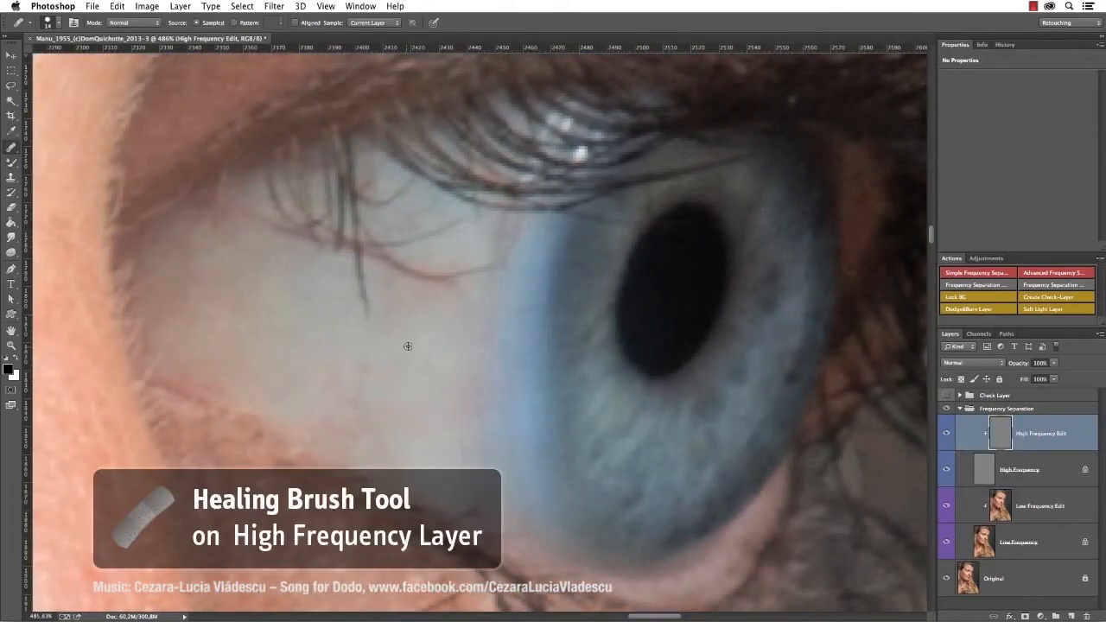
- Heal the red veins in the white of the far eye on the High Frequency Edit layer
left_click(255, 296, "alt")
left_click_drag(264, 221, 289, 230)
left_click_drag(412, 269, 487, 267)
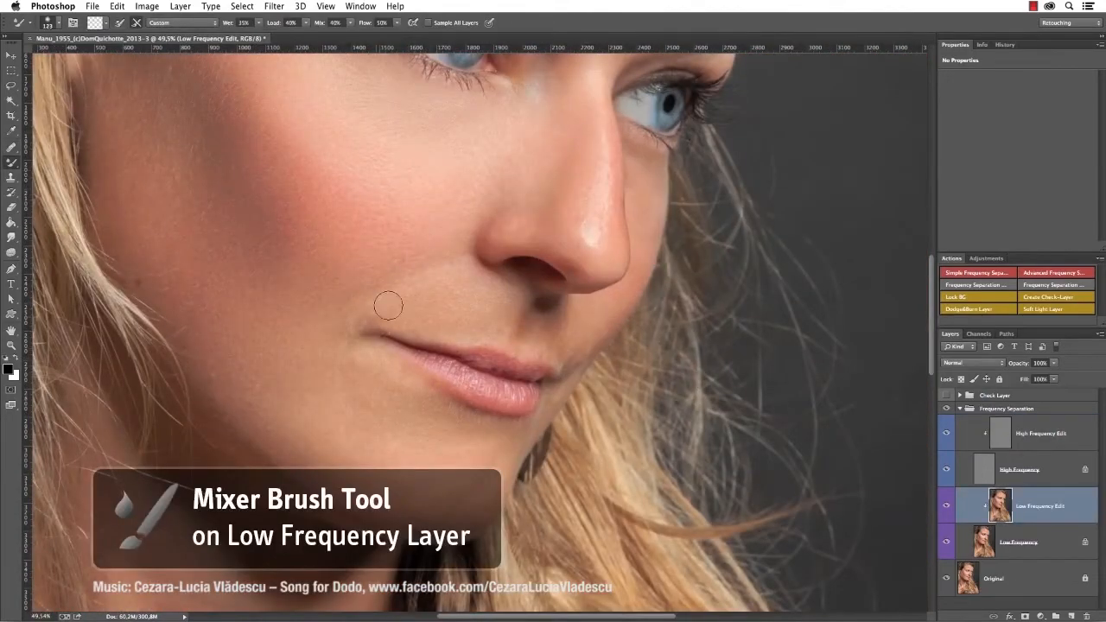
- Blend tones around the mouth, chin and cheek and beneath the far eye with the Mixer Brush on the Low Frequency Edit layer
left_click_drag(358, 308, 379, 309)
mouse_move(756, 445)
left_mouse_down()
mouse_move(585, 351)
mouse_move(466, 325)
mouse_move(526, 346)
mouse_move(525, 334)
left_mouse_up()
left_click_drag(523, 420, 516, 414)
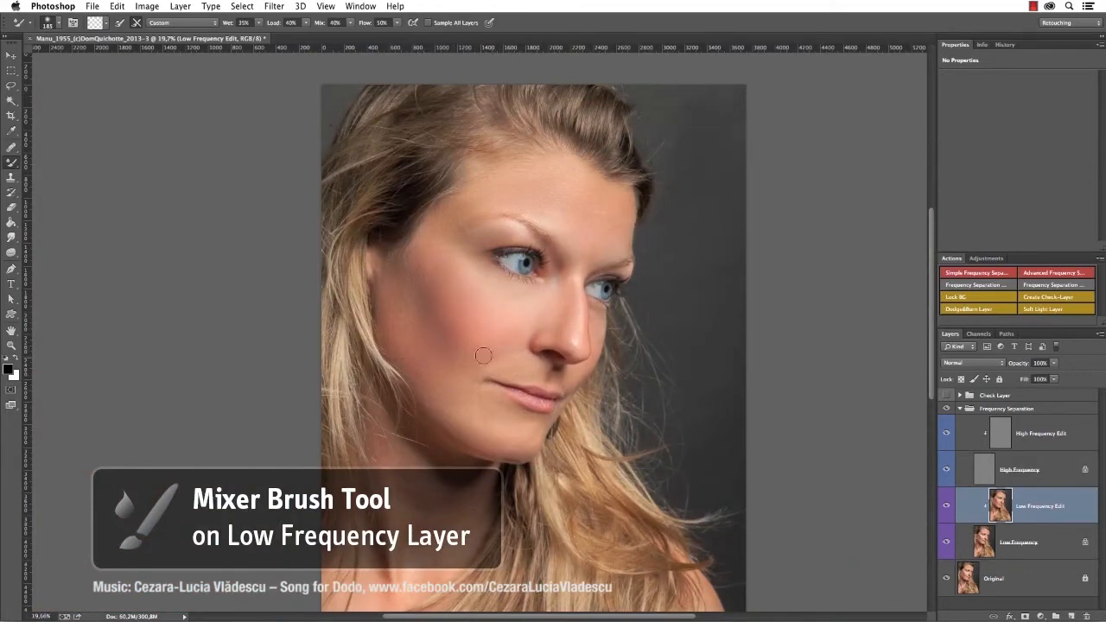
left_click_drag(491, 422, 502, 419)
left_click_drag(476, 318, 506, 306)
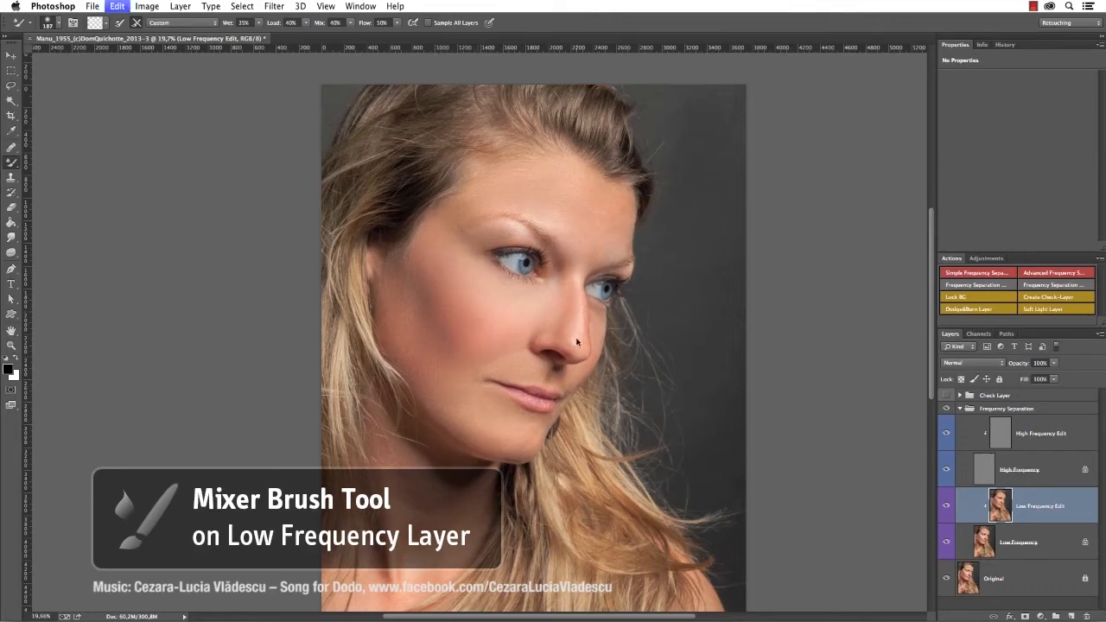
left_click_drag(621, 303, 726, 304)
mouse_move(481, 354)
left_mouse_down()
mouse_move(471, 322)
mouse_move(514, 364)
mouse_move(506, 405)
mouse_move(473, 307)
mouse_move(446, 305)
left_mouse_up()
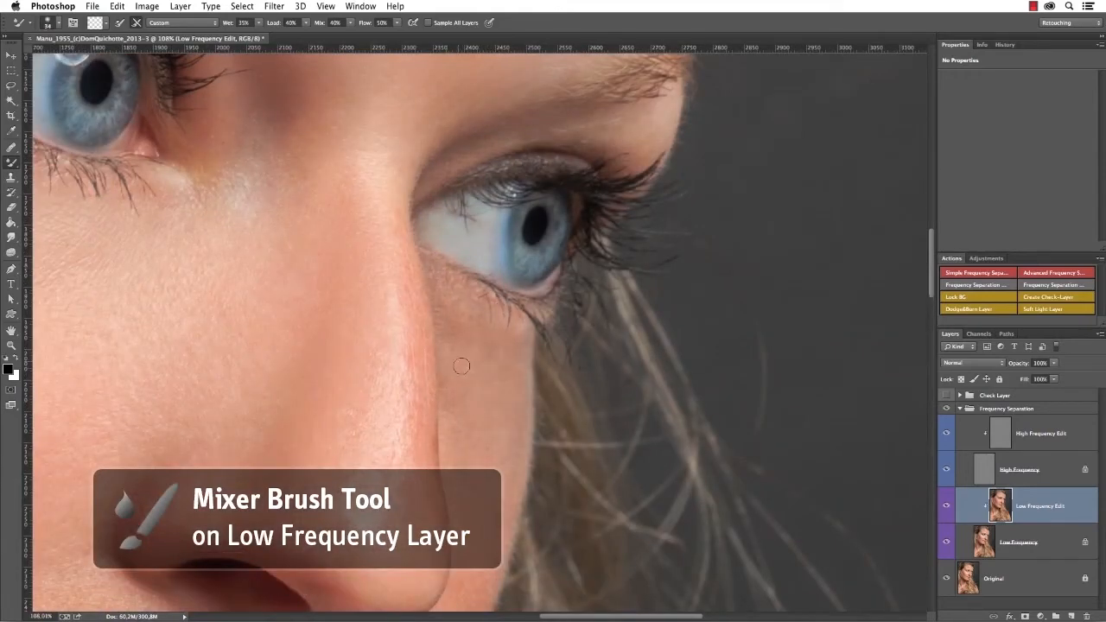
left_click_drag(462, 366, 389, 366)
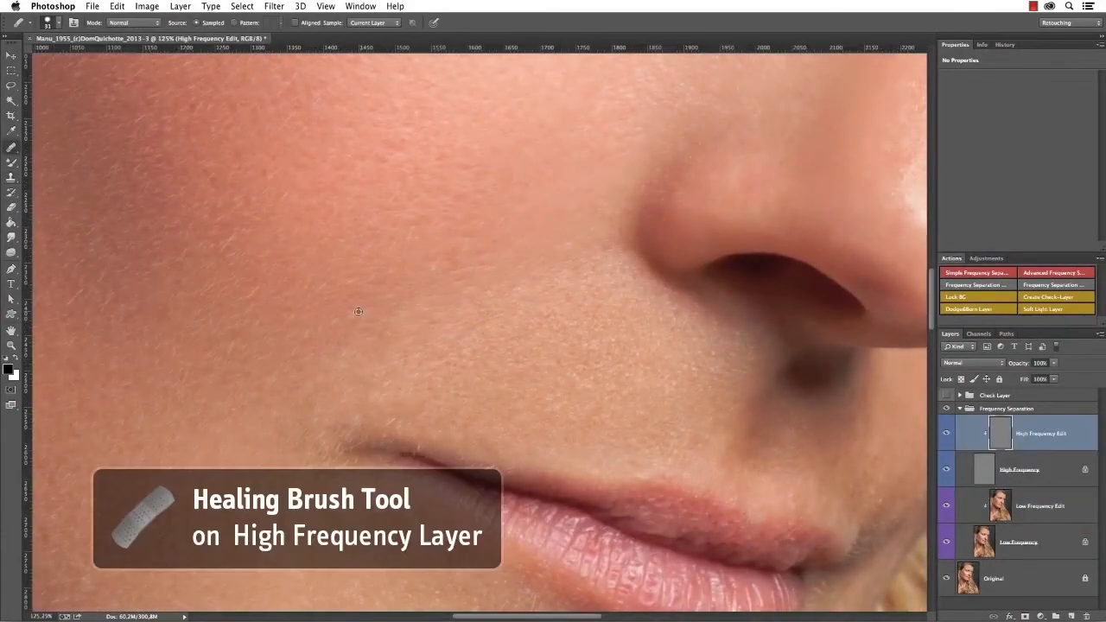
- Heal dark spots and stray hairs on the temple and beyond the brow's outer end on the High Frequency Edit layer
scroll(420, 374, "down", 5)
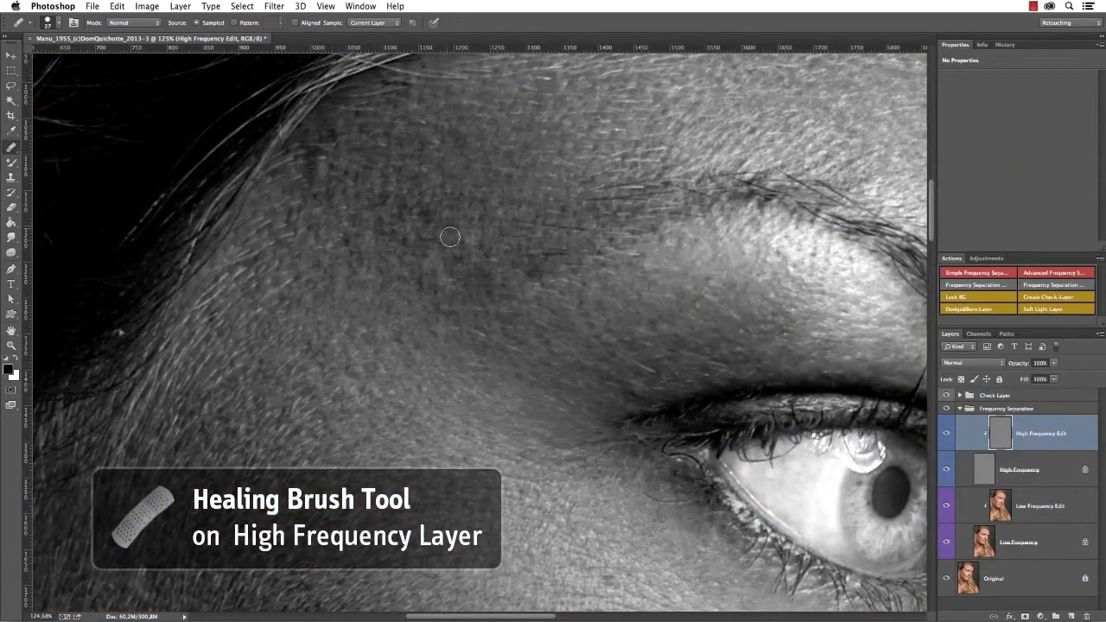
left_click(424, 217)
left_click(388, 234)
left_click(367, 130)
left_click(382, 218)
left_click(539, 257)
left_click(376, 353)
left_click(350, 176)
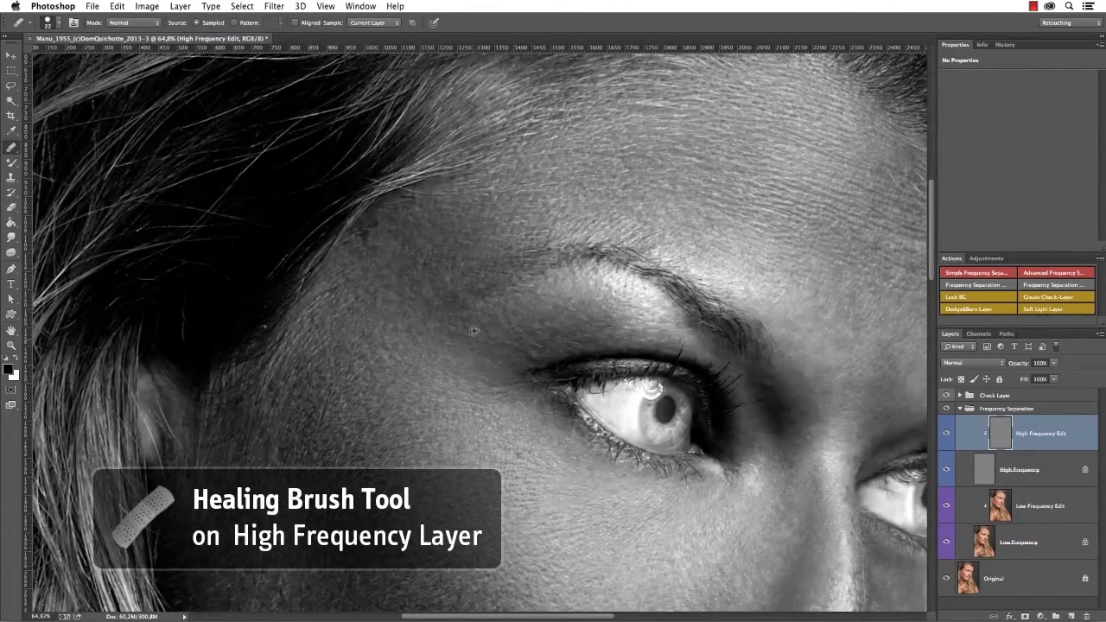
- Heal remaining texture flaws along the nose and the adjoining far cheek with a small Healing Brush
scroll(474, 330, "down", 10)
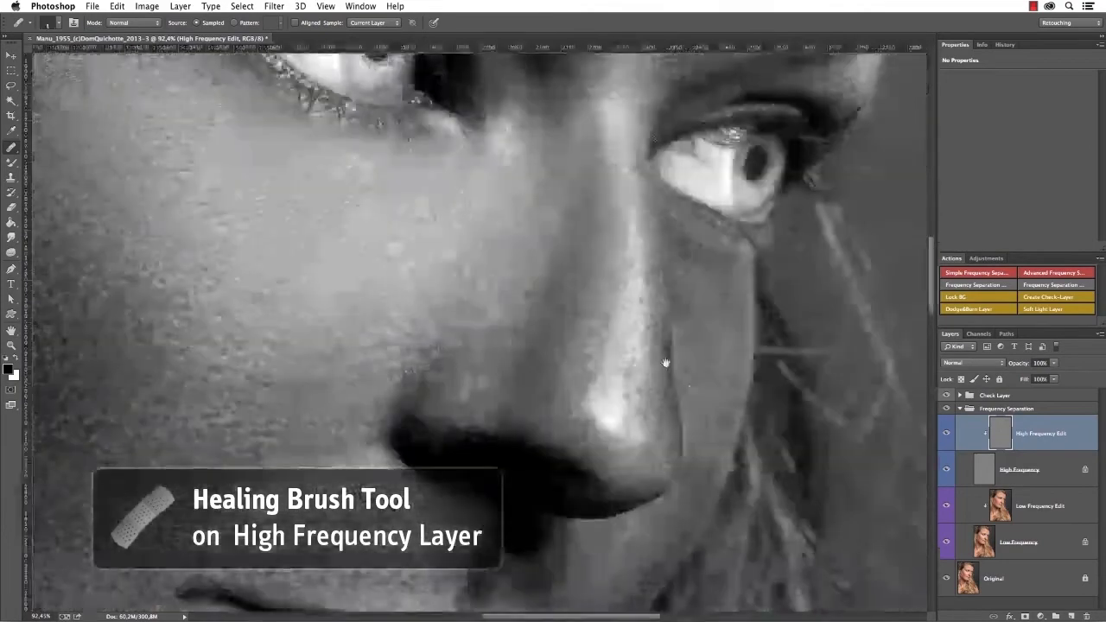
scroll(665, 363, "up", 6)
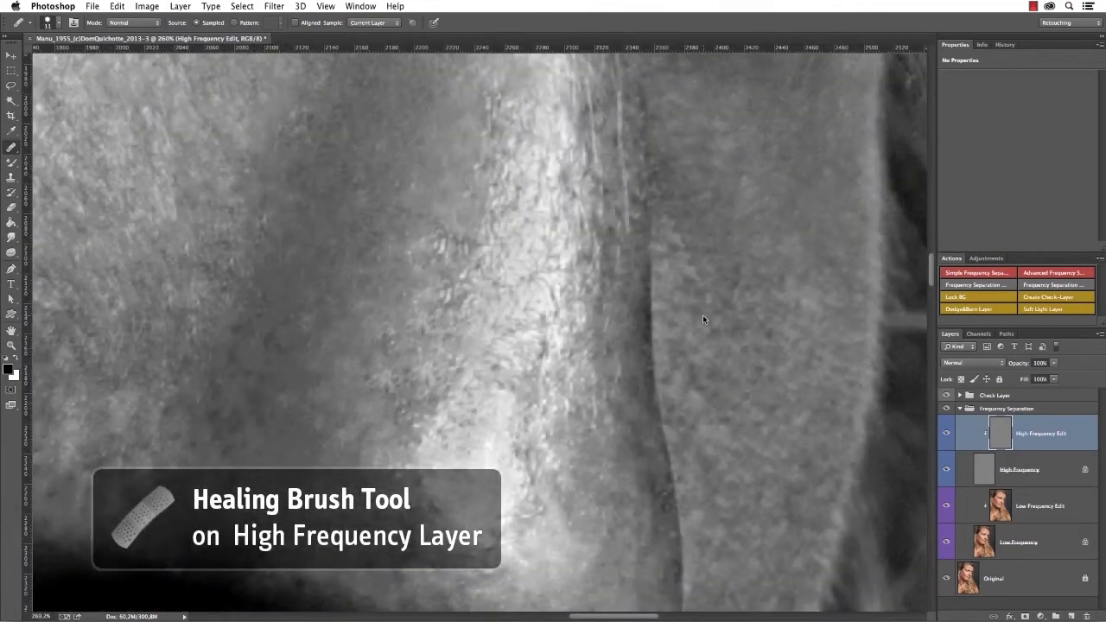
scroll(702, 319, "down", 10)
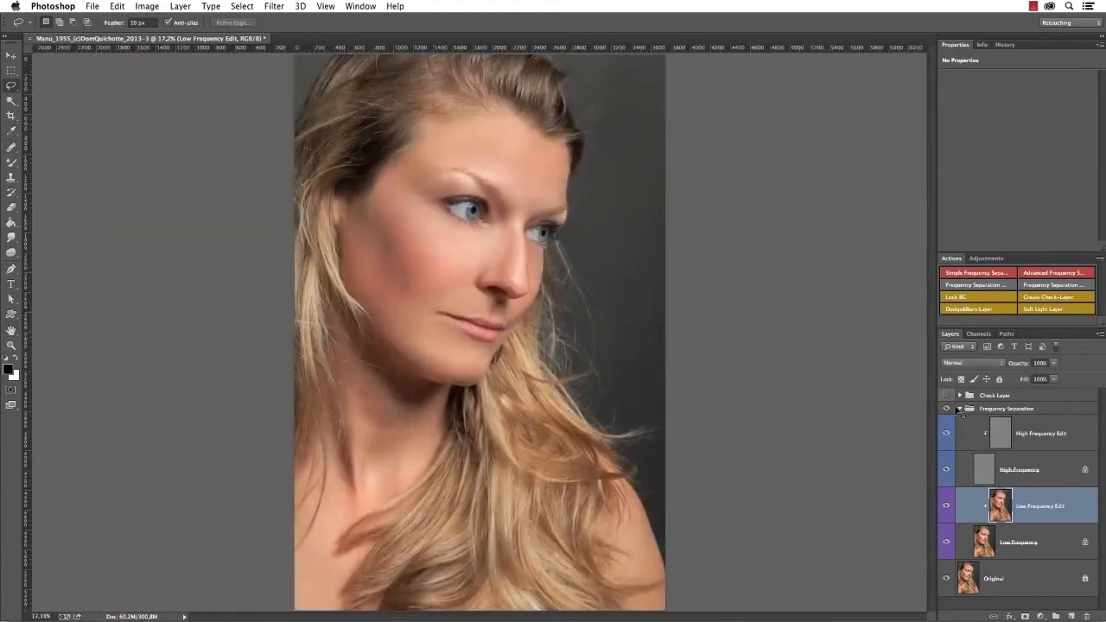
- Compare the portrait before and after by toggling the Frequency Separation group, and collapse the group
left_click(947, 410)
left_click(946, 410)
left_click(947, 410)
left_click(947, 409)
left_click(959, 409)
- Compare the face with the Frequency Separation group off and on under the Check Layer view, and return to the full color portrait
left_click_drag(484, 230, 544, 245)
left_click(946, 396)
left_click(946, 395)
left_click(946, 395)
left_click(947, 411)
left_click(947, 410)
left_click(946, 410)
left_click(947, 411)
key("super+0")
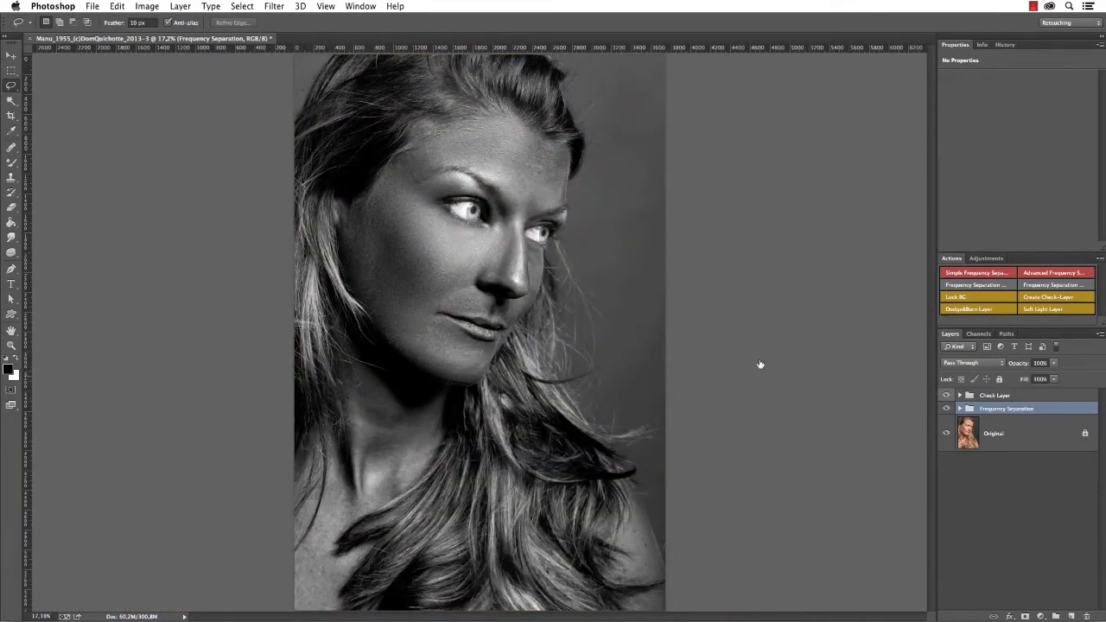
left_click(947, 395)
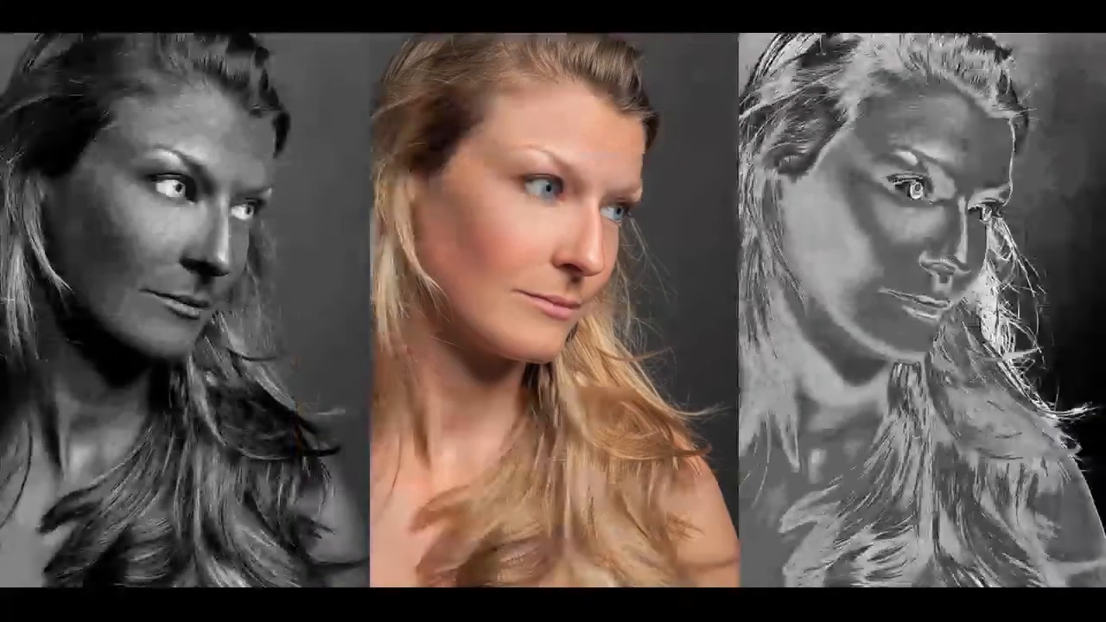